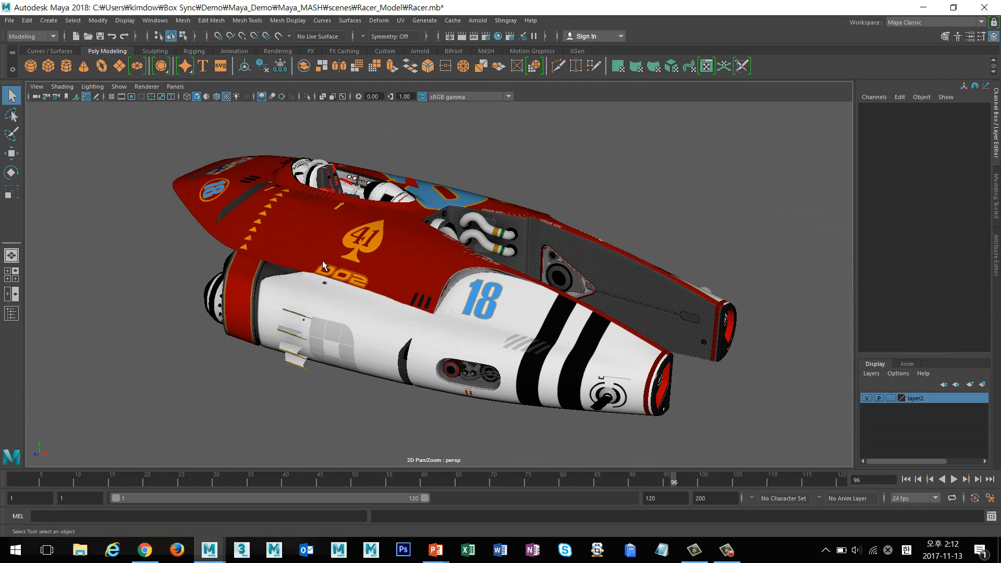
Select the Main_Racer group and set its Arnold stand-in export options to exclude cameras and lights.
{"action": "left_click", "coordinate": [11, 314]}
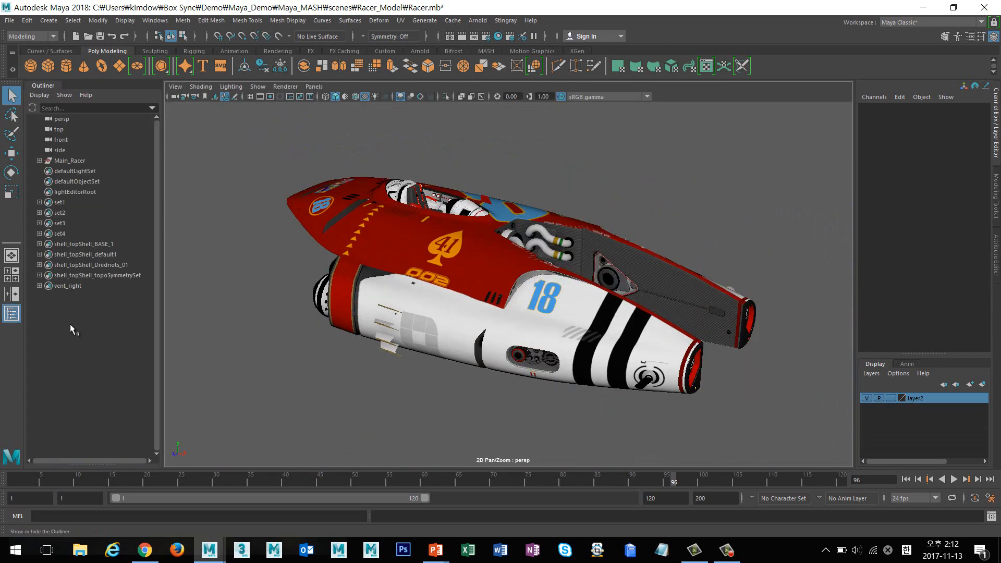
{"action": "left_click", "coordinate": [67, 160]}
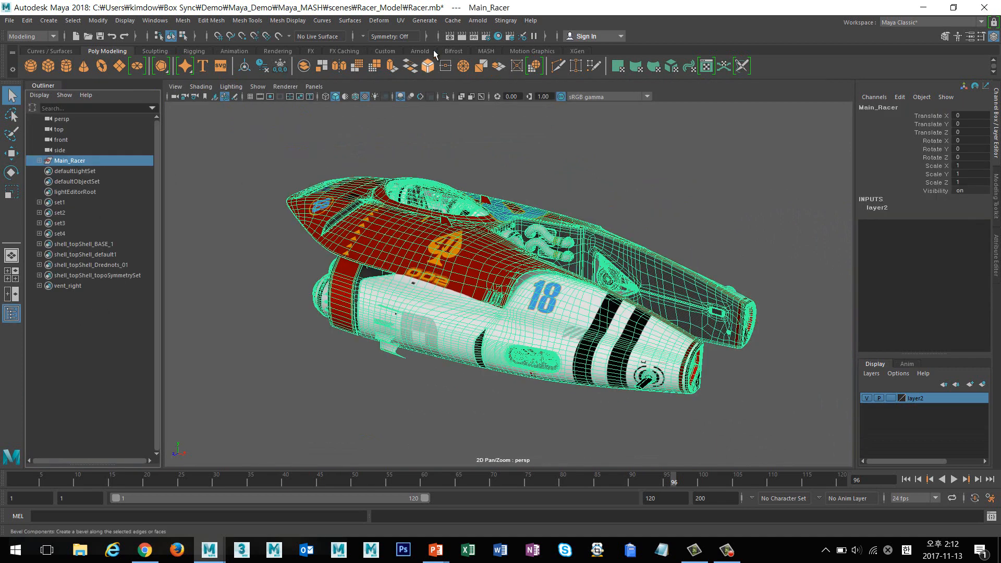
{"action": "left_click", "coordinate": [478, 21]}
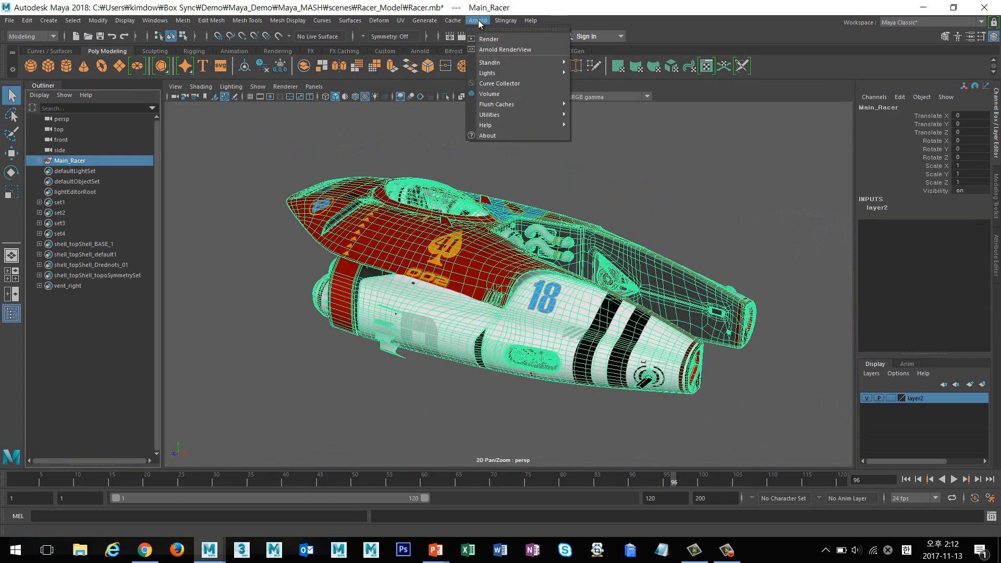
{"action": "mouse_move", "coordinate": [515, 67]}
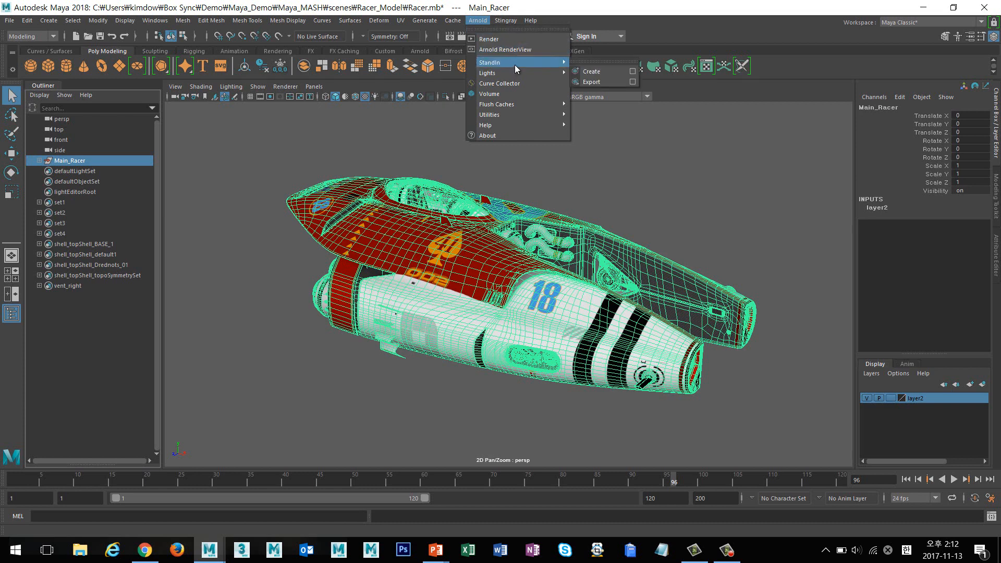
{"action": "left_click", "coordinate": [633, 82]}
{"action": "left_click_drag", "start_coordinate": [512, 190], "coordinate": [508, 121]}
{"action": "left_click_drag", "start_coordinate": [449, 326], "coordinate": [449, 456]}
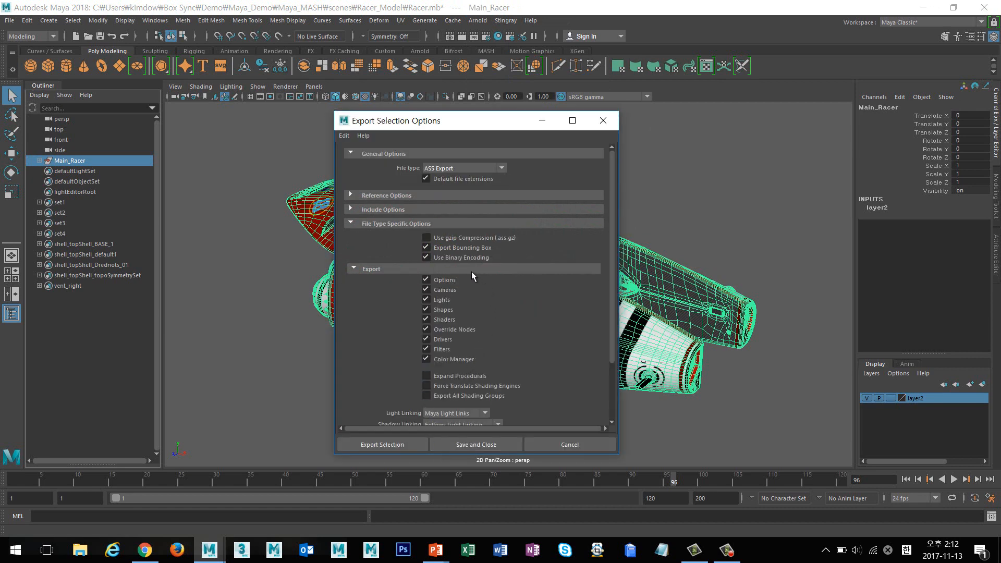
{"action": "left_click", "coordinate": [445, 300]}
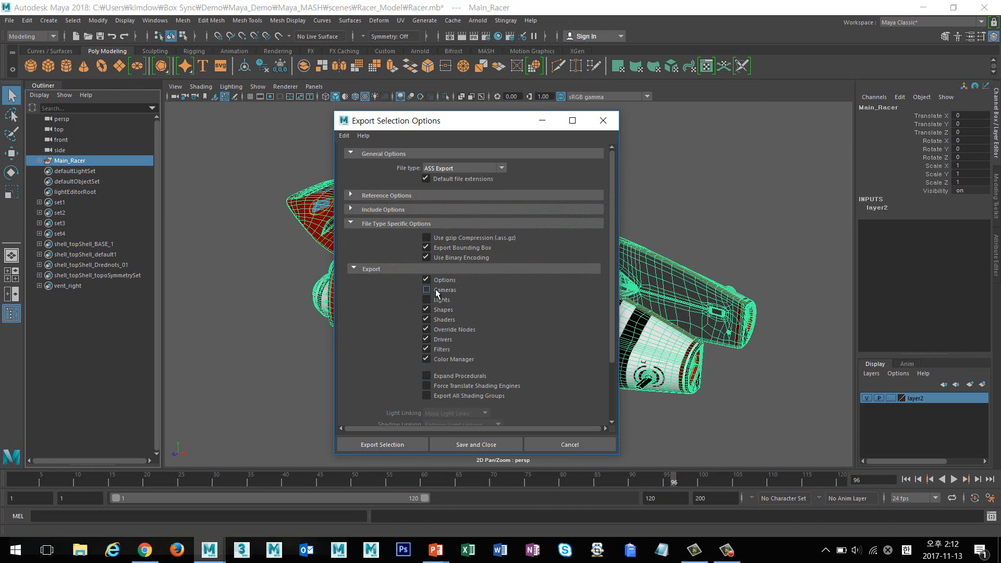
Export the selection as an ASS file named Racer in the project's data/Racer folder.
{"action": "left_click", "coordinate": [393, 443]}
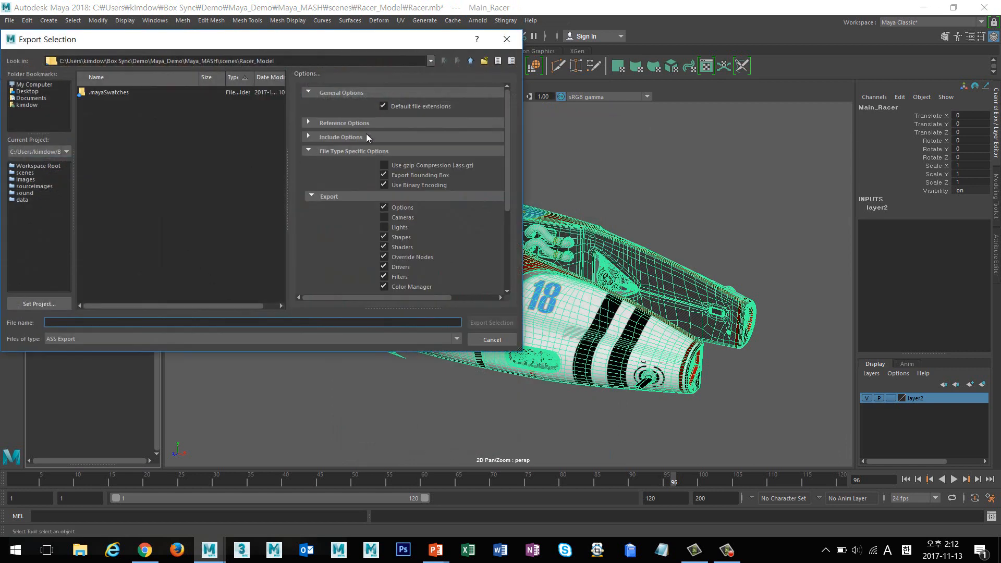
{"action": "left_click", "coordinate": [471, 61]}
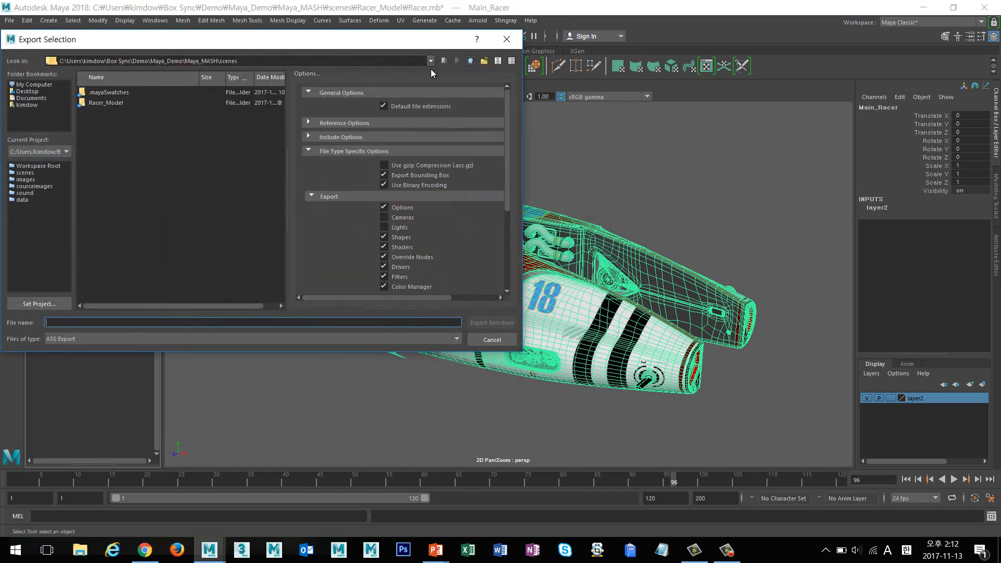
{"action": "left_click", "coordinate": [23, 201]}
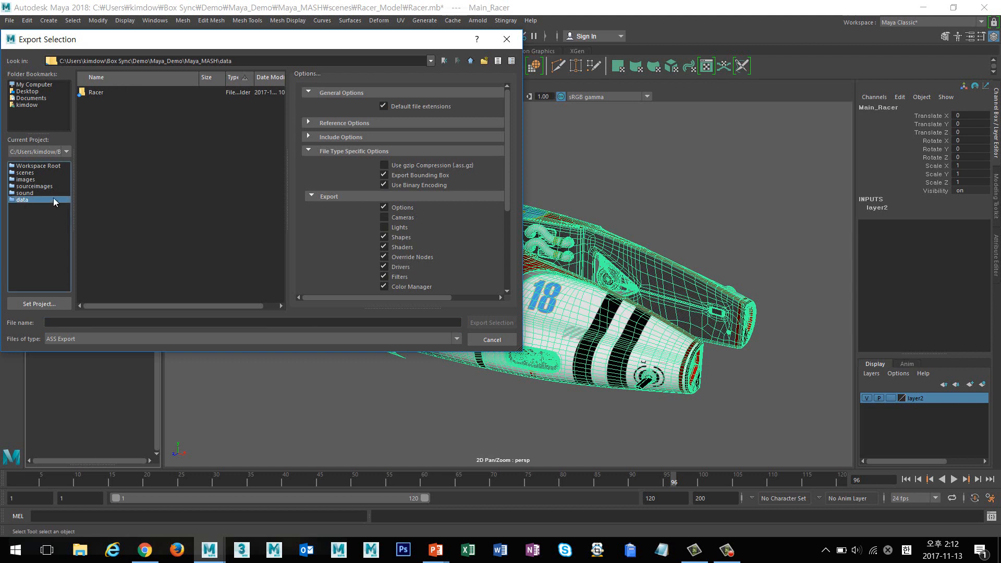
{"action": "double_click", "coordinate": [93, 93]}
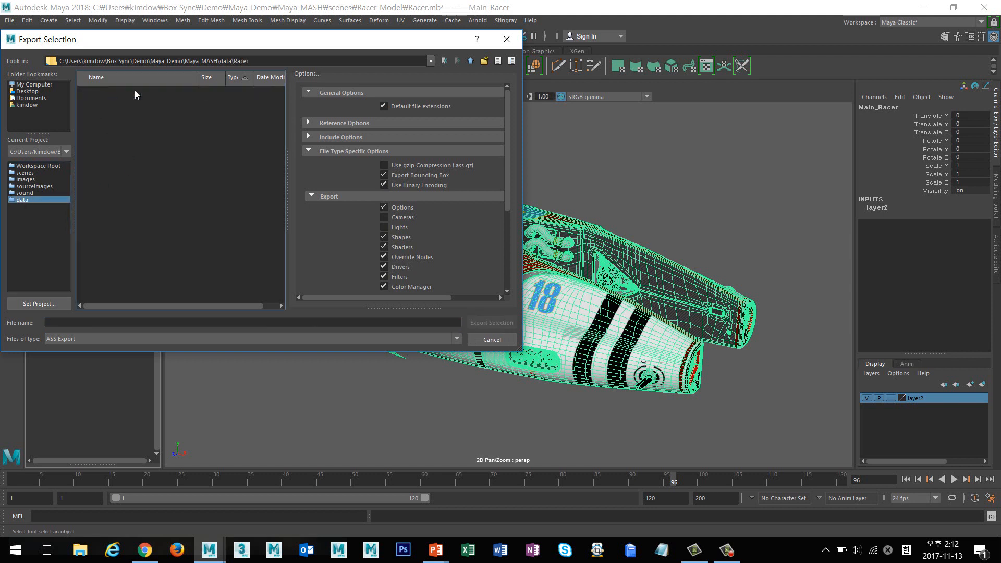
{"action": "left_click", "coordinate": [110, 323]}
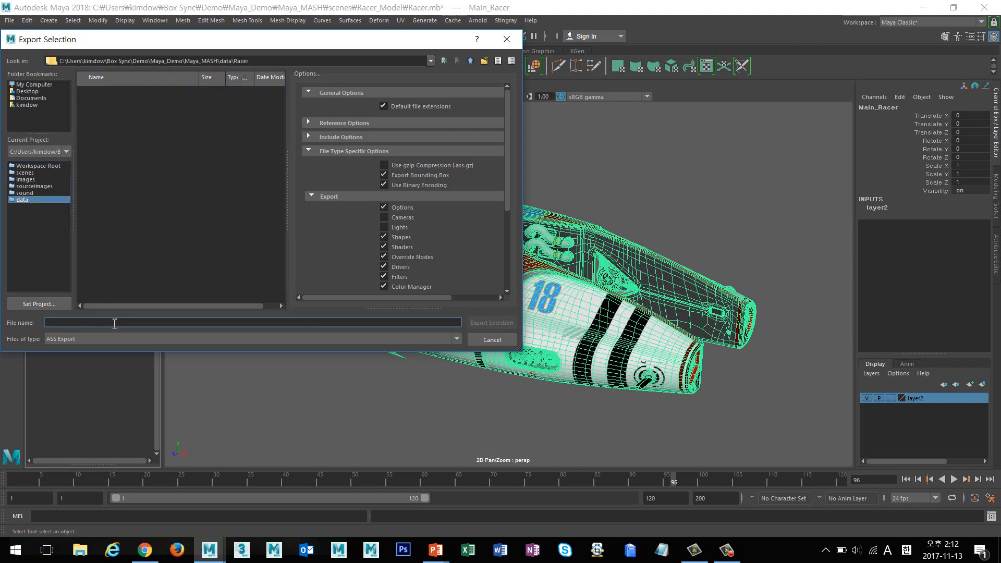
{"action": "type", "text": "Racer"}
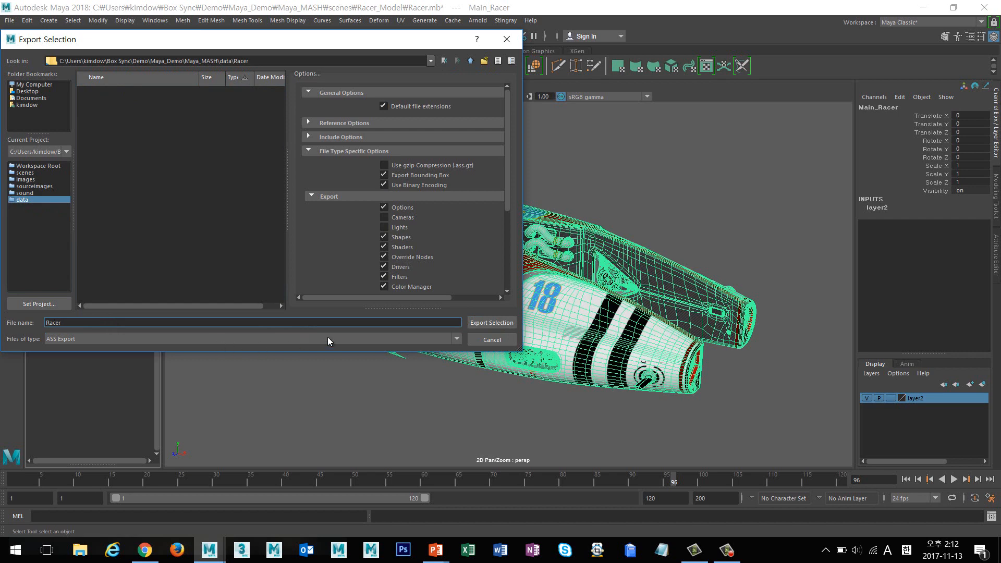
{"action": "left_click", "coordinate": [488, 321]}
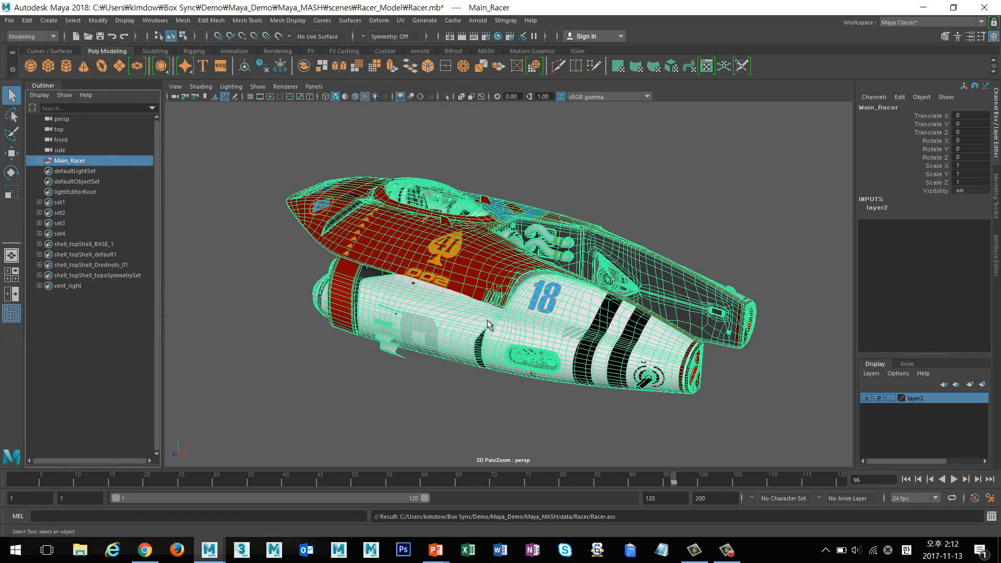
Deselect the racer and start a new scene without saving changes to the current one.
{"action": "left_click", "coordinate": [805, 444]}
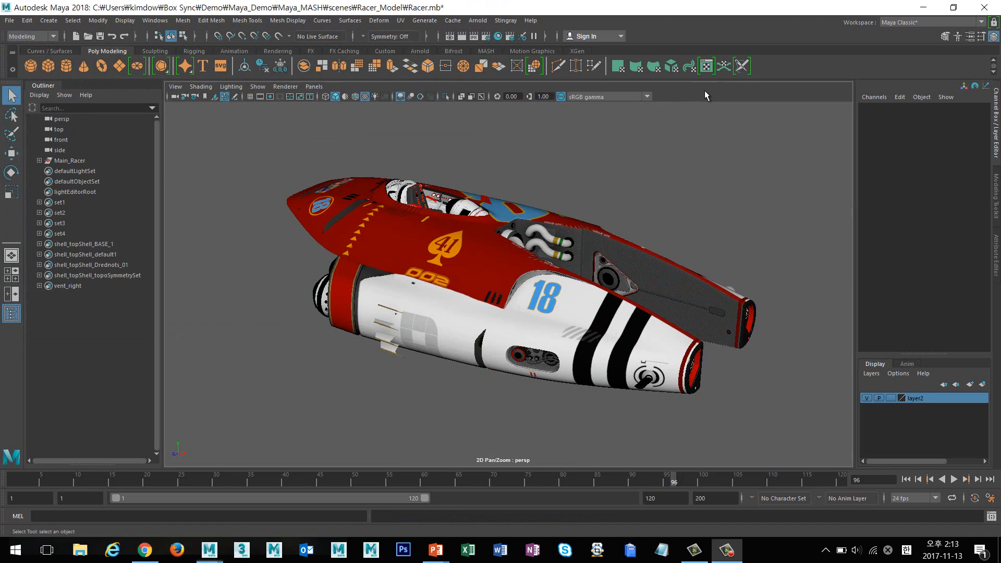
{"action": "key", "text": "ctrl+n"}
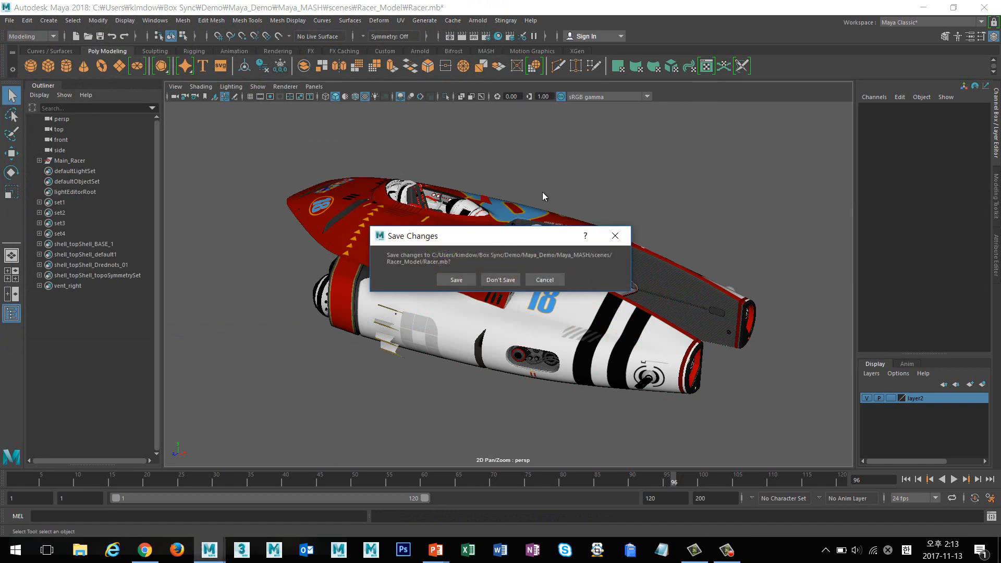
{"action": "left_click", "coordinate": [507, 283]}
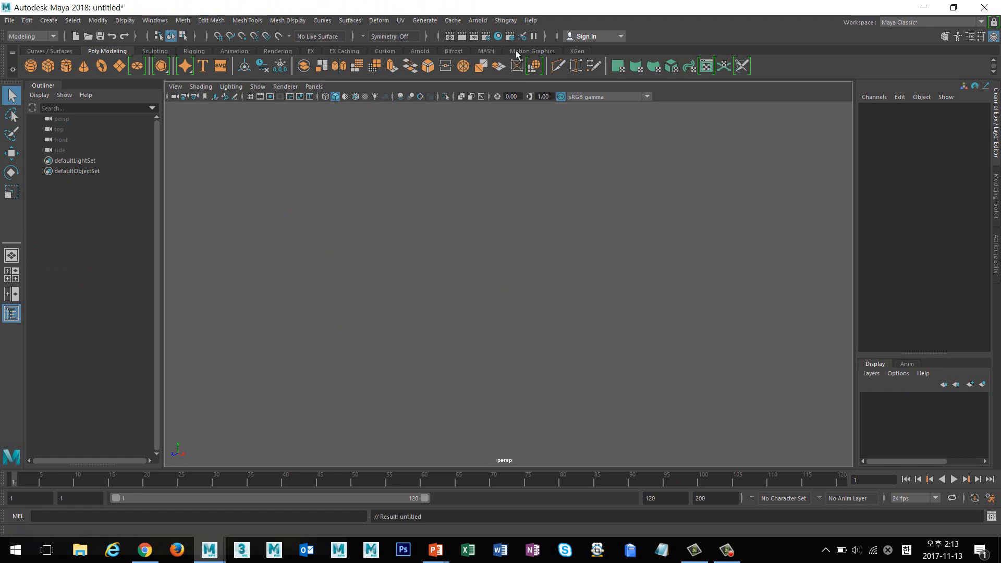
Create an Arnold stand-in in the empty scene.
{"action": "left_click", "coordinate": [478, 21]}
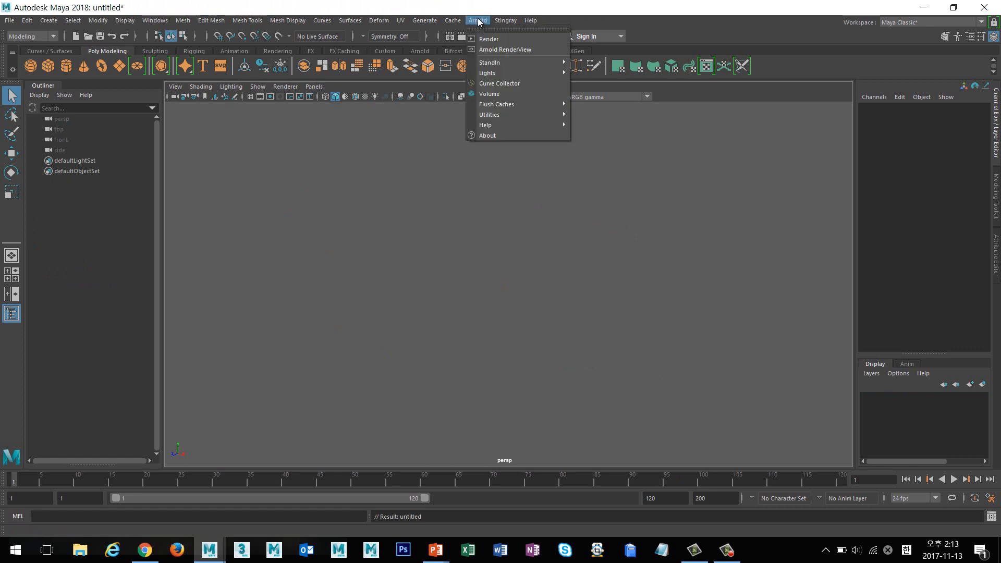
{"action": "mouse_move", "coordinate": [504, 65]}
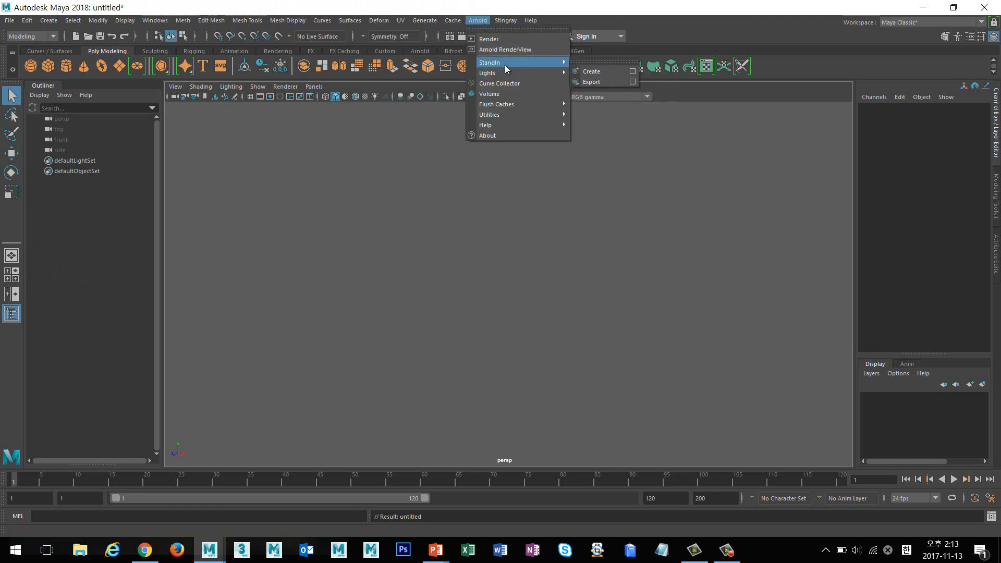
{"action": "left_click", "coordinate": [608, 71]}
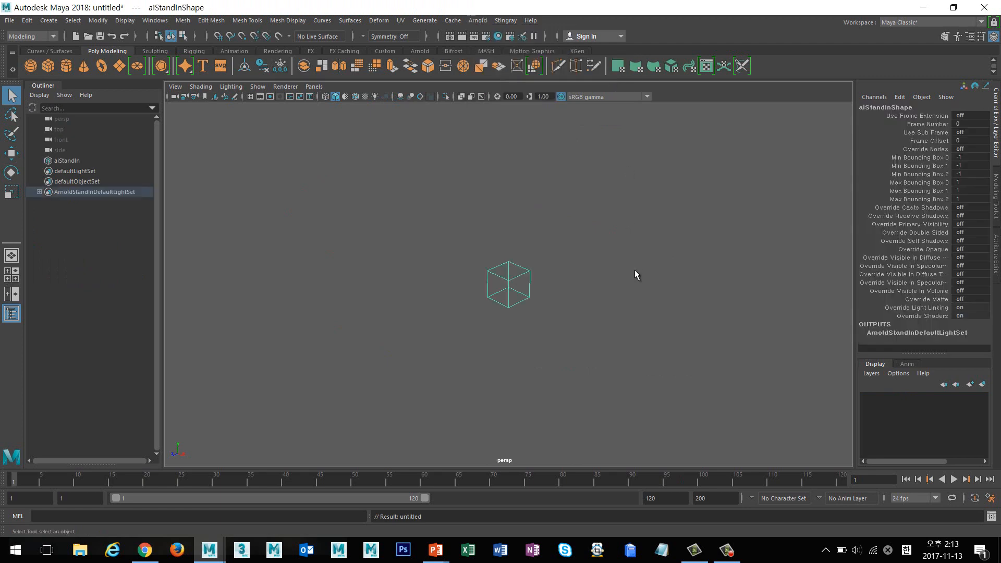
{"action": "left_click_drag", "start_coordinate": [543, 346], "coordinate": [563, 339], "text": "alt"}
{"action": "key", "text": "super"}
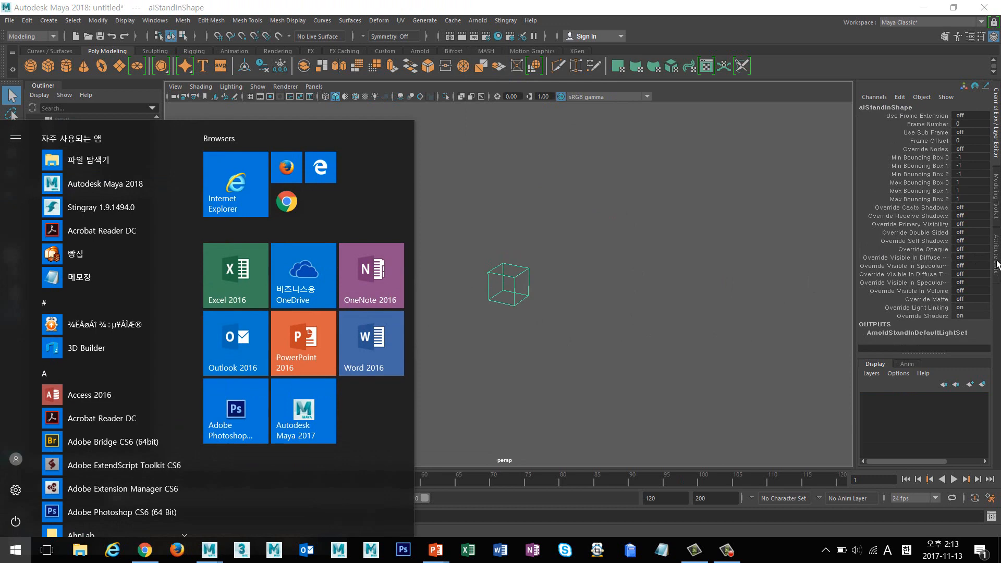
Load Racer.ass from the data/Racer folder as the stand-in's file path.
{"action": "left_click", "coordinate": [997, 265]}
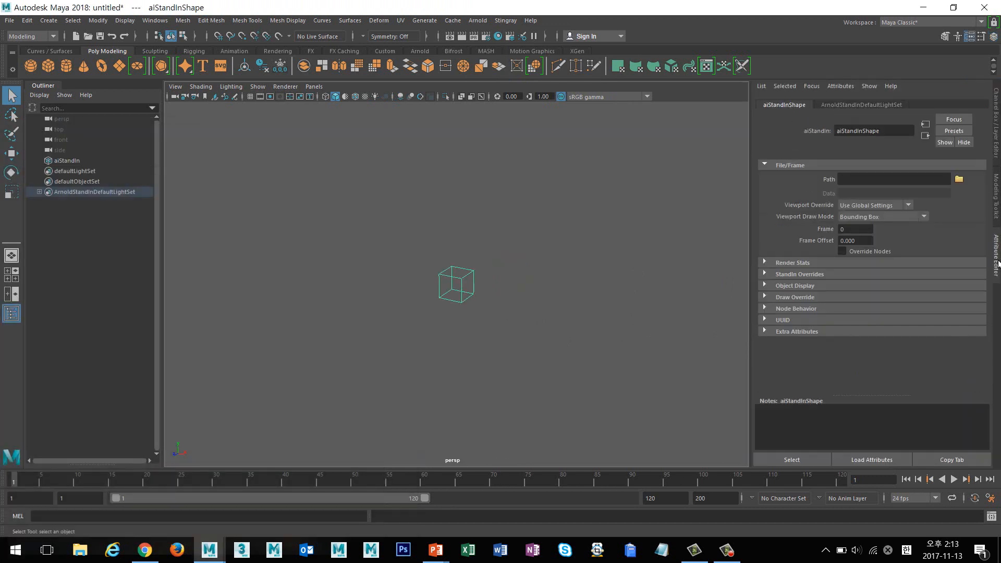
{"action": "left_click", "coordinate": [959, 178]}
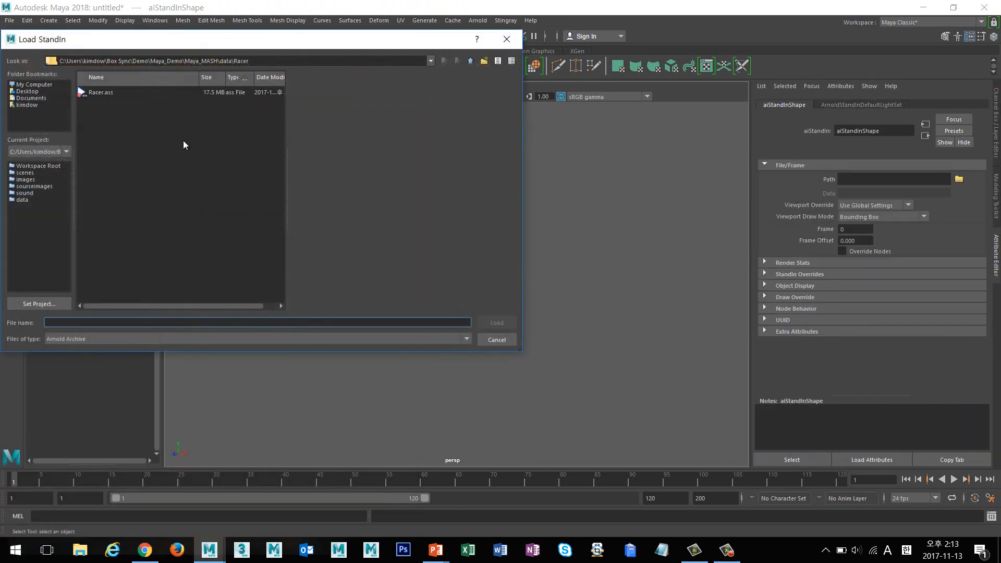
{"action": "left_click", "coordinate": [96, 94]}
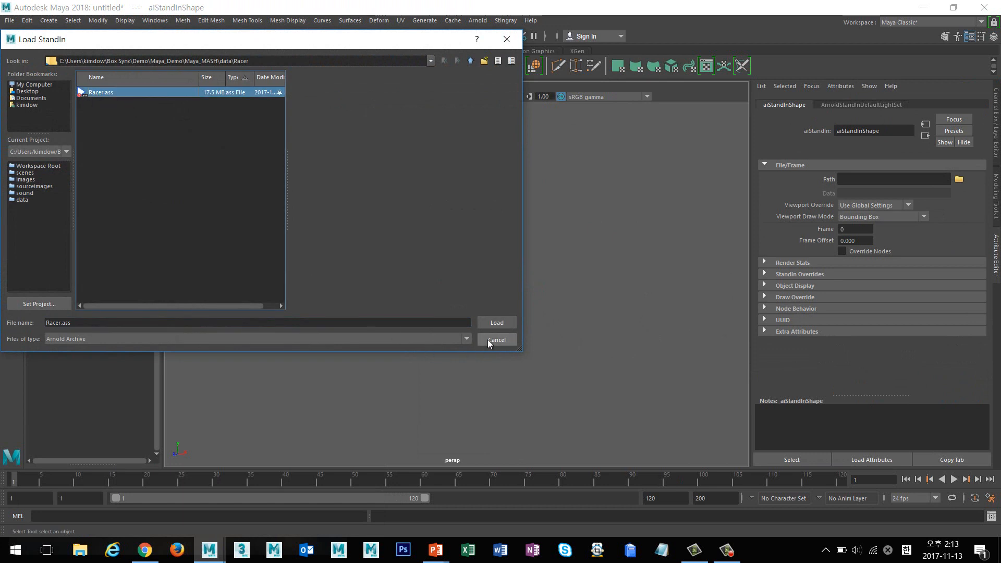
{"action": "left_click", "coordinate": [499, 322]}
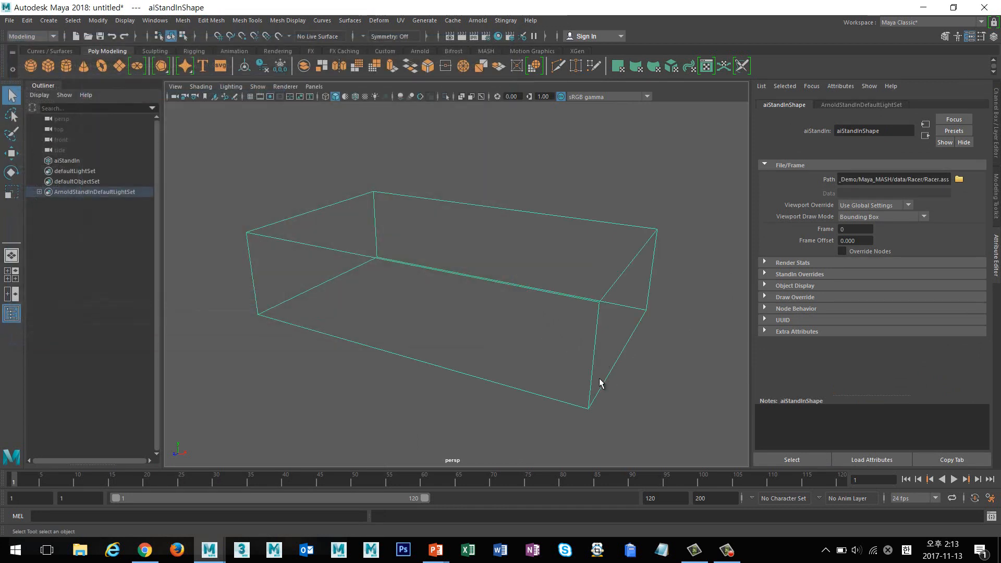
{"action": "left_click_drag", "start_coordinate": [579, 380], "coordinate": [546, 311], "text": "alt"}
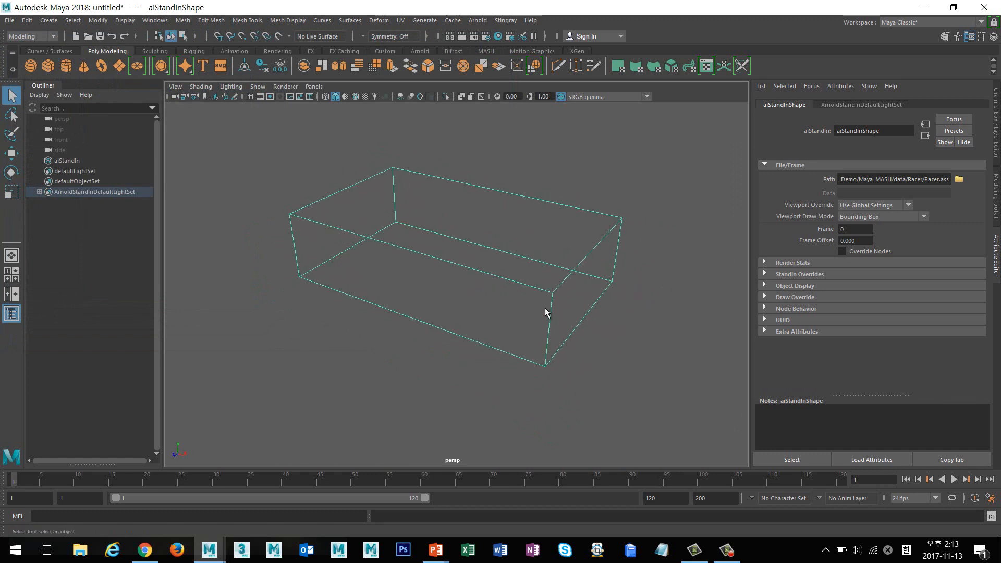
Add an Arnold skydome light and test-render the current frame, closing the render window when done.
{"action": "left_click", "coordinate": [499, 20]}
{"action": "mouse_move", "coordinate": [478, 20]}
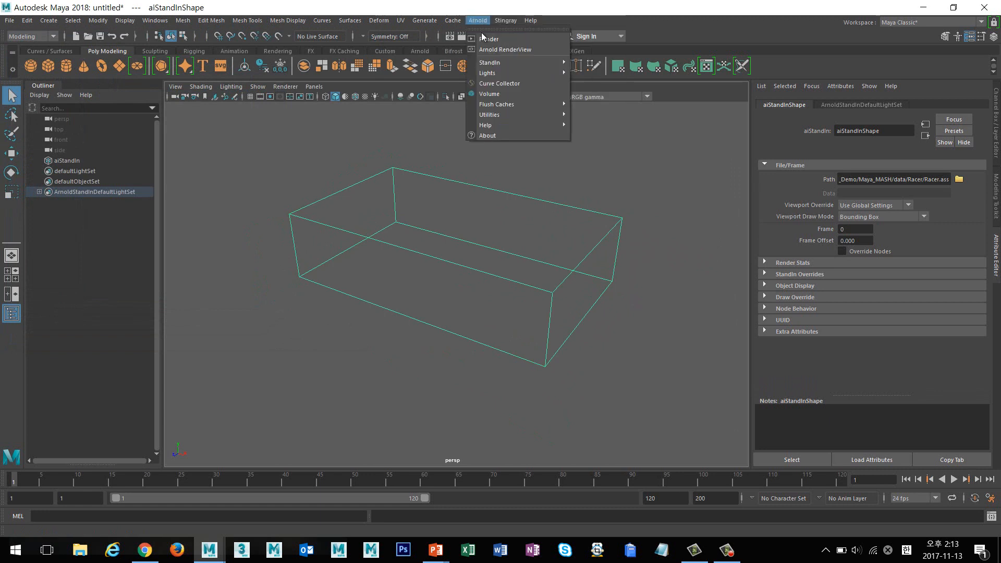
{"action": "mouse_move", "coordinate": [520, 73]}
{"action": "left_click", "coordinate": [603, 92]}
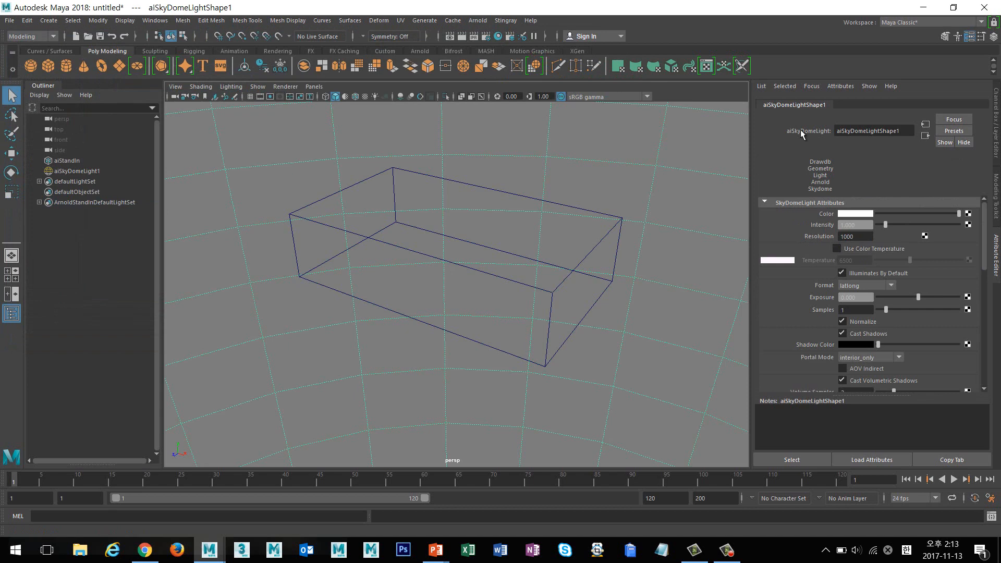
{"action": "left_click", "coordinate": [462, 36]}
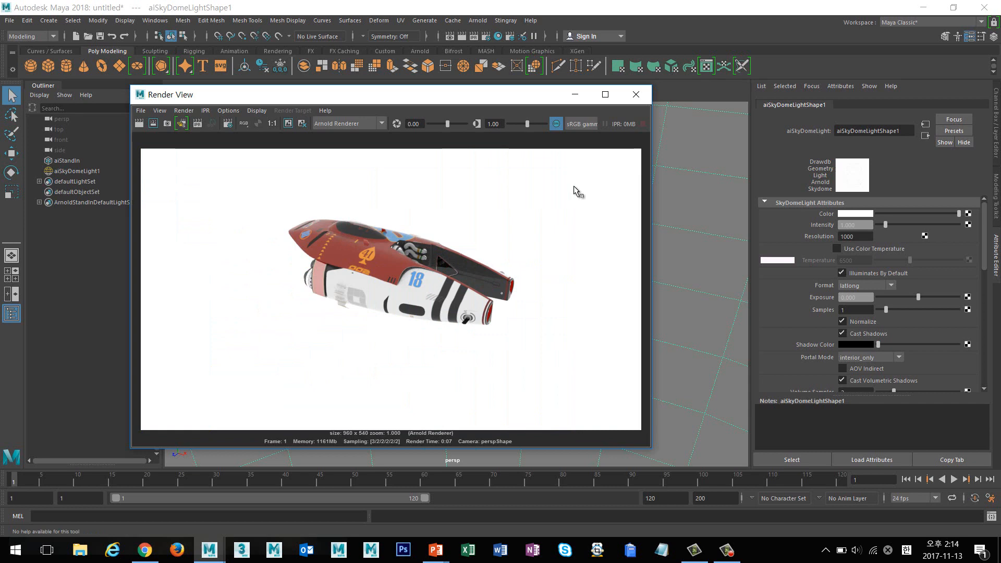
{"action": "left_click", "coordinate": [637, 96]}
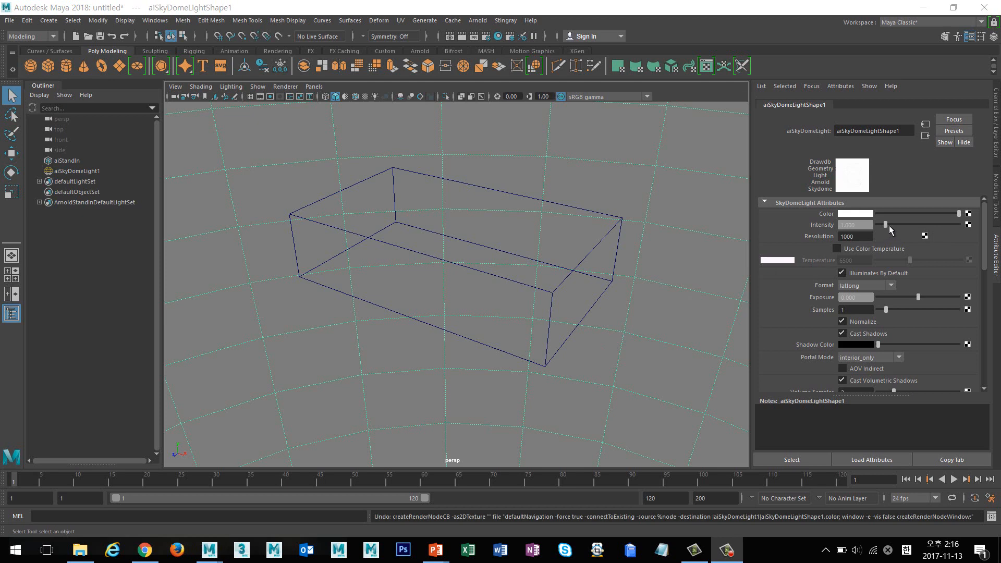
Map a file texture to the skydome light's color using HDR_Sunset08_4096_flip_water_Ref.exr from the sourceimages folder.
{"action": "left_click", "coordinate": [968, 215]}
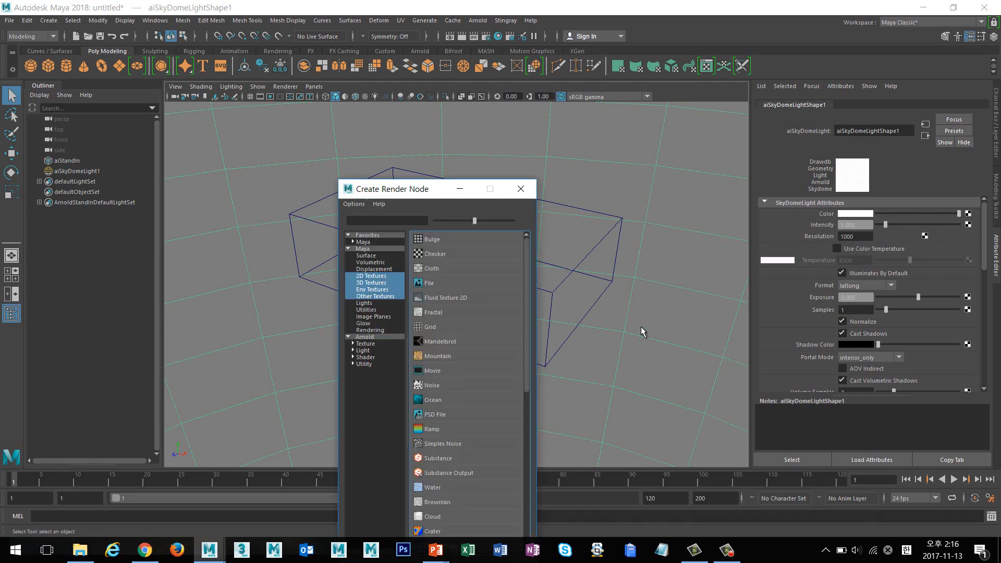
{"action": "left_click", "coordinate": [492, 287]}
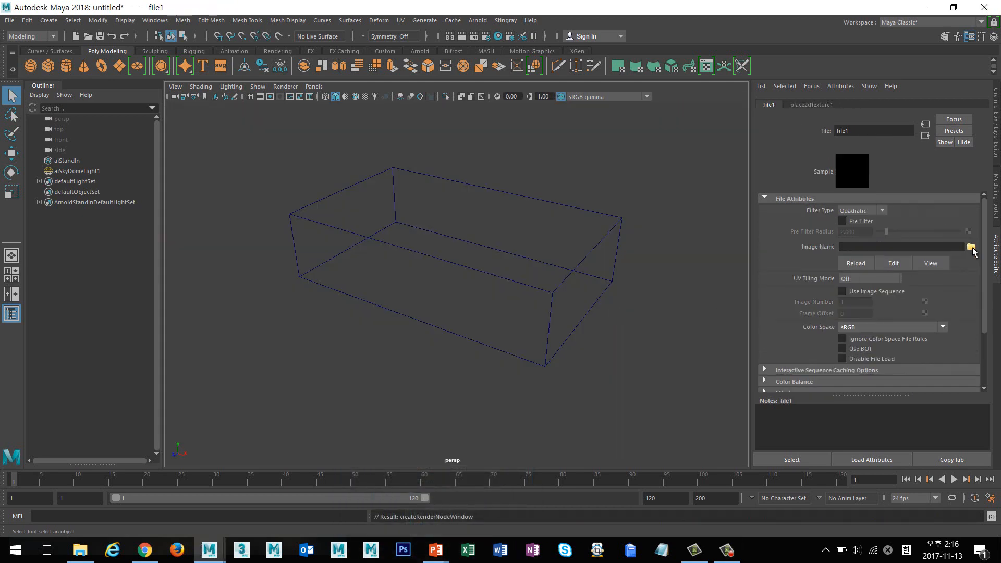
{"action": "left_click", "coordinate": [971, 247]}
{"action": "left_click", "coordinate": [164, 123]}
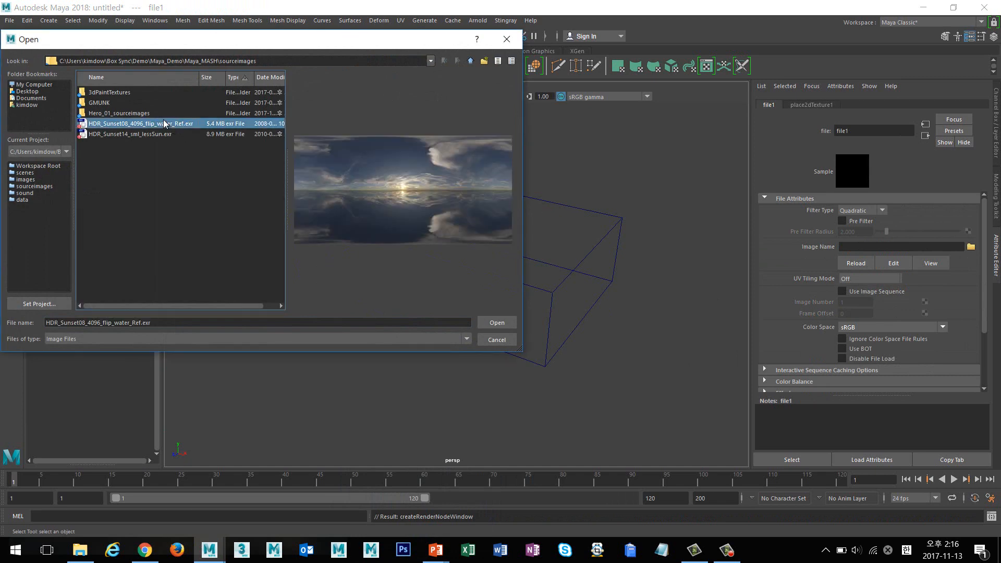
{"action": "left_click", "coordinate": [496, 323]}
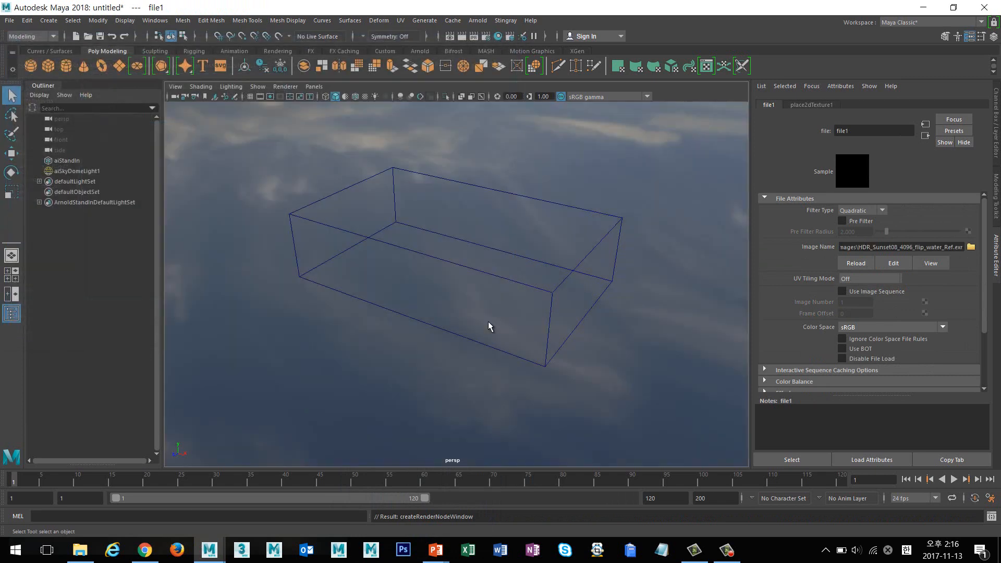
Render the current frame of the stand-in with the HDR sky from a slightly closer, rotated view.
{"action": "left_click_drag", "start_coordinate": [495, 338], "coordinate": [462, 336], "text": "alt"}
{"action": "scroll", "coordinate": [505, 337], "scroll_direction": "up", "scroll_amount": 3}
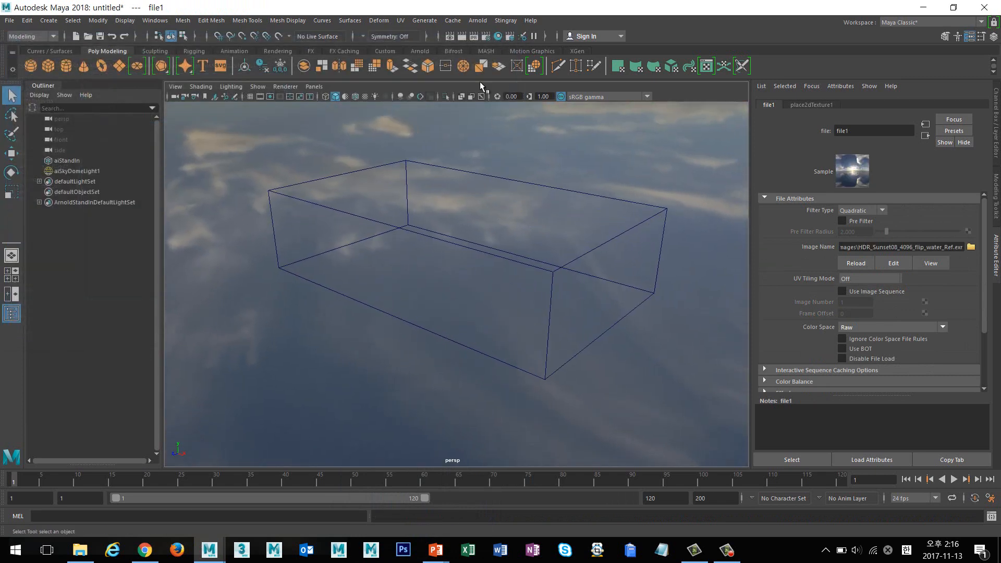
{"action": "key", "text": "super"}
{"action": "left_click", "coordinate": [462, 36]}
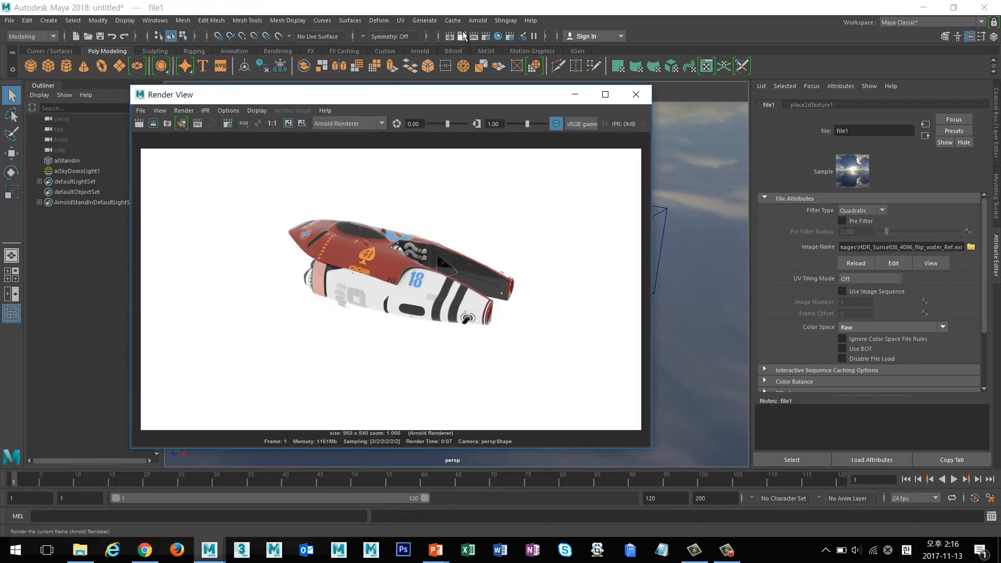
Render the current frame again with the HDR sky, close the render window, and show the Channel Box.
{"action": "left_click", "coordinate": [462, 36]}
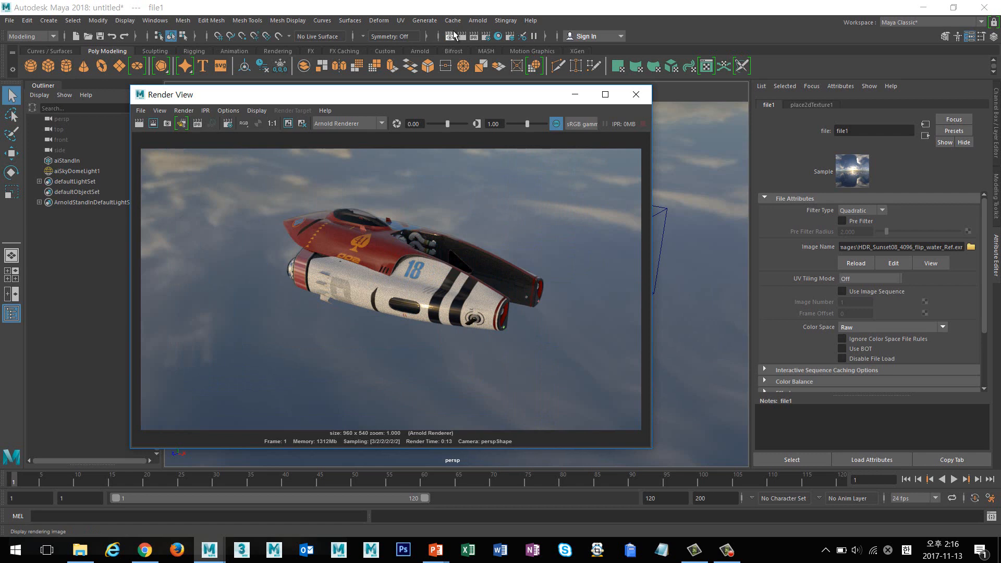
{"action": "left_click", "coordinate": [636, 95]}
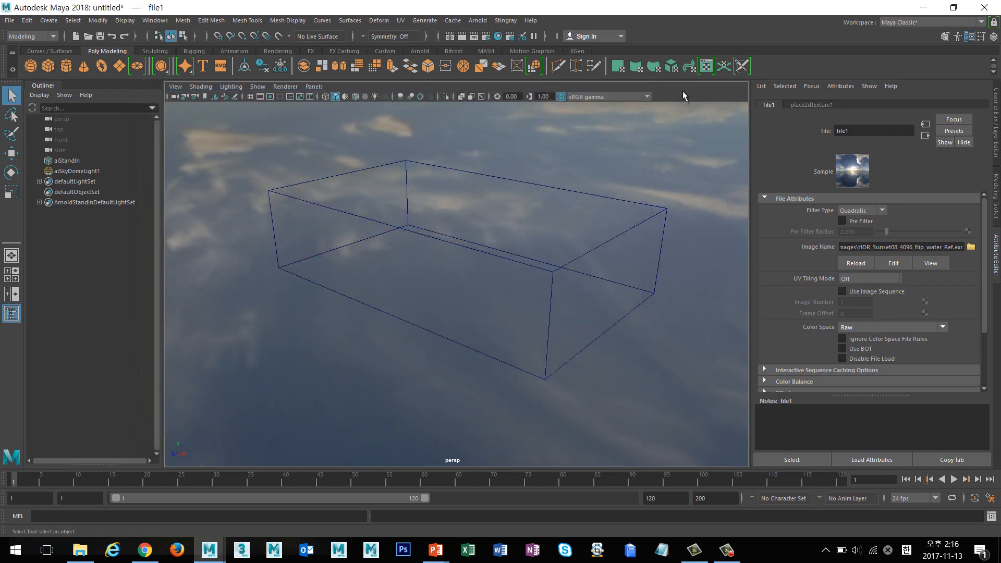
{"action": "left_click", "coordinate": [996, 151]}
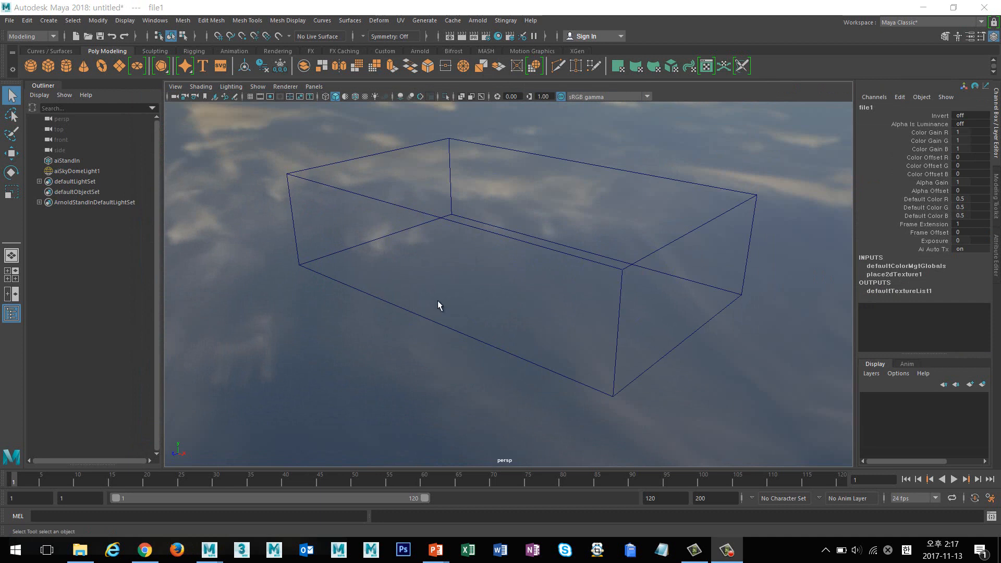
Change to the Animation menu set and the Demo MASH workspace, closing the empty window that opens with it.
{"action": "left_click", "coordinate": [40, 35]}
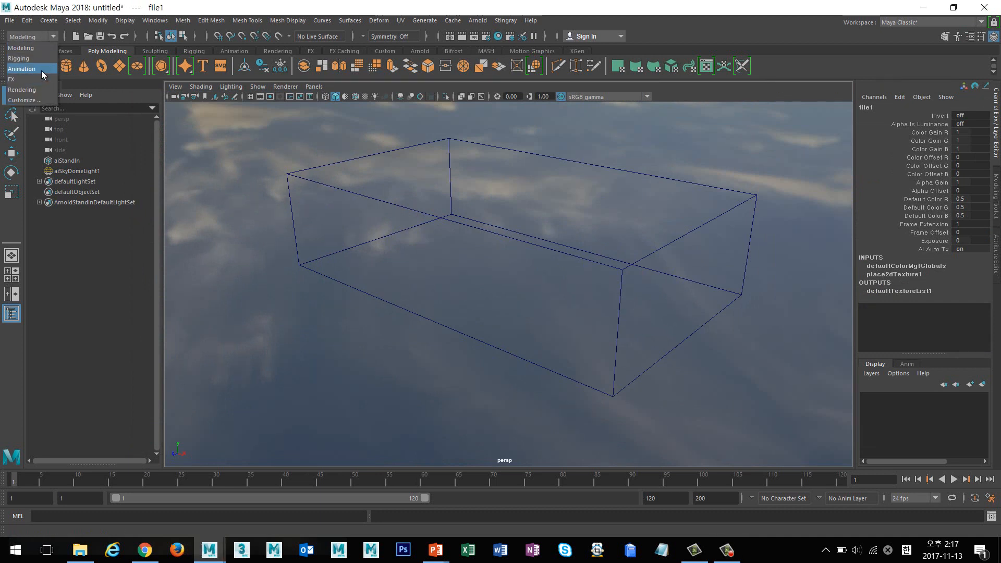
{"action": "left_click", "coordinate": [42, 70]}
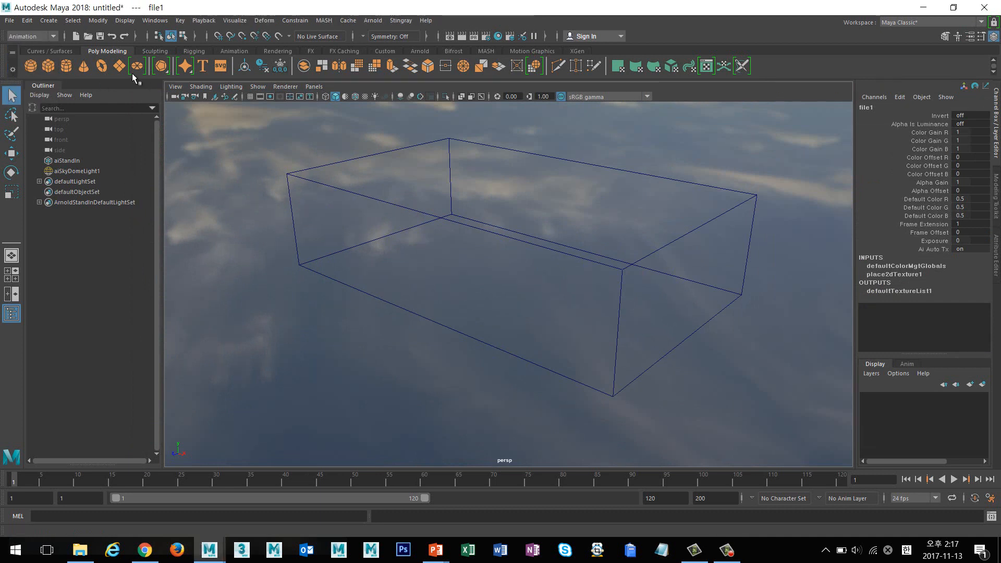
{"action": "left_click", "coordinate": [323, 21]}
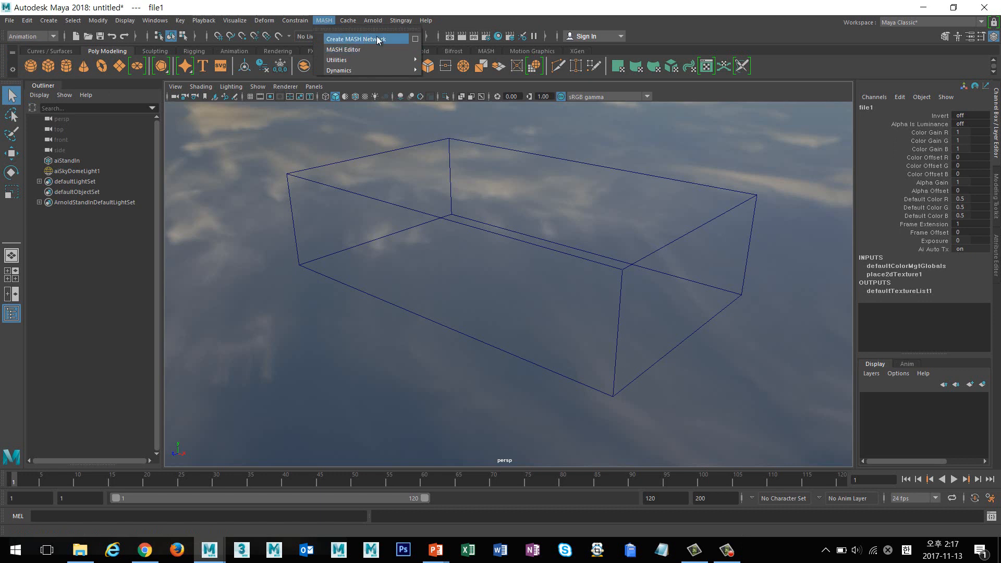
{"action": "left_click", "coordinate": [903, 51]}
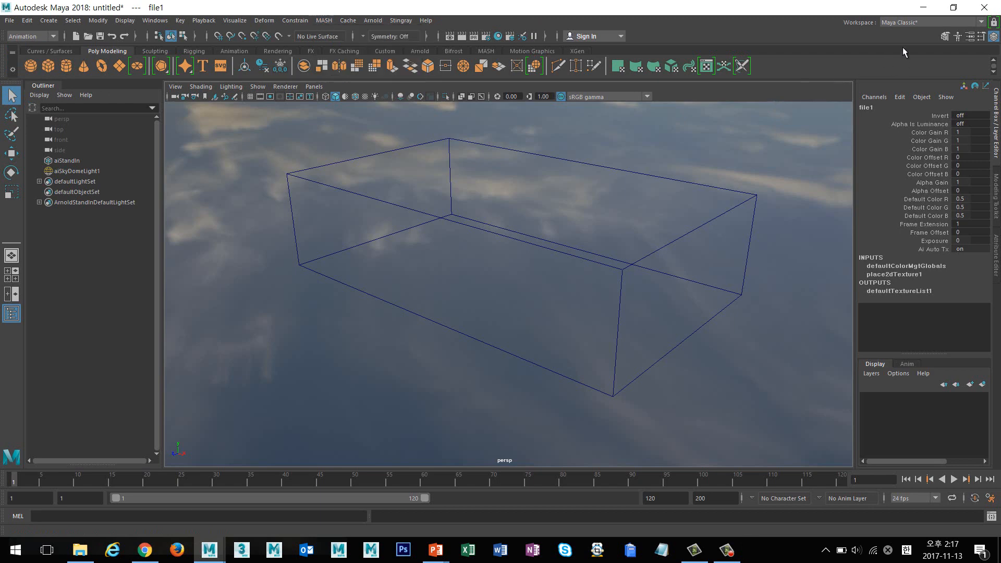
{"action": "left_click", "coordinate": [900, 23]}
{"action": "left_click", "coordinate": [922, 55]}
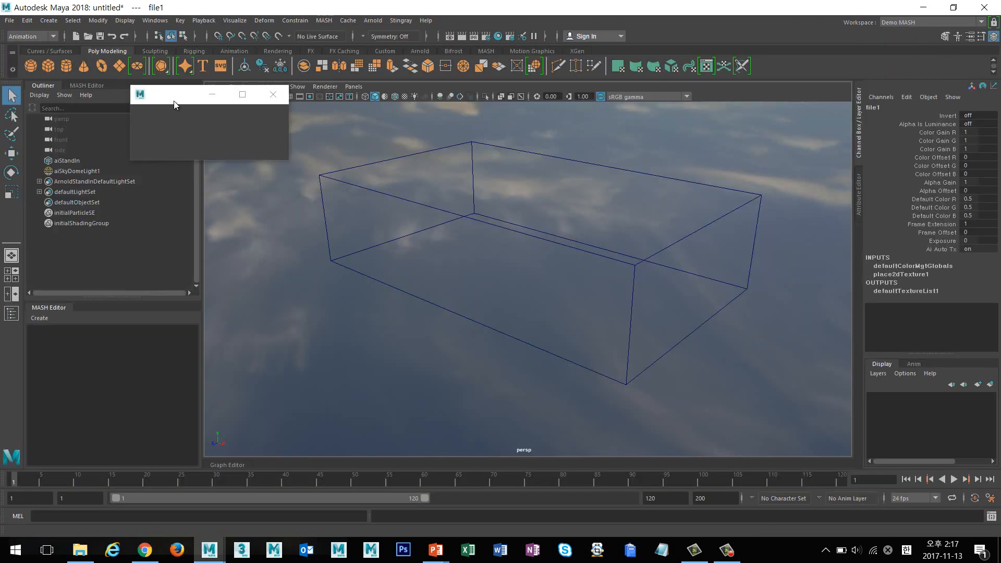
{"action": "left_click", "coordinate": [273, 95]}
Try to create a MASH network directly from the Arnold stand-in.
{"action": "left_click_drag", "start_coordinate": [465, 303], "coordinate": [418, 266], "text": "alt"}
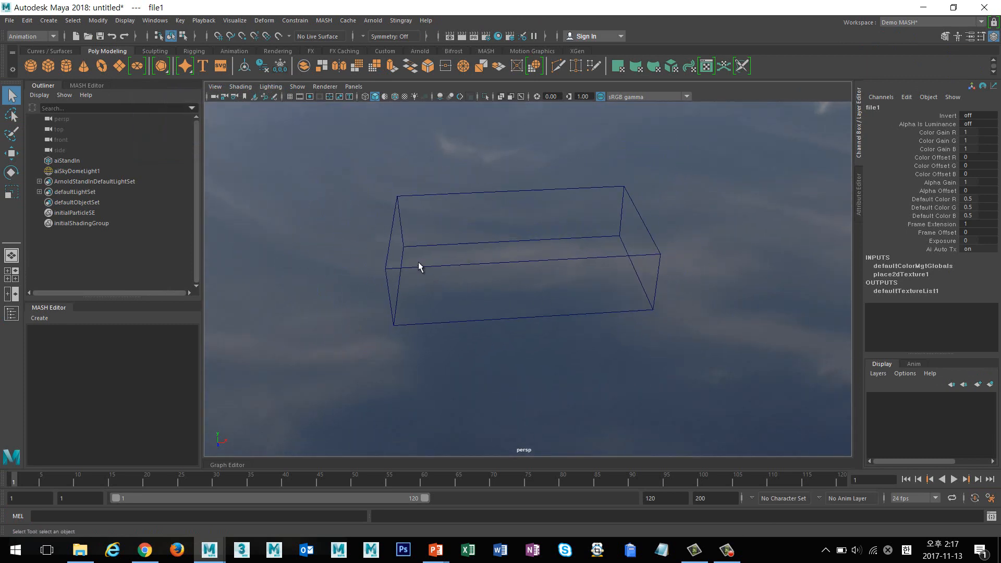
{"action": "left_click", "coordinate": [419, 263]}
{"action": "left_click", "coordinate": [386, 268]}
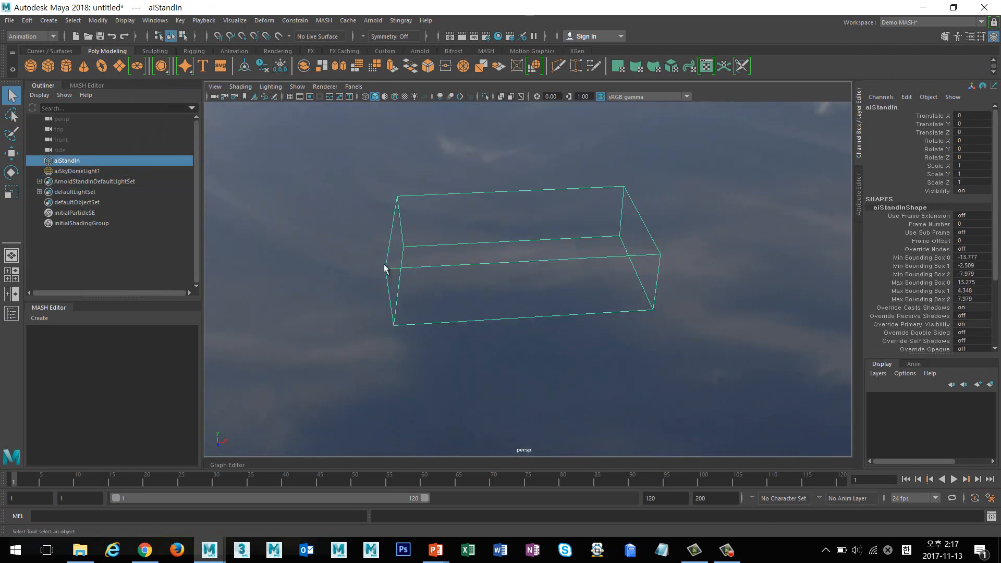
{"action": "left_click", "coordinate": [40, 319]}
{"action": "left_click", "coordinate": [47, 327]}
Create a polygon cube and, in the front view, fit its length to the stand-in's bounding box, with Scale X about 26.848 and Translate X about -0.256.
{"action": "left_click", "coordinate": [48, 65]}
{"action": "left_click_drag", "start_coordinate": [521, 257], "coordinate": [709, 295], "text": "alt"}
{"action": "key", "text": "r"}
{"action": "key", "text": "space"}
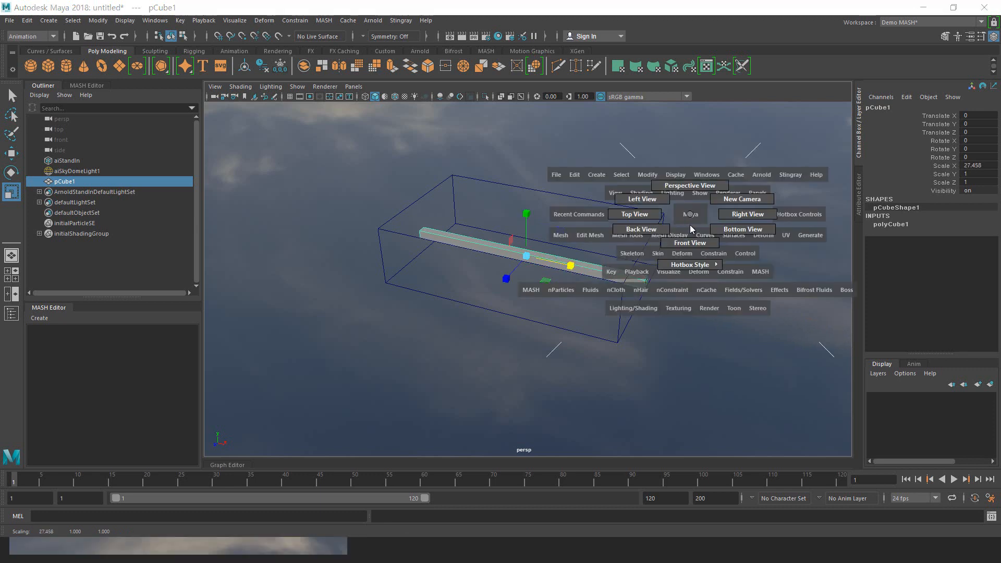
{"action": "left_click", "coordinate": [690, 242]}
{"action": "key", "text": "w"}
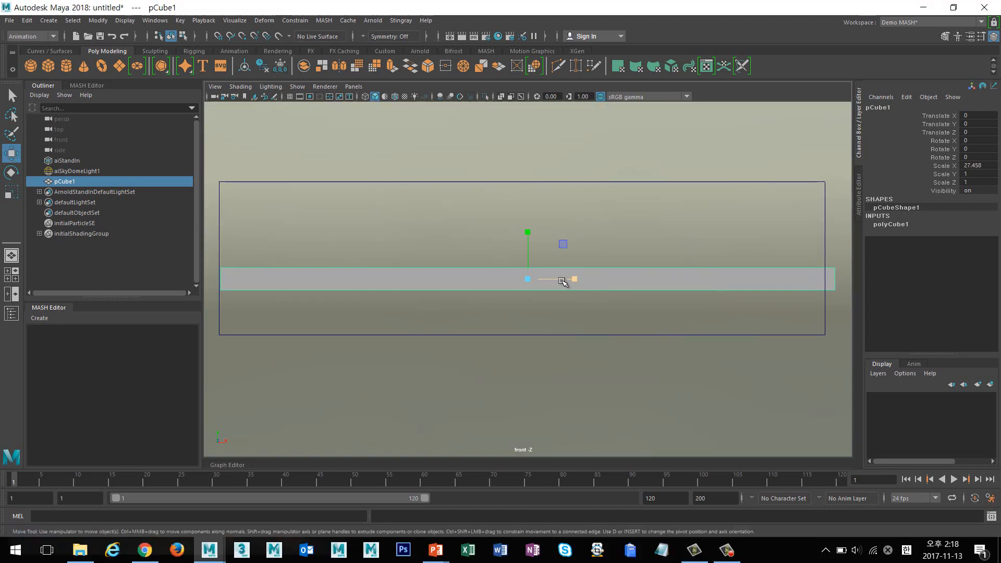
{"action": "left_click_drag", "start_coordinate": [577, 279], "coordinate": [570, 279]}
{"action": "key", "text": "r"}
{"action": "left_click_drag", "start_coordinate": [570, 280], "coordinate": [566, 280]}
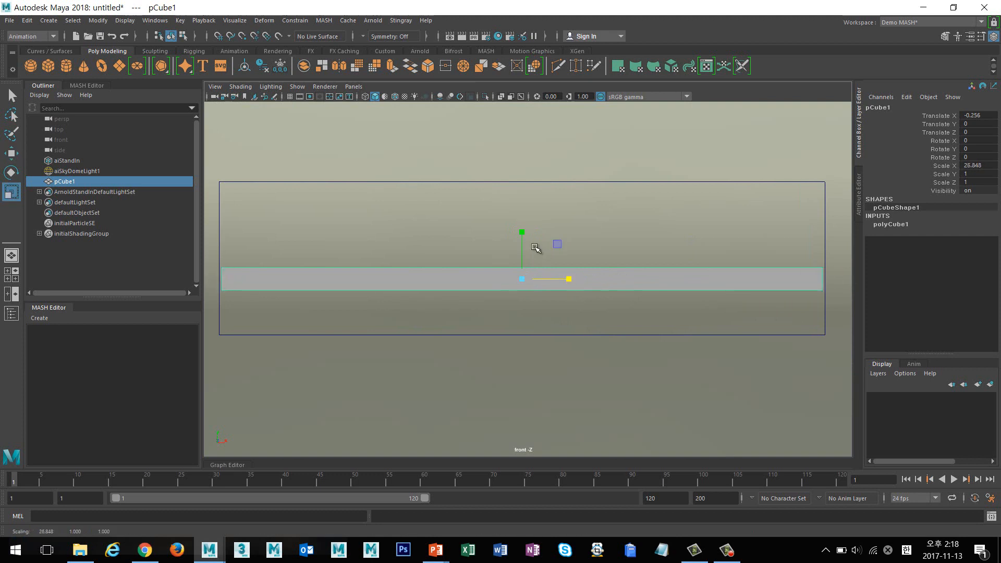
Fit the cube's height to the stand-in's bounding box, with Scale Y about 6.667 and Translate Y about 0.932.
{"action": "key", "text": "equal"}
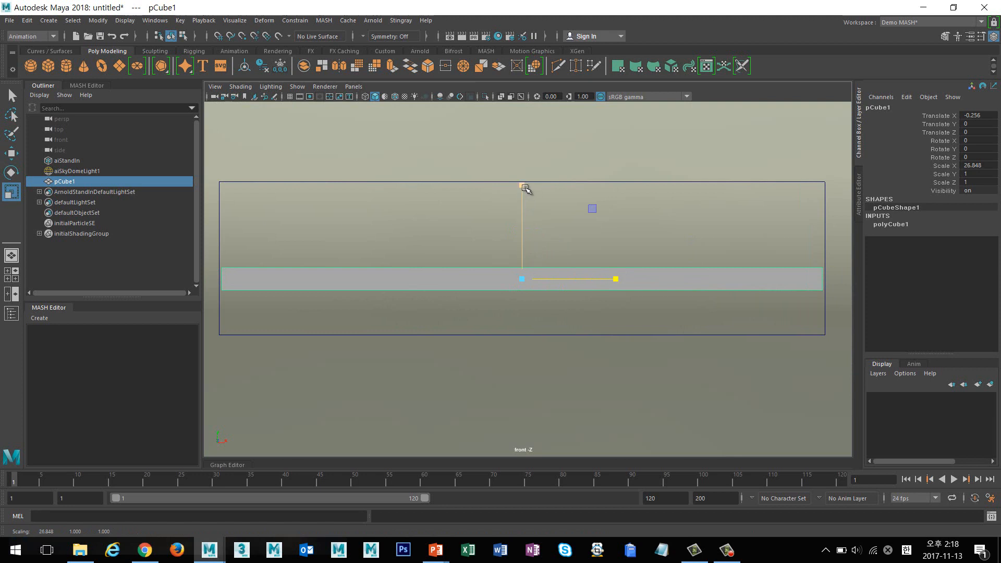
{"action": "left_click_drag", "start_coordinate": [526, 186], "coordinate": [523, 107]}
{"action": "left_click_drag", "start_coordinate": [523, 233], "coordinate": [520, 86]}
{"action": "key", "text": "w"}
{"action": "left_click_drag", "start_coordinate": [521, 186], "coordinate": [521, 163]}
In the top view, scale the cube in Z to about 15.953 to fill the stand-in's depth, and return to the perspective view.
{"action": "key", "text": "space"}
{"action": "left_click_drag", "start_coordinate": [564, 211], "coordinate": [527, 210]}
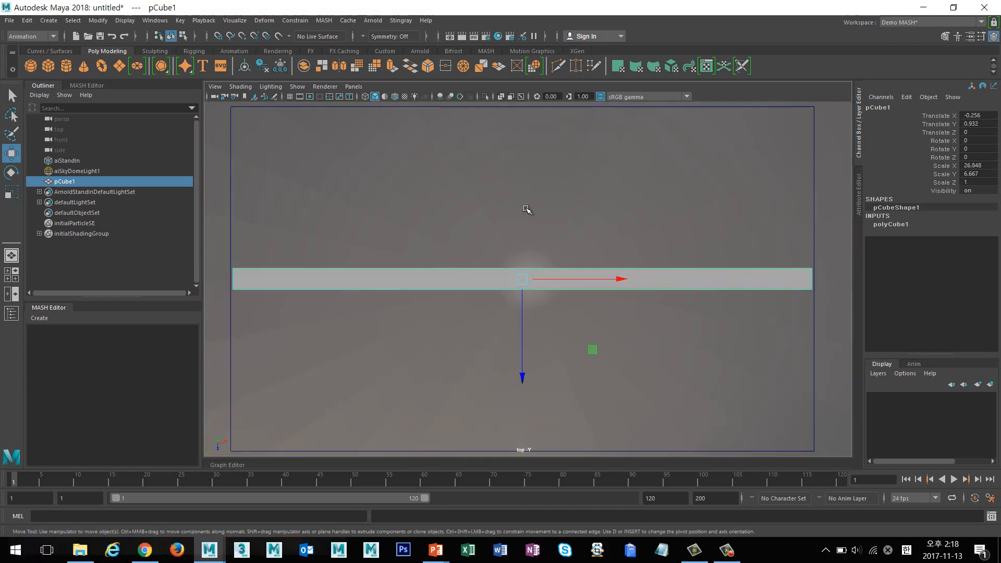
{"action": "right_click_drag", "start_coordinate": [696, 322], "coordinate": [414, 323], "text": "alt"}
{"action": "key", "text": "r"}
{"action": "left_click_drag", "start_coordinate": [528, 373], "coordinate": [527, 459]}
{"action": "left_click_drag", "start_coordinate": [528, 309], "coordinate": [527, 382]}
{"action": "key", "text": "space"}
{"action": "left_click_drag", "start_coordinate": [553, 244], "coordinate": [554, 204]}
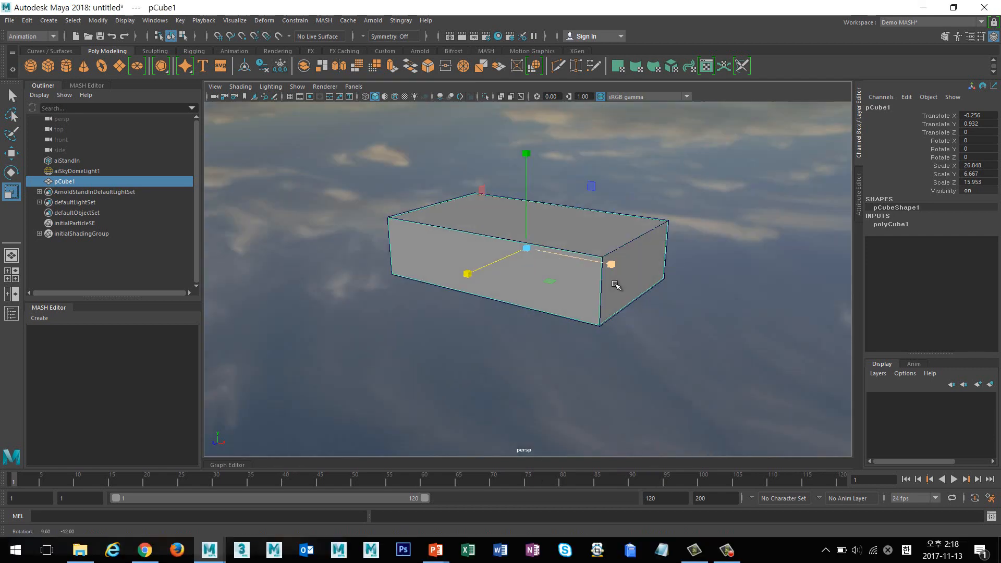
Freeze the cube's transformations and create a MASH network from it.
{"action": "mouse_move", "coordinate": [615, 284]}
{"action": "left_mouse_down", "text": "alt"}
{"action": "mouse_move", "coordinate": [652, 297]}
{"action": "mouse_move", "coordinate": [537, 284]}
{"action": "mouse_move", "coordinate": [602, 288]}
{"action": "left_mouse_up", "text": "alt"}
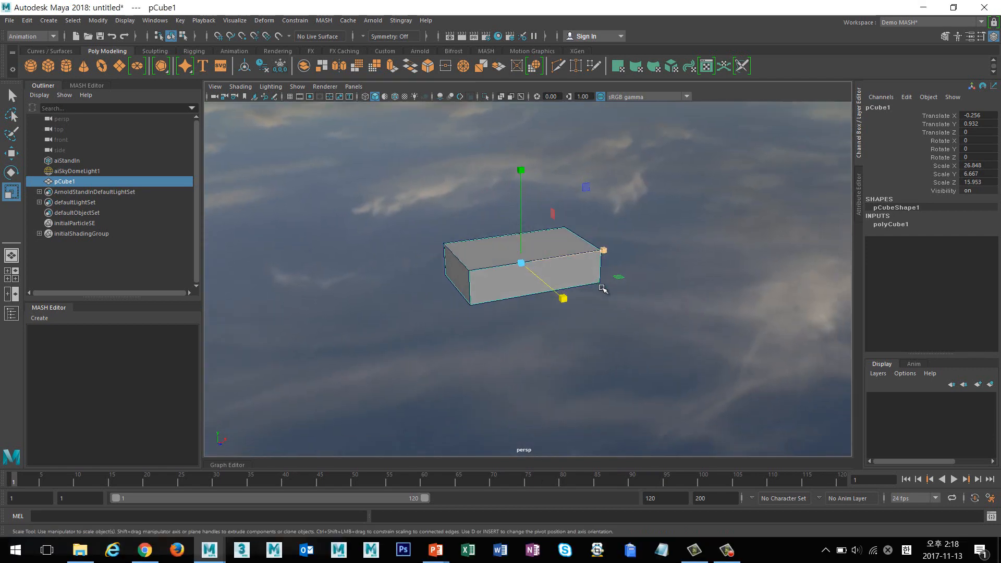
{"action": "left_click", "coordinate": [98, 20]}
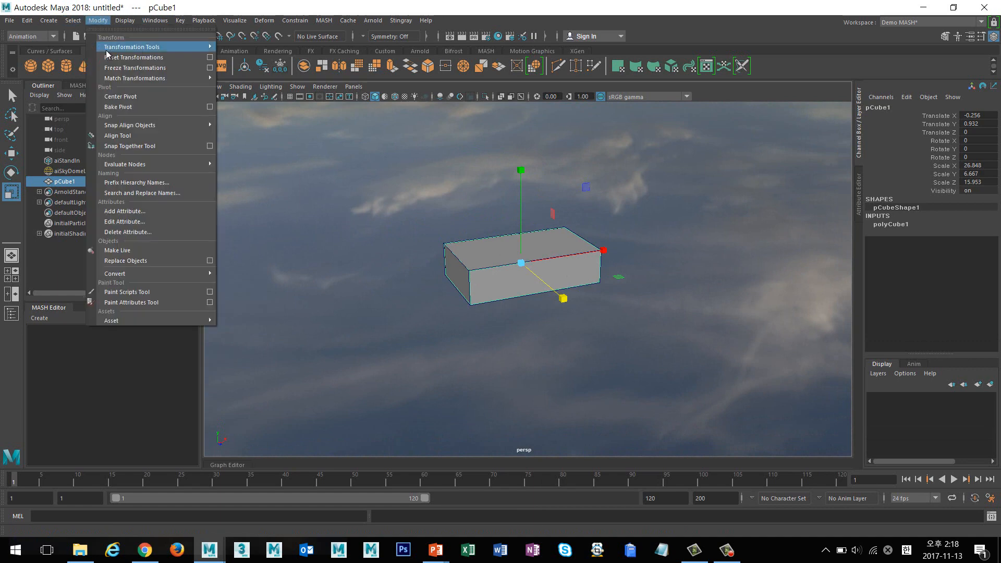
{"action": "left_click", "coordinate": [126, 70]}
{"action": "left_click", "coordinate": [39, 318]}
{"action": "left_click", "coordinate": [57, 330]}
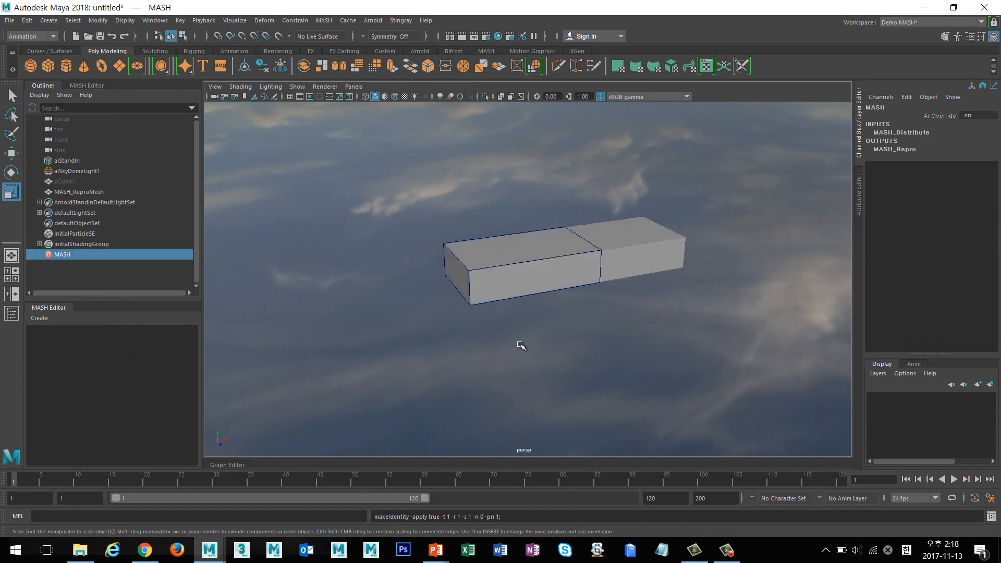
{"action": "right_click_drag", "start_coordinate": [566, 346], "coordinate": [558, 301], "text": "alt"}
{"action": "left_click_drag", "start_coordinate": [558, 301], "coordinate": [703, 246], "text": "alt"}
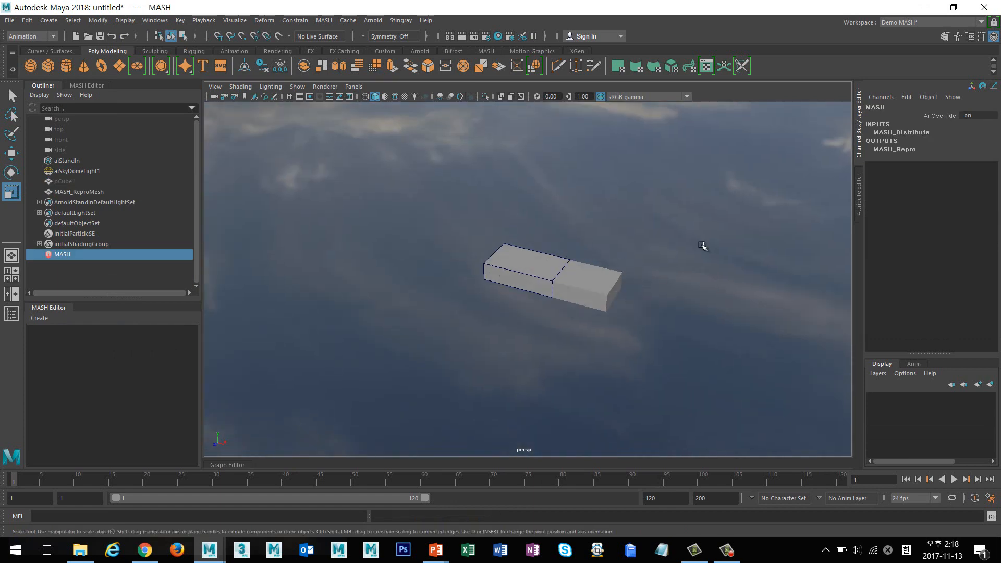
Set the MASH distribution type to Grid with Distance X, Y and Z all at 150.
{"action": "left_click", "coordinate": [859, 210]}
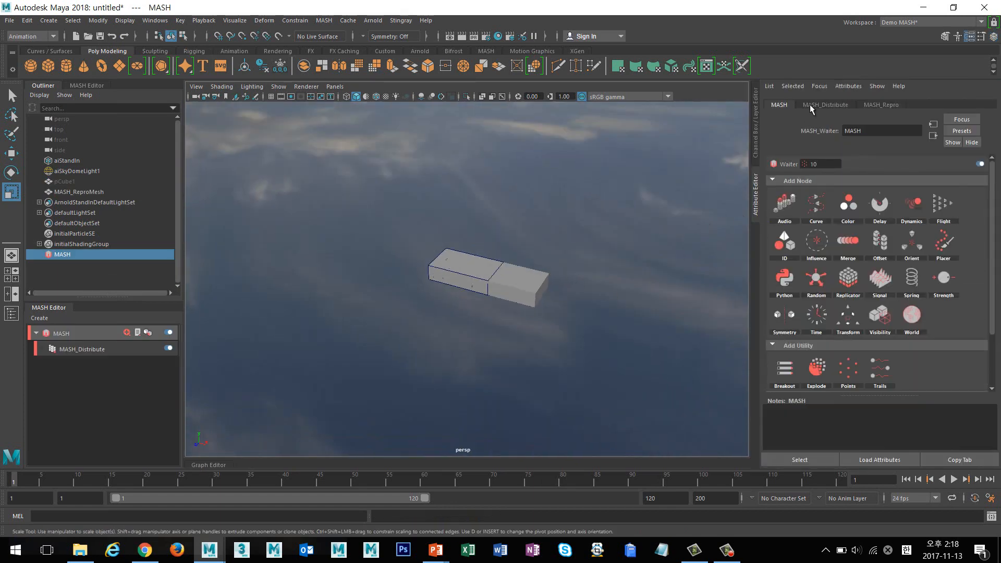
{"action": "left_click", "coordinate": [811, 107]}
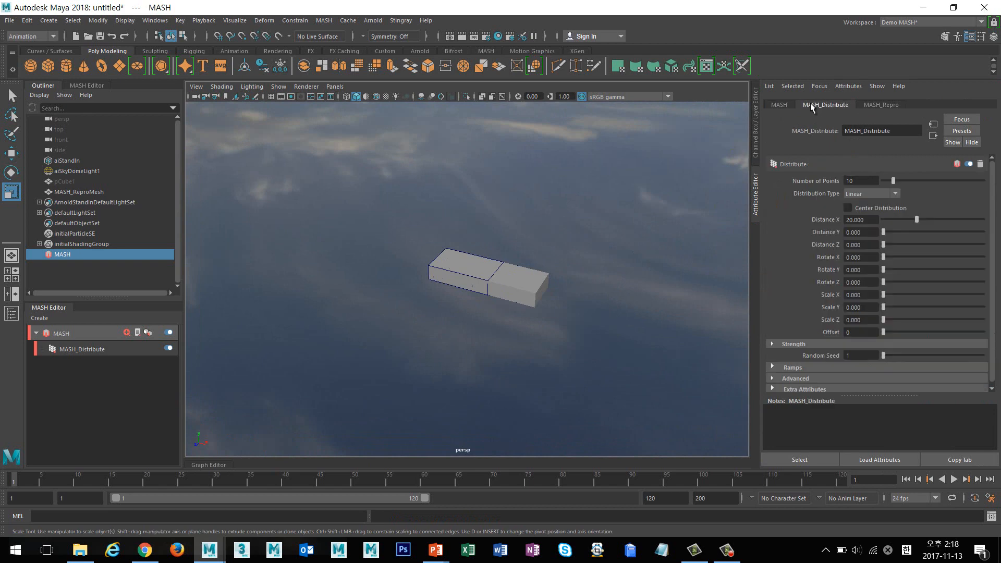
{"action": "left_click", "coordinate": [882, 191]}
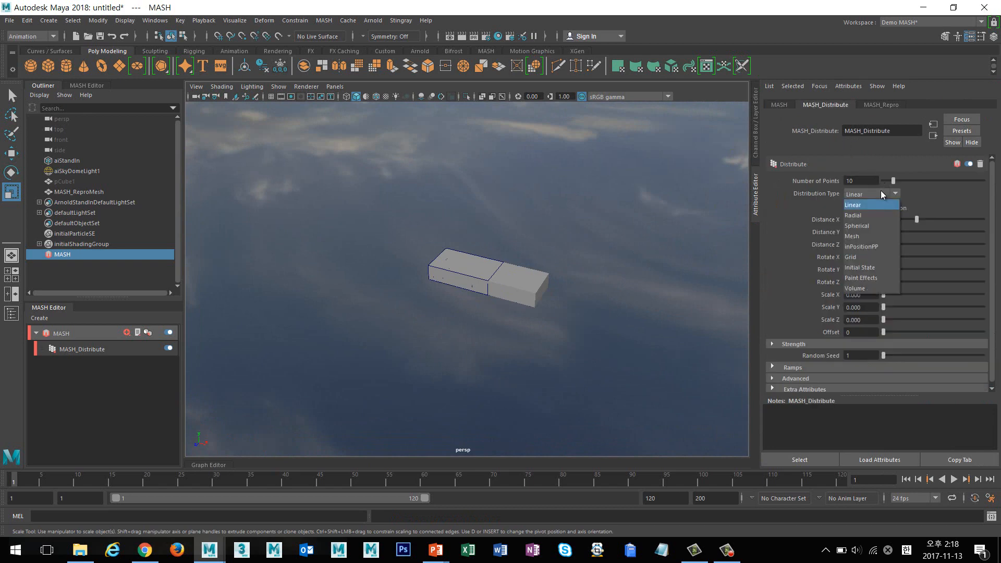
{"action": "left_click", "coordinate": [876, 257]}
{"action": "left_click_drag", "start_coordinate": [901, 219], "coordinate": [996, 244]}
{"action": "left_click", "coordinate": [861, 219]}
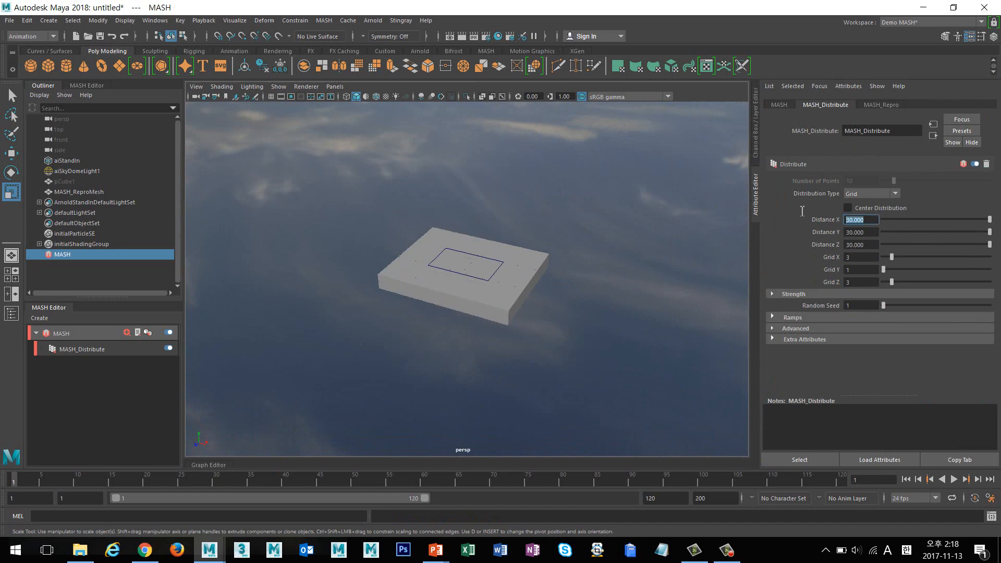
{"action": "type", "text": "150"}
{"action": "key", "text": "Tab"}
{"action": "type", "text": "150"}
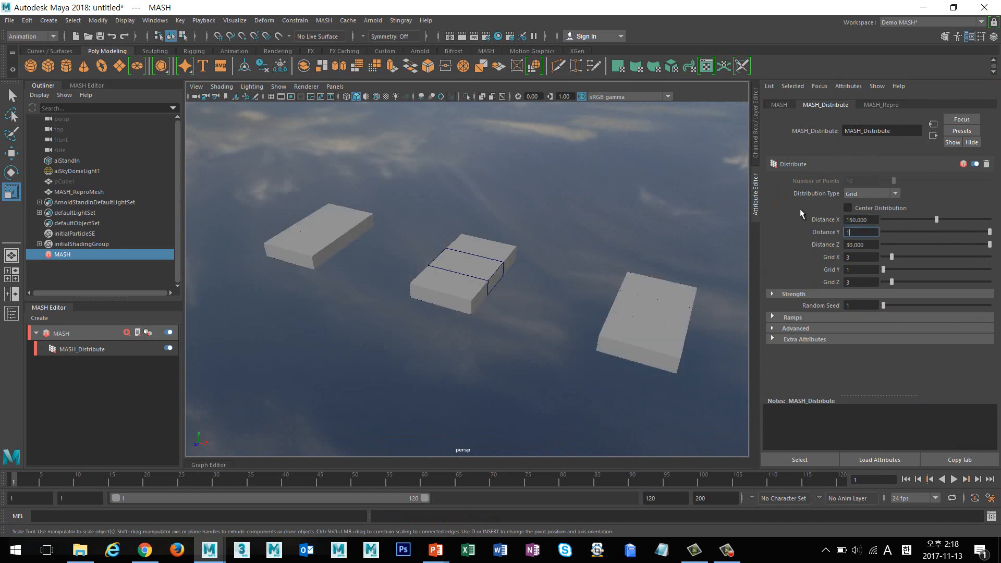
{"action": "key", "text": "Tab"}
{"action": "type", "text": "150"}
{"action": "key", "text": "Return"}
Set the MASH grid counts to 4 in X, 5 in Y and 4 in Z.
{"action": "right_click_drag", "start_coordinate": [621, 315], "coordinate": [530, 319], "text": "alt"}
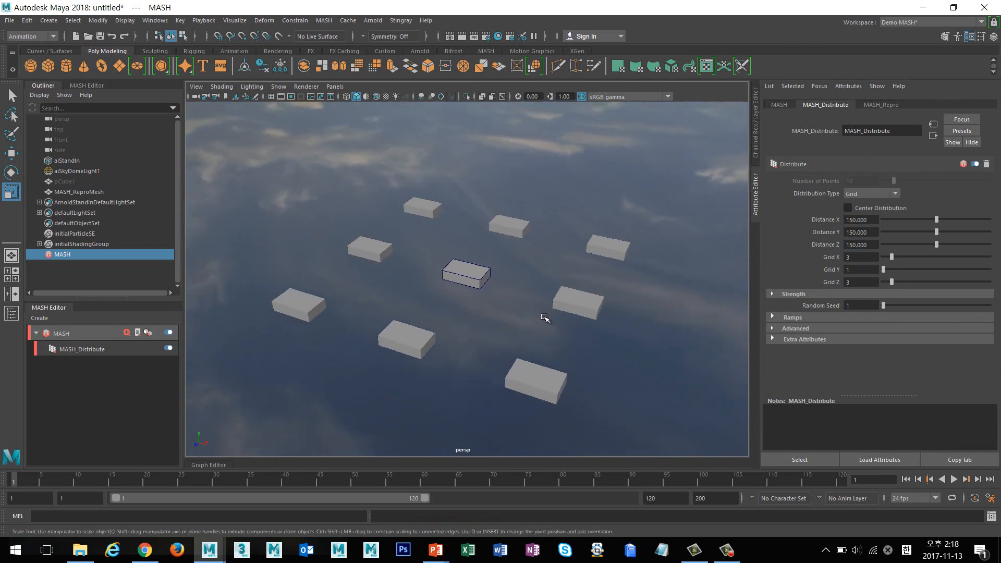
{"action": "left_click_drag", "start_coordinate": [565, 323], "coordinate": [525, 315], "text": "alt"}
{"action": "left_click_drag", "start_coordinate": [891, 256], "coordinate": [906, 270]}
{"action": "right_click_drag", "start_coordinate": [707, 274], "coordinate": [513, 271], "text": "alt"}
{"action": "left_click_drag", "start_coordinate": [513, 271], "coordinate": [559, 244], "text": "alt"}
{"action": "middle_click_drag", "start_coordinate": [633, 291], "coordinate": [633, 349], "text": "alt"}
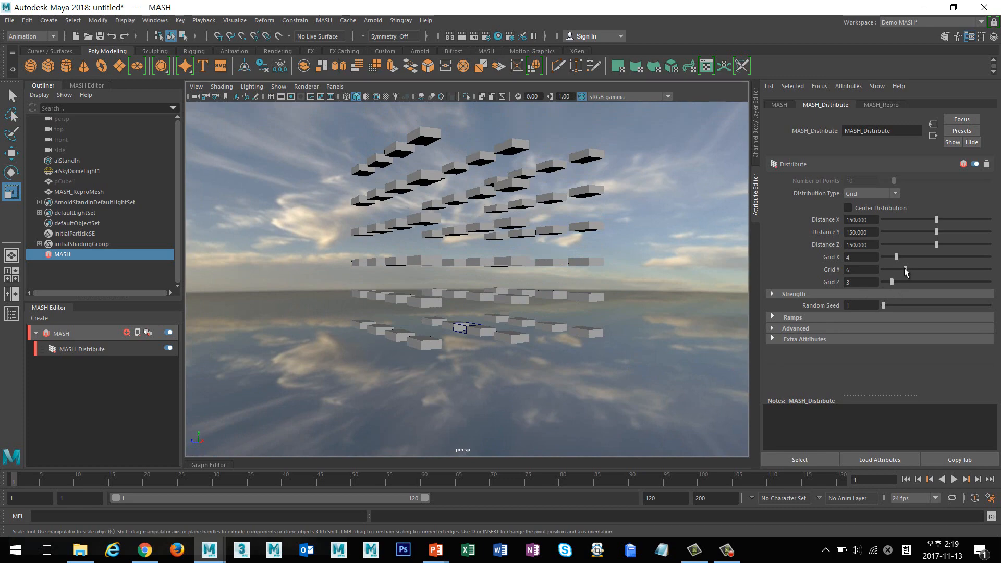
{"action": "left_click_drag", "start_coordinate": [904, 269], "coordinate": [897, 282]}
{"action": "left_click_drag", "start_coordinate": [743, 278], "coordinate": [633, 267], "text": "alt"}
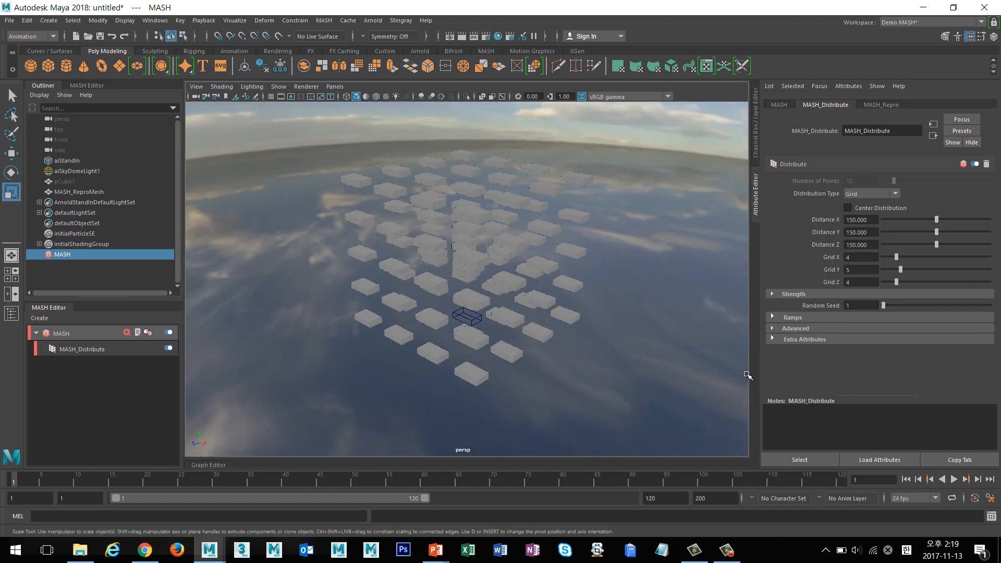
Add a Random node to the MASH network and display wireframe on shaded objects in the viewport.
{"action": "left_click", "coordinate": [126, 333]}
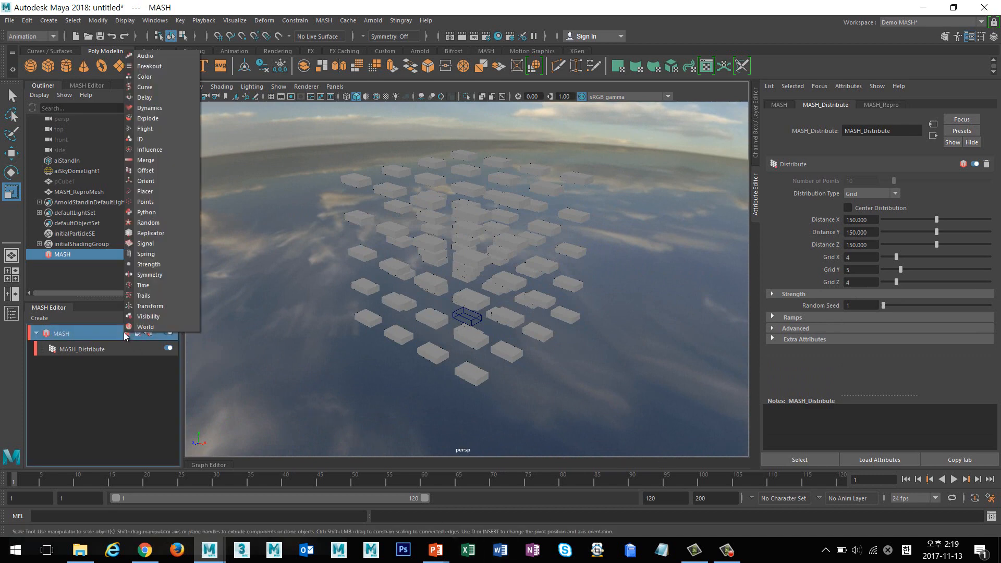
{"action": "left_click", "coordinate": [168, 223]}
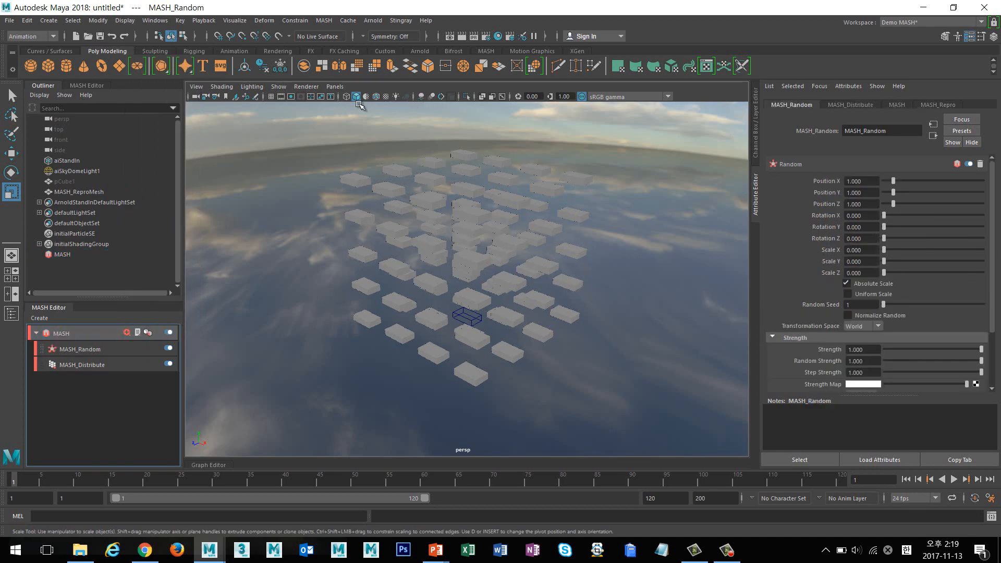
{"action": "left_click", "coordinate": [376, 97]}
{"action": "mouse_move", "coordinate": [511, 219]}
{"action": "left_mouse_down", "text": "alt"}
{"action": "mouse_move", "coordinate": [556, 207]}
{"action": "mouse_move", "coordinate": [522, 240]}
{"action": "left_mouse_up", "text": "alt"}
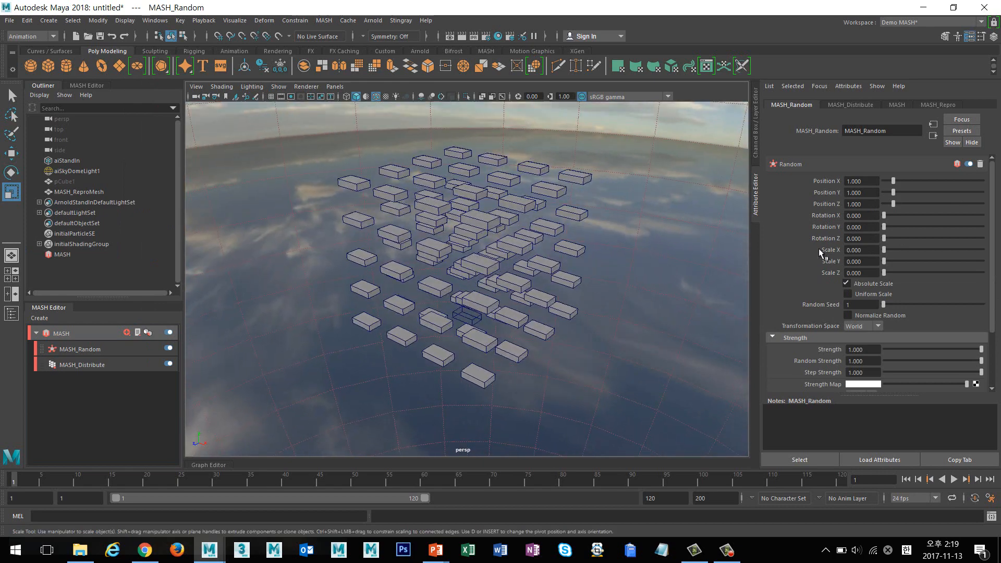
Set the Random node's Position X, Y and Z to 10.
{"action": "left_click_drag", "start_coordinate": [577, 225], "coordinate": [659, 217], "text": "alt"}
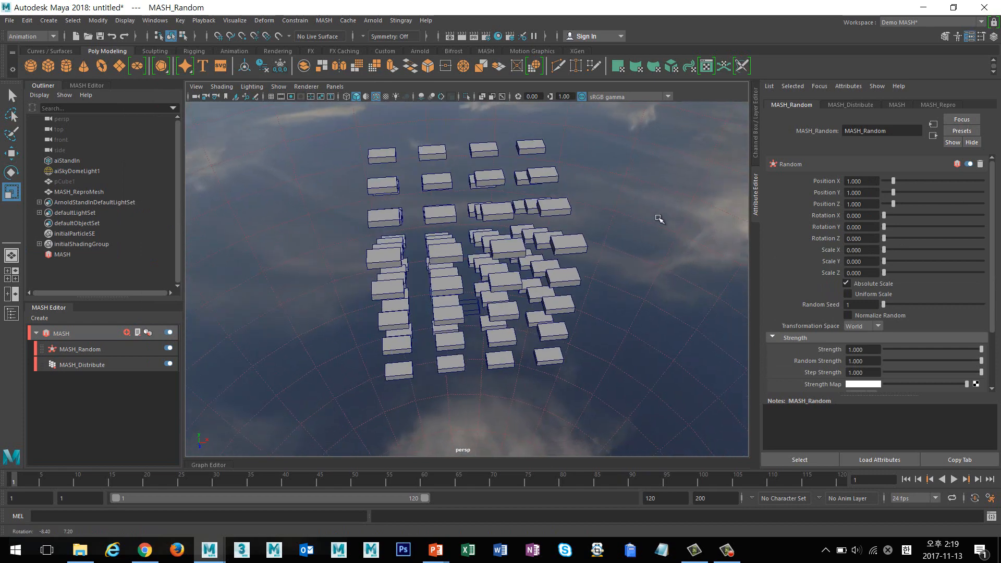
{"action": "left_click_drag", "start_coordinate": [906, 182], "coordinate": [999, 182]}
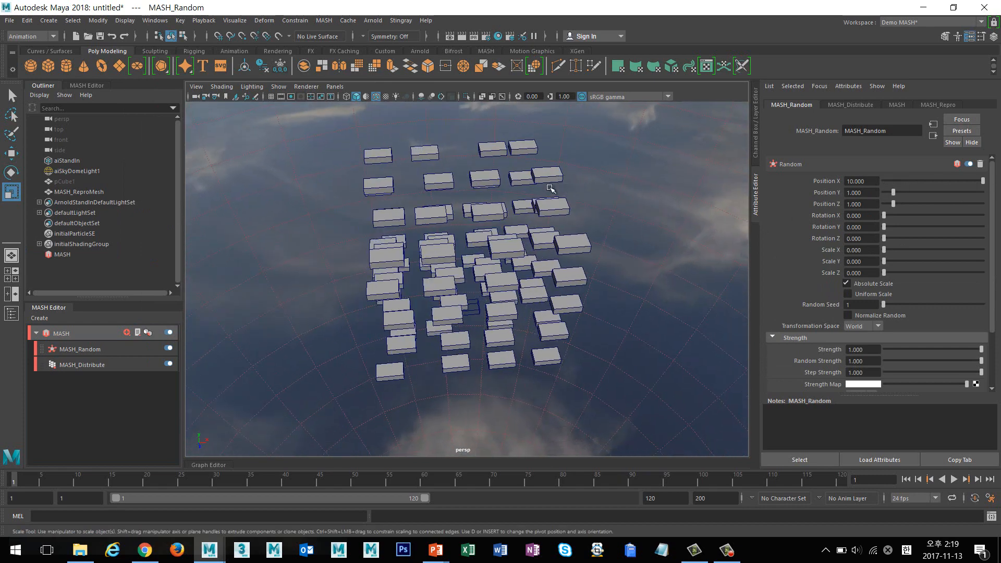
{"action": "left_click_drag", "start_coordinate": [564, 191], "coordinate": [599, 198], "text": "alt"}
{"action": "left_click_drag", "start_coordinate": [893, 192], "coordinate": [983, 192]}
{"action": "left_click_drag", "start_coordinate": [894, 204], "coordinate": [983, 204]}
{"action": "left_click_drag", "start_coordinate": [630, 217], "coordinate": [747, 210], "text": "alt"}
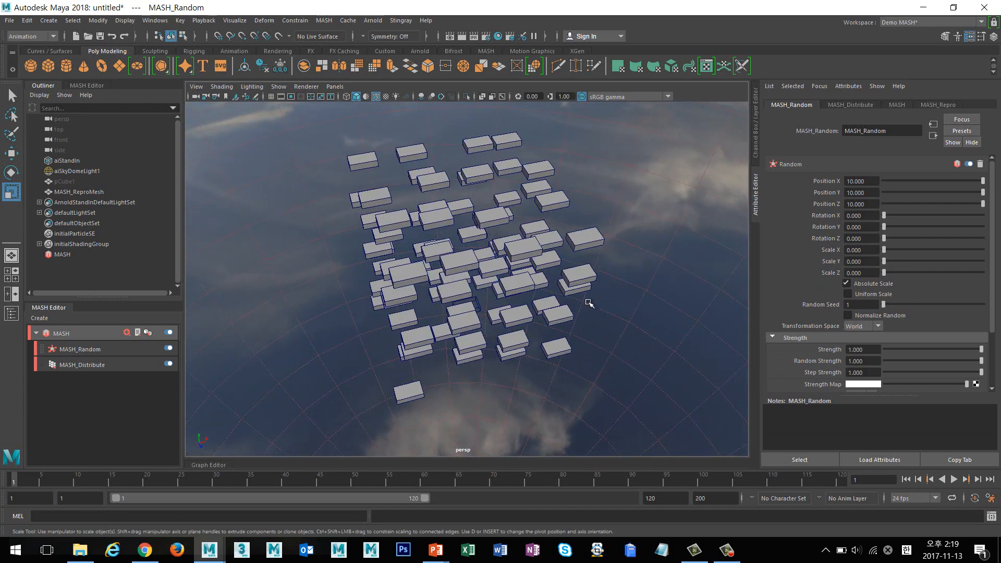
Draw an open four-point EP curve in the top view, arcing around the outside of the cube cluster.
{"action": "right_click_drag", "start_coordinate": [610, 315], "coordinate": [536, 304], "text": "alt"}
{"action": "key", "text": "space"}
{"action": "left_click_drag", "start_coordinate": [593, 241], "coordinate": [543, 240]}
{"action": "right_click_drag", "start_coordinate": [604, 263], "coordinate": [402, 299], "text": "alt"}
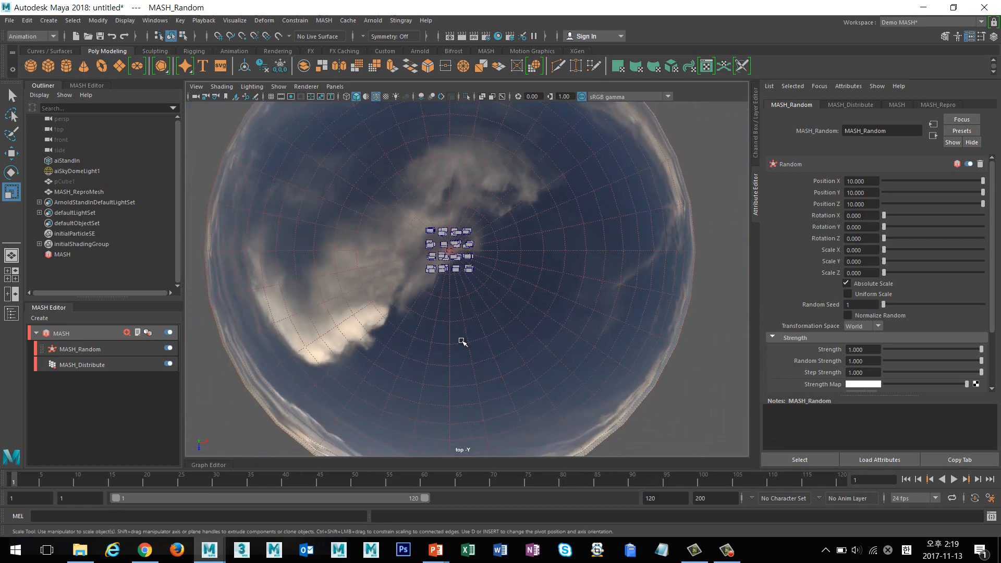
{"action": "middle_click_drag", "start_coordinate": [456, 380], "coordinate": [453, 393], "text": "alt"}
{"action": "left_click", "coordinate": [66, 51]}
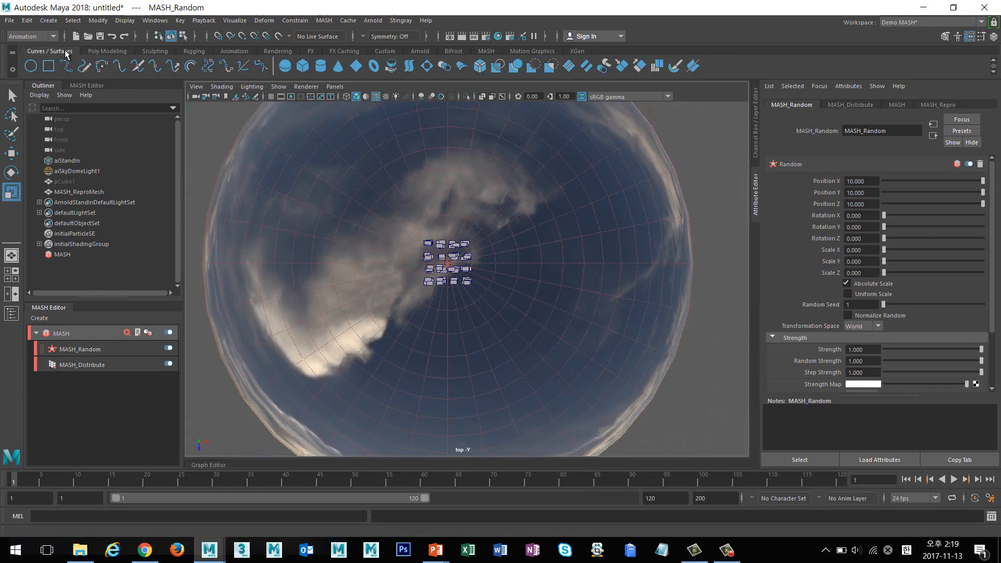
{"action": "left_click", "coordinate": [84, 66]}
{"action": "left_click", "coordinate": [276, 424]}
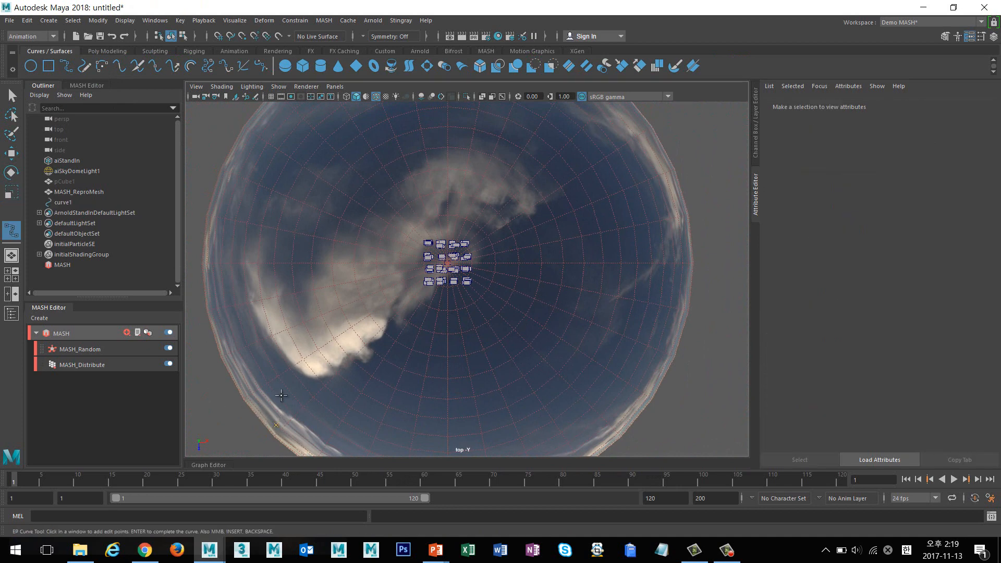
{"action": "left_click", "coordinate": [323, 239]}
{"action": "left_click", "coordinate": [468, 146]}
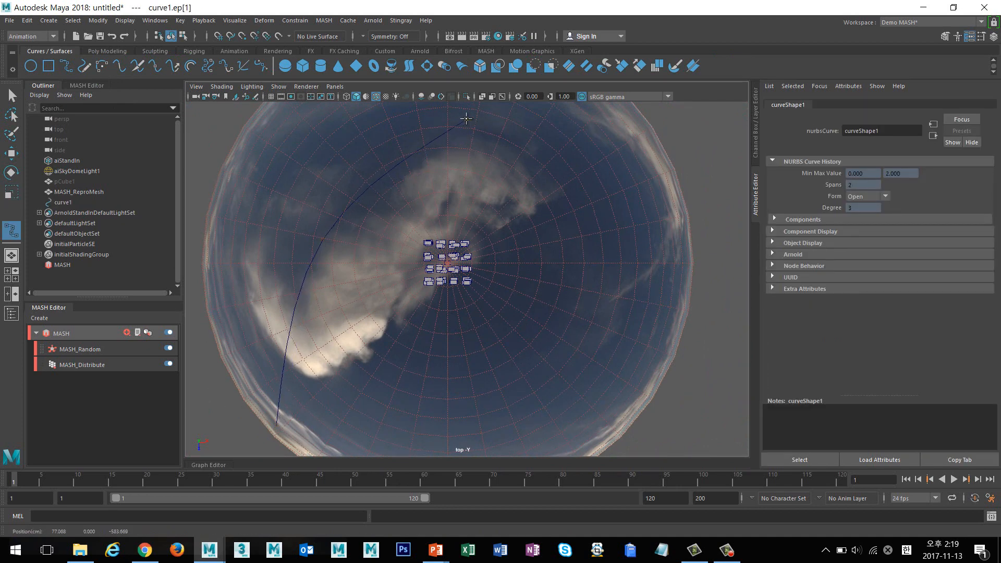
{"action": "left_click", "coordinate": [553, 104]}
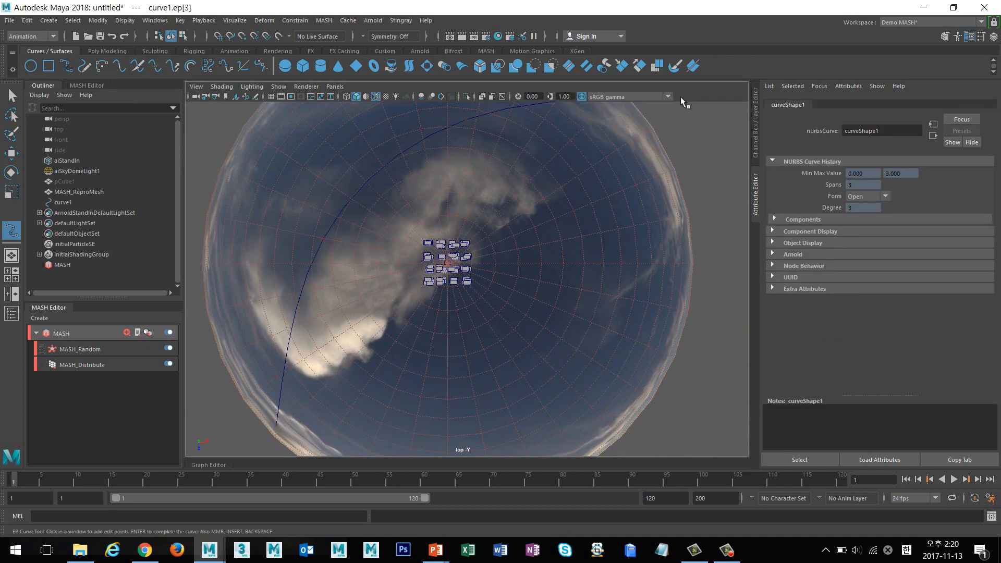
{"action": "key", "text": "Return"}
Return to the perspective view and add a Curve node to the MASH network, using the drawn curve as its input.
{"action": "key", "text": "space"}
{"action": "left_click_drag", "start_coordinate": [505, 256], "coordinate": [502, 195]}
{"action": "left_click_drag", "start_coordinate": [537, 301], "coordinate": [562, 276], "text": "alt"}
{"action": "key", "text": "super"}
{"action": "left_click", "coordinate": [717, 89]}
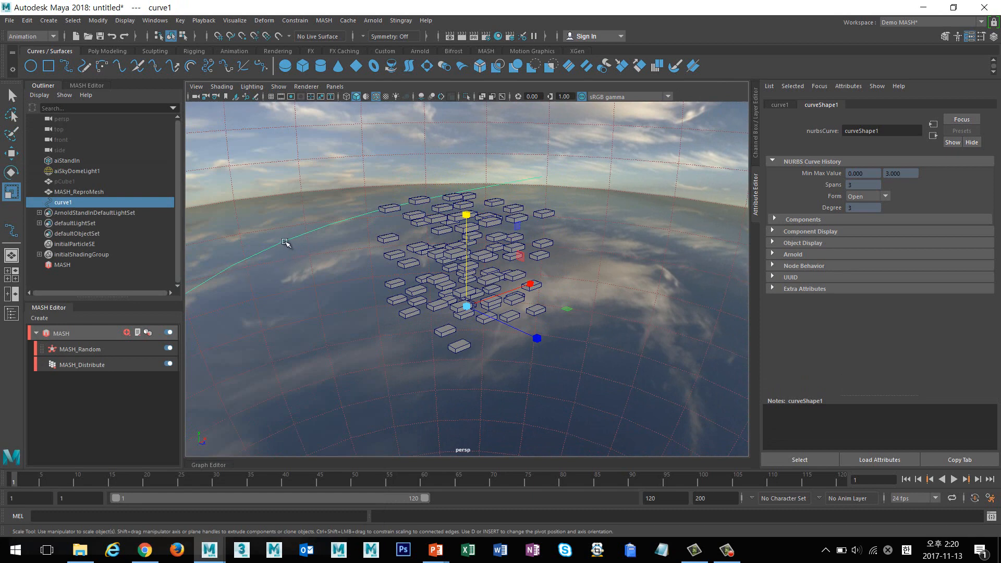
{"action": "left_click", "coordinate": [126, 333]}
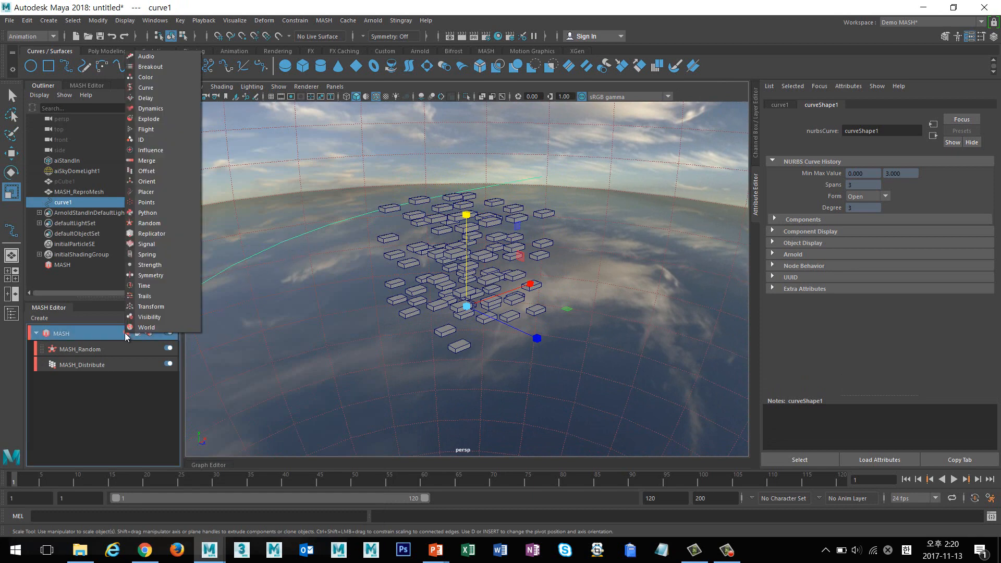
{"action": "left_click", "coordinate": [163, 88]}
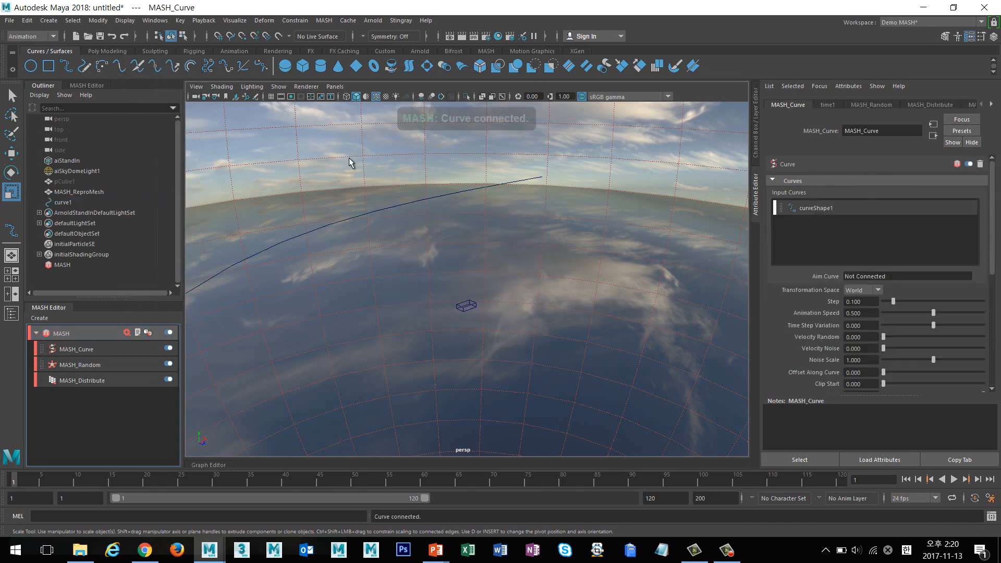
Extend the playback range to frame 200 and play the cubes' motion along the curve.
{"action": "left_click_drag", "start_coordinate": [574, 308], "coordinate": [467, 298], "text": "alt"}
{"action": "right_click_drag", "start_coordinate": [468, 298], "coordinate": [408, 462], "text": "alt"}
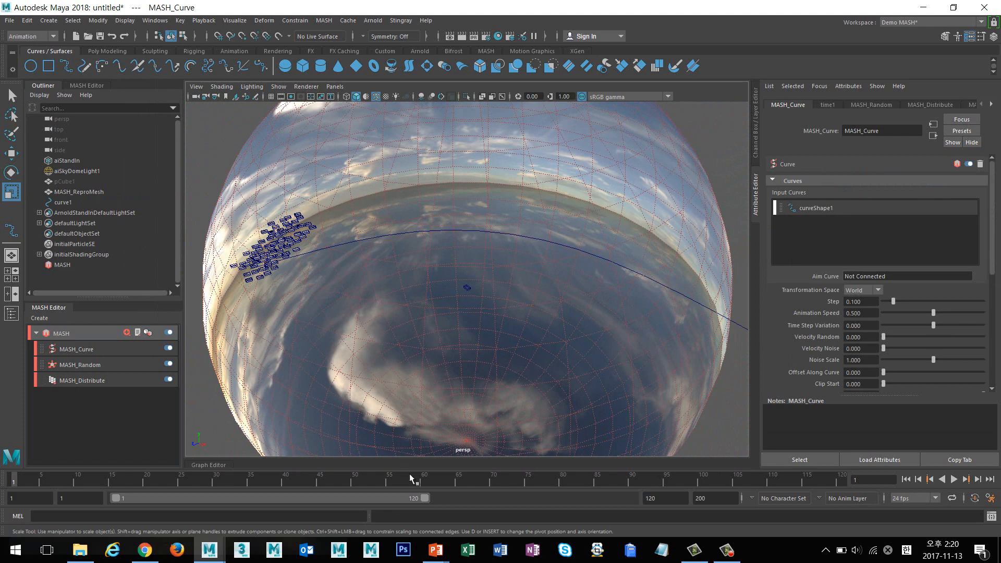
{"action": "double_click", "coordinate": [402, 498]}
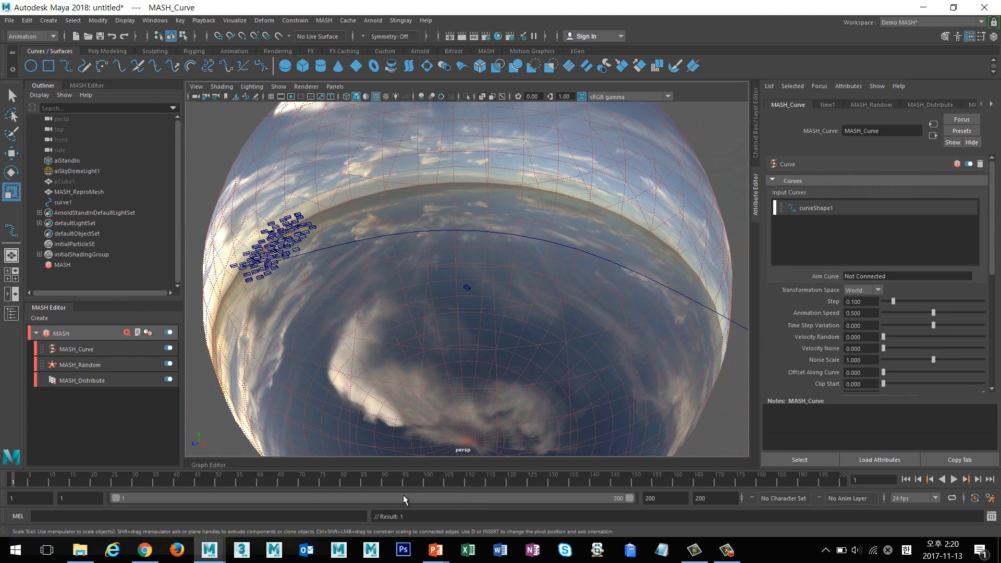
{"action": "left_click", "coordinate": [955, 479]}
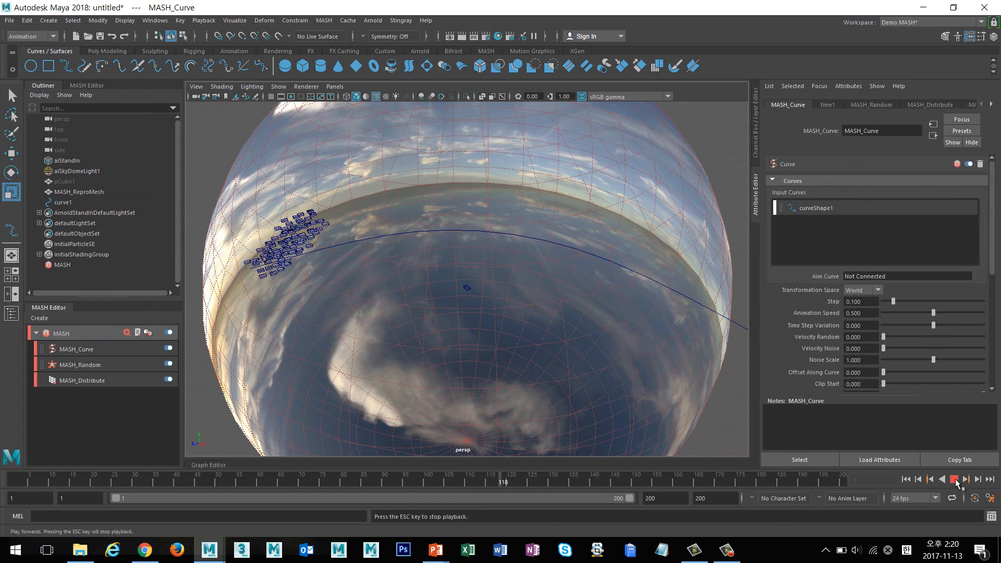
{"action": "left_click", "coordinate": [954, 479]}
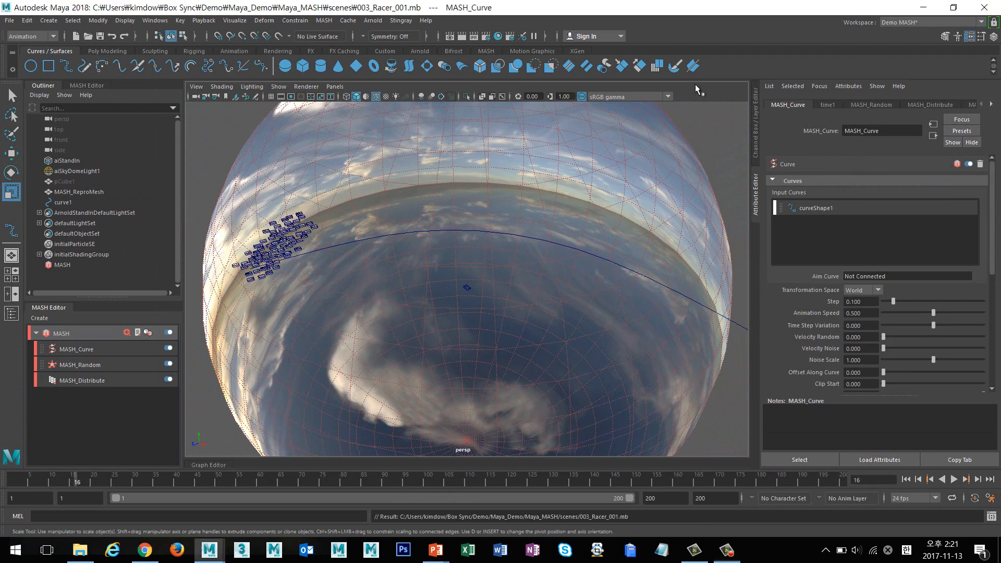
Set the Curve node's Step to 1 and play the animation.
{"action": "left_click_drag", "start_coordinate": [430, 261], "coordinate": [491, 270], "text": "alt"}
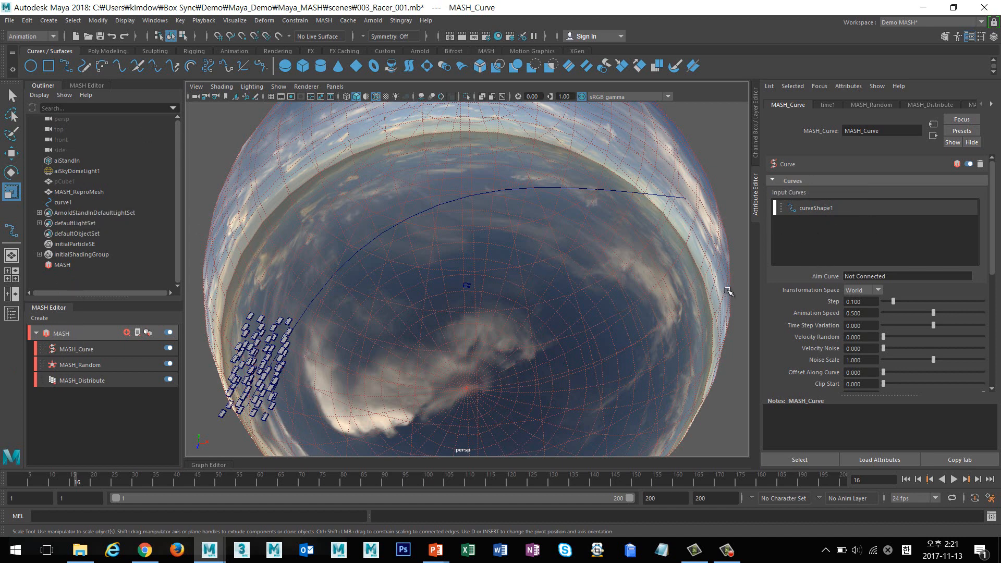
{"action": "left_click_drag", "start_coordinate": [661, 307], "coordinate": [543, 277], "text": "alt"}
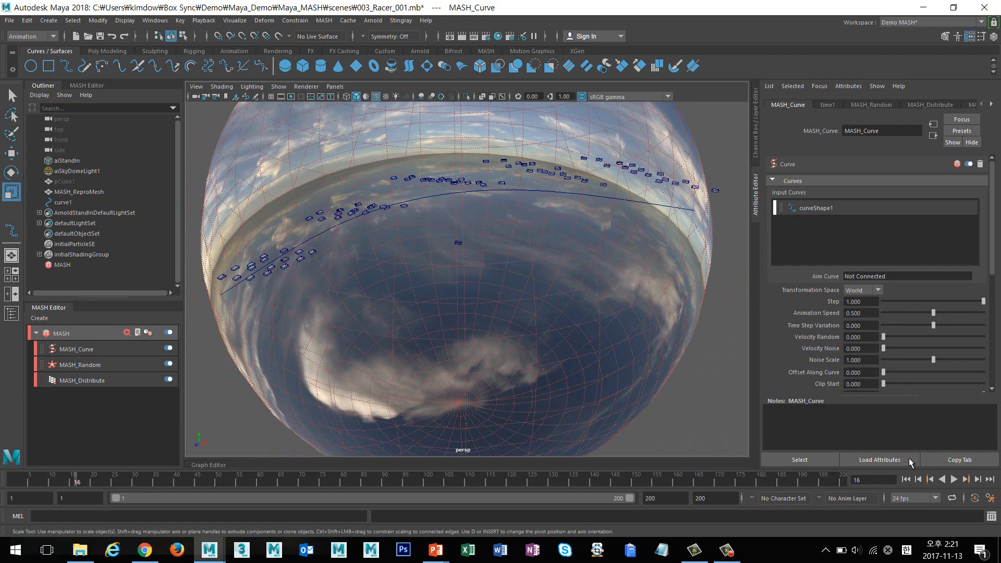
{"action": "left_click", "coordinate": [954, 480]}
{"action": "left_click", "coordinate": [954, 479]}
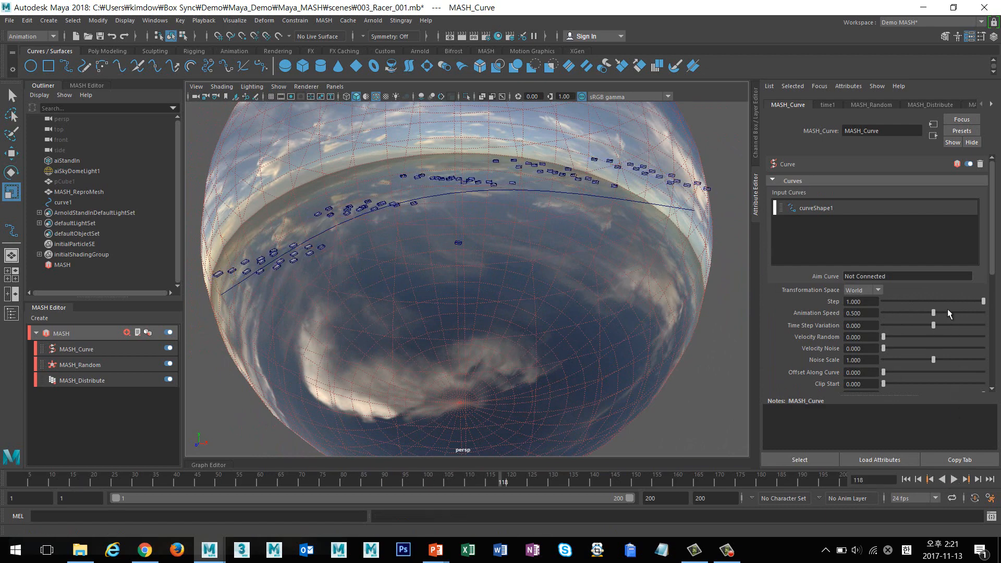
Raise the Curve node's Animation Speed to 1 and preview the motion.
{"action": "left_click_drag", "start_coordinate": [933, 312], "coordinate": [984, 313]}
{"action": "left_click", "coordinate": [954, 479]}
{"action": "left_click", "coordinate": [954, 479]}
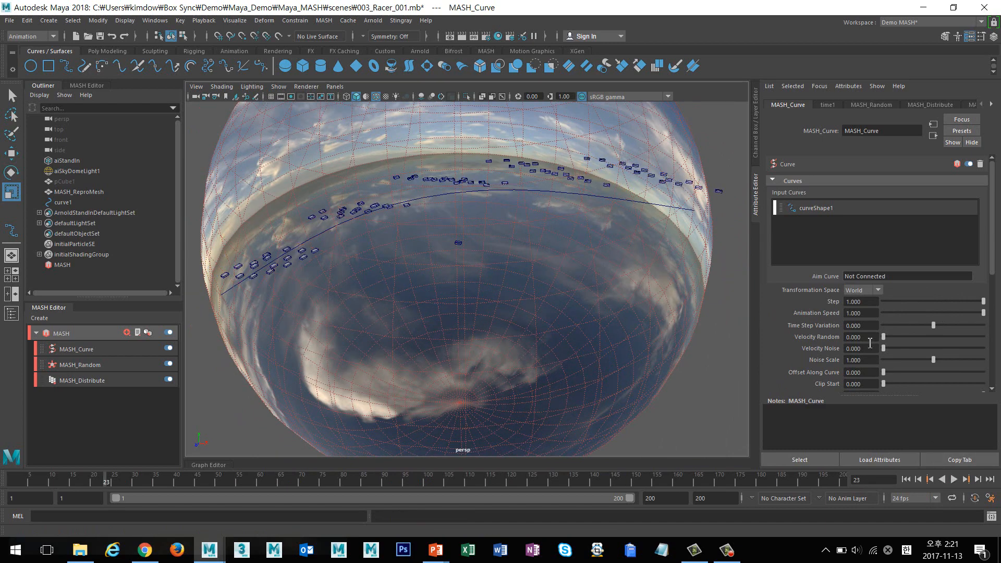
Try an Animation Speed of 10 on the Curve node and play the result.
{"action": "left_click", "coordinate": [871, 314]}
{"action": "type", "text": "10"}
{"action": "key", "text": "Return"}
{"action": "left_click", "coordinate": [955, 480]}
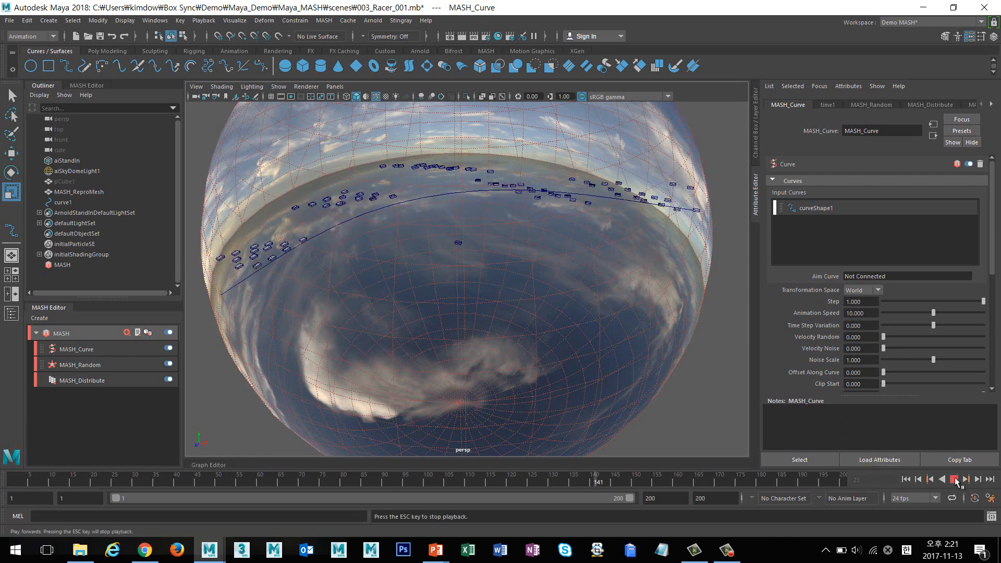
{"action": "left_click", "coordinate": [954, 479]}
Lower the Curve node's Animation Speed to about 7.37 and review the playback from another angle.
{"action": "left_click_drag", "start_coordinate": [933, 315], "coordinate": [920, 315]}
{"action": "left_click", "coordinate": [954, 479]}
{"action": "left_click_drag", "start_coordinate": [597, 306], "coordinate": [517, 288], "text": "alt"}
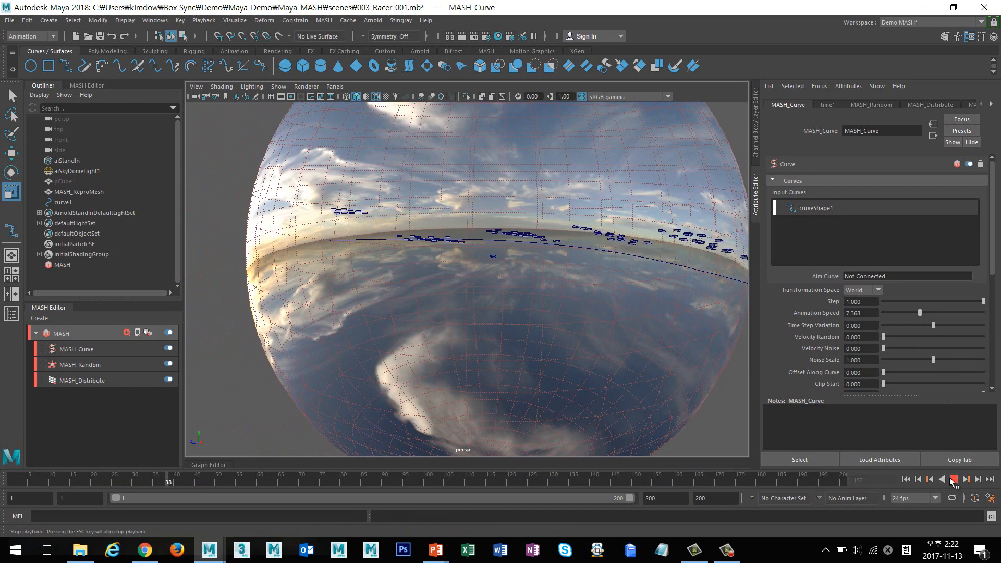
{"action": "left_click", "coordinate": [953, 480]}
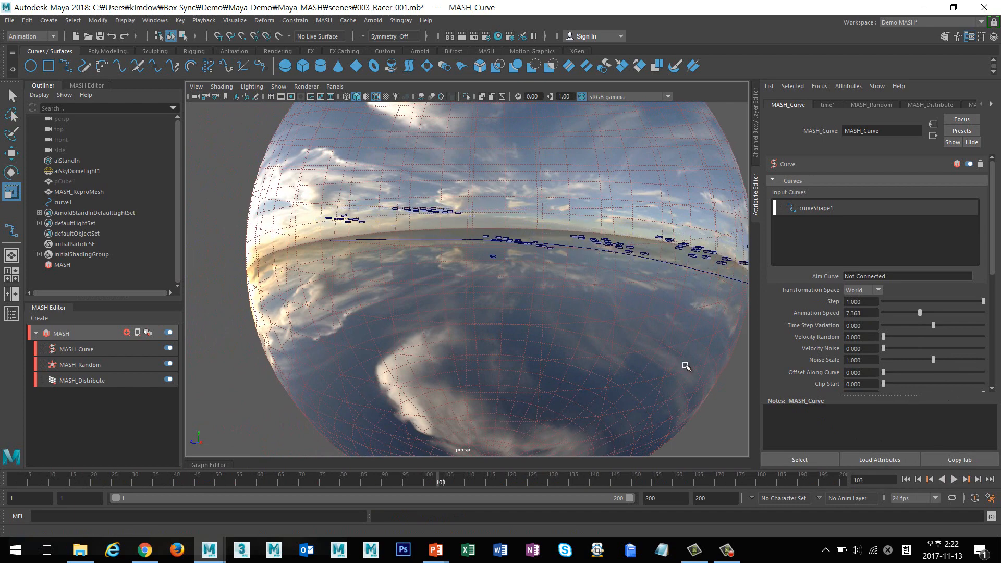
Add a Signal node to the MASH network and play the animation with a closer view of the cubes.
{"action": "left_click_drag", "start_coordinate": [536, 288], "coordinate": [535, 267], "text": "alt"}
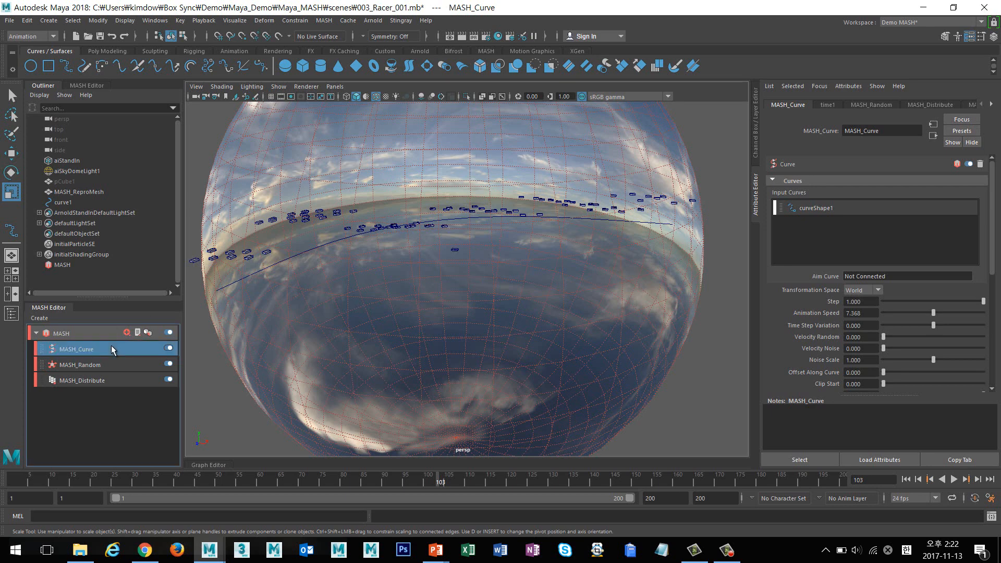
{"action": "left_click", "coordinate": [126, 332]}
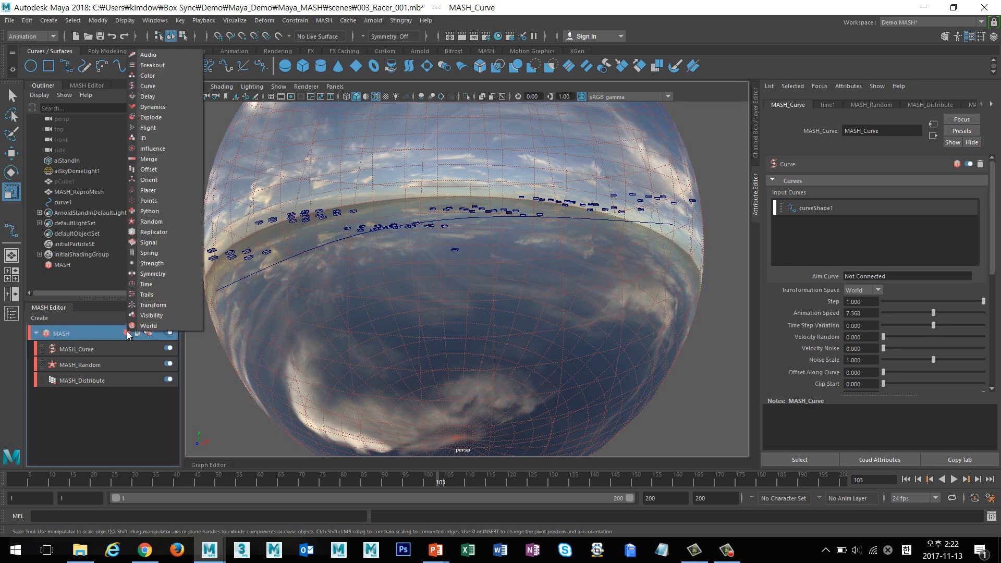
{"action": "left_click", "coordinate": [166, 243]}
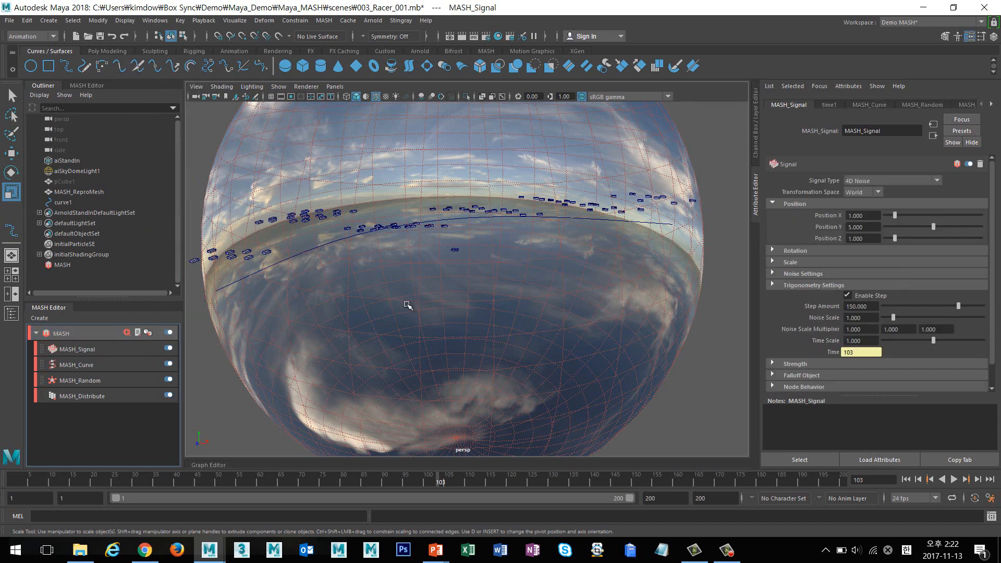
{"action": "left_click", "coordinate": [955, 479]}
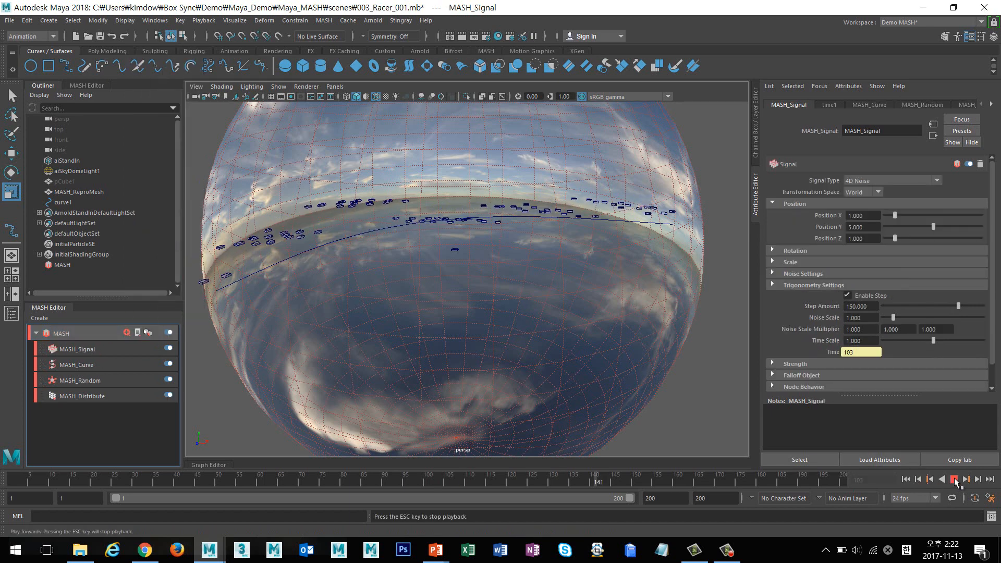
{"action": "mouse_move", "coordinate": [409, 375]}
{"action": "left_mouse_down", "text": "alt"}
{"action": "mouse_move", "coordinate": [447, 351]}
{"action": "mouse_move", "coordinate": [408, 354]}
{"action": "left_mouse_up", "text": "alt"}
{"action": "right_click_drag", "start_coordinate": [400, 351], "coordinate": [676, 327], "text": "alt"}
{"action": "left_click_drag", "start_coordinate": [615, 347], "coordinate": [476, 357], "text": "alt"}
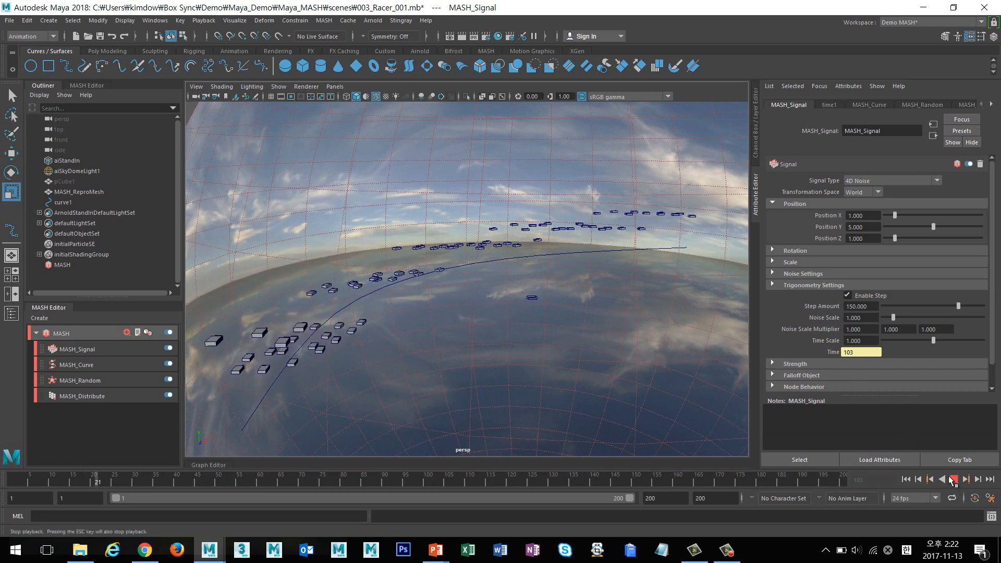
{"action": "left_click", "coordinate": [954, 480]}
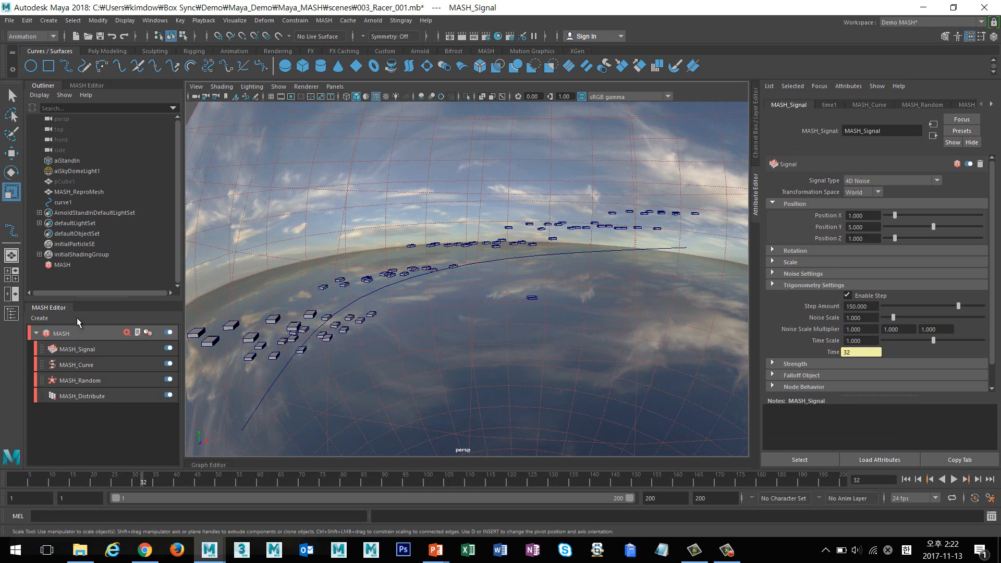
Disable the MASH Curve node and play the animation to check the Signal noise on the gathered cubes.
{"action": "left_click", "coordinate": [168, 364]}
{"action": "right_click_drag", "start_coordinate": [367, 356], "coordinate": [400, 356], "text": "alt"}
{"action": "middle_click_drag", "start_coordinate": [400, 356], "coordinate": [300, 383], "text": "alt"}
{"action": "right_click_drag", "start_coordinate": [408, 387], "coordinate": [476, 391], "text": "alt"}
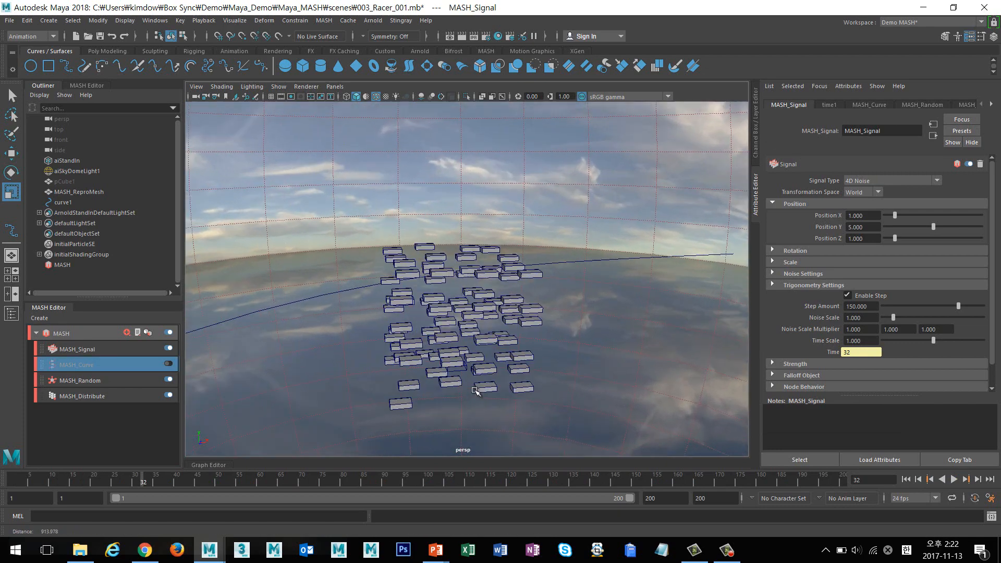
{"action": "left_click", "coordinate": [955, 479]}
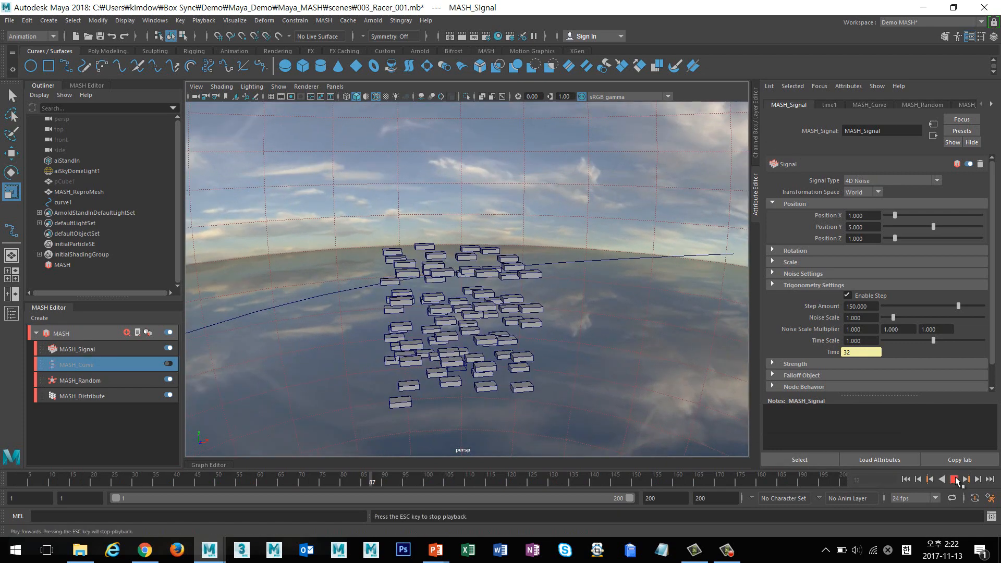
{"action": "left_click", "coordinate": [955, 479]}
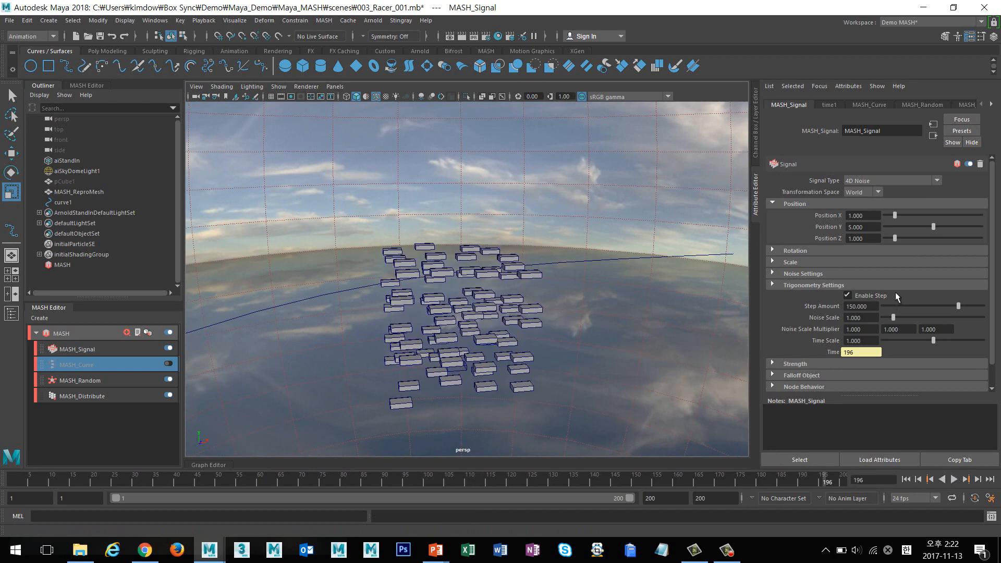
Set the Signal node's Position X to 0 and Position Y and Z to 10, and play the animation.
{"action": "left_click_drag", "start_coordinate": [514, 225], "coordinate": [489, 224], "text": "alt"}
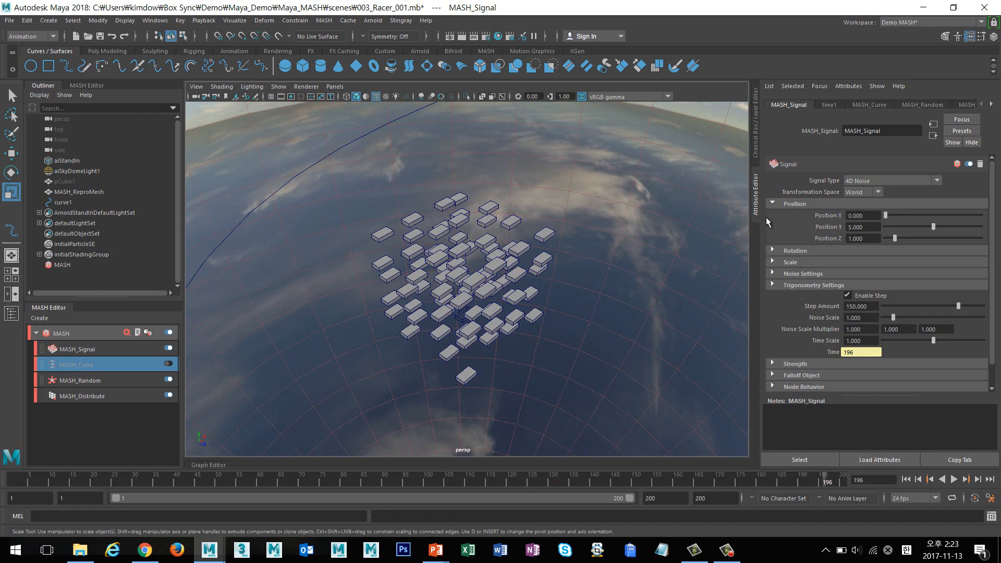
{"action": "left_click_drag", "start_coordinate": [635, 271], "coordinate": [598, 270], "text": "alt"}
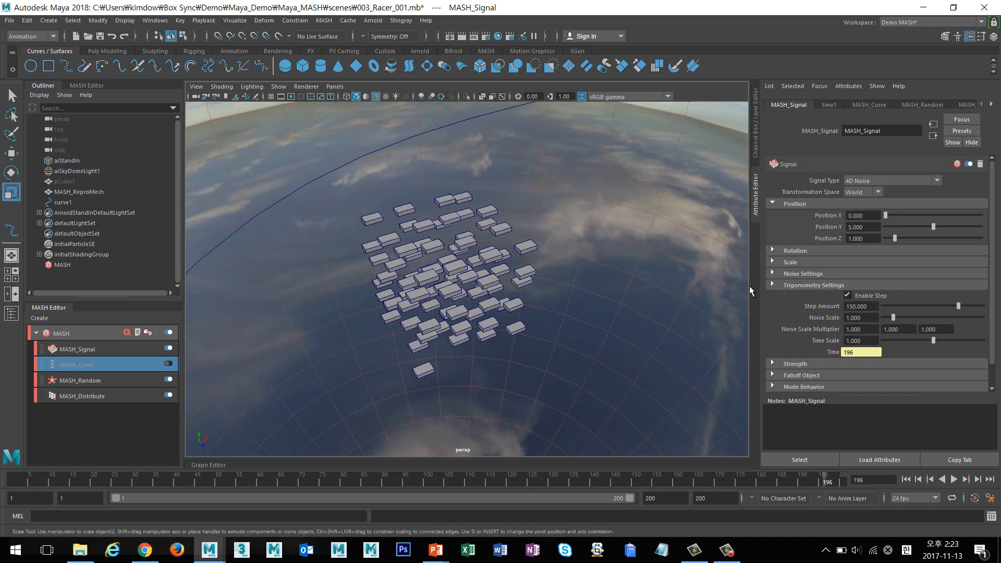
{"action": "left_click_drag", "start_coordinate": [934, 227], "coordinate": [1000, 228]}
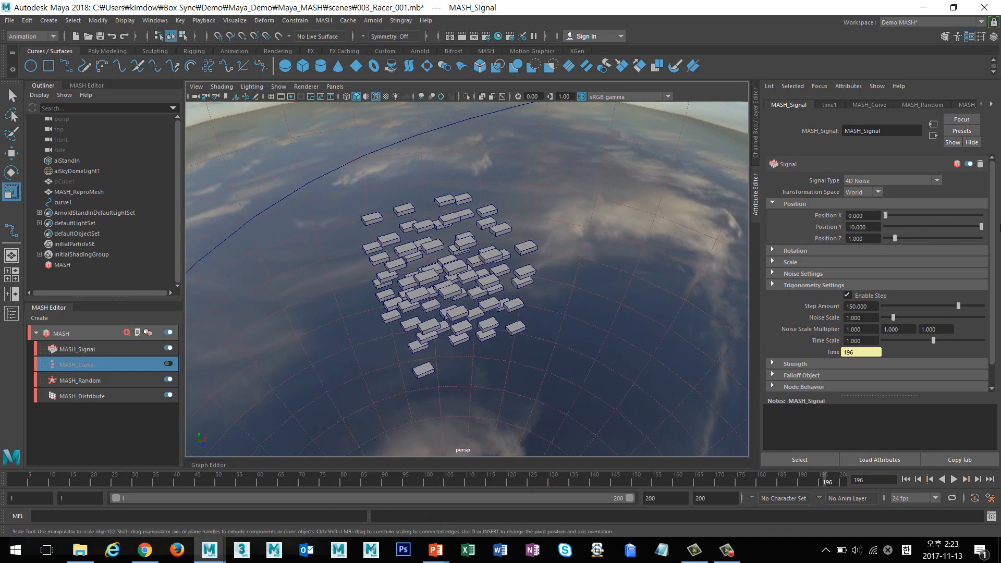
{"action": "left_click_drag", "start_coordinate": [931, 238], "coordinate": [990, 238]}
{"action": "left_click_drag", "start_coordinate": [620, 247], "coordinate": [641, 235], "text": "alt"}
{"action": "left_click", "coordinate": [956, 480]}
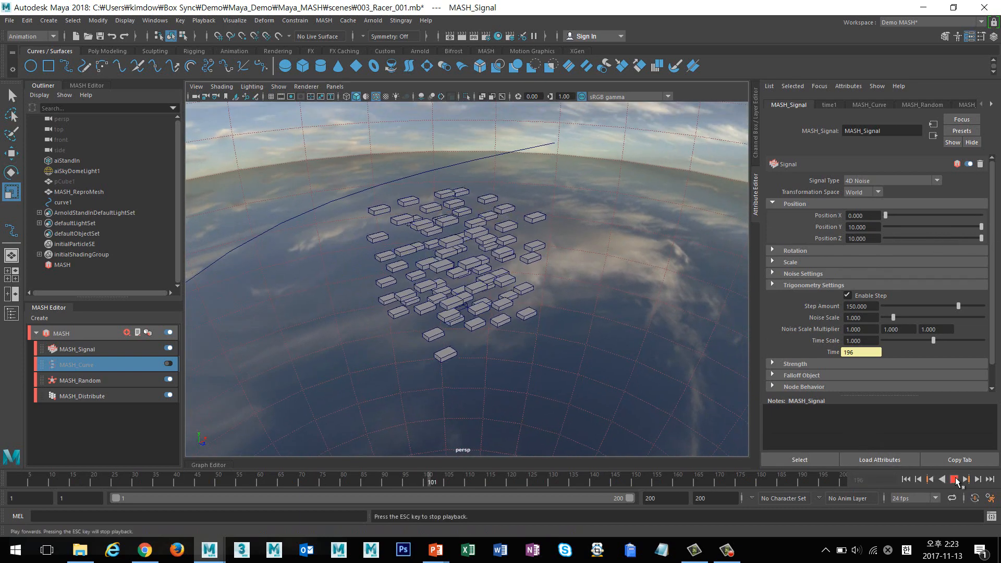
{"action": "left_click", "coordinate": [955, 479]}
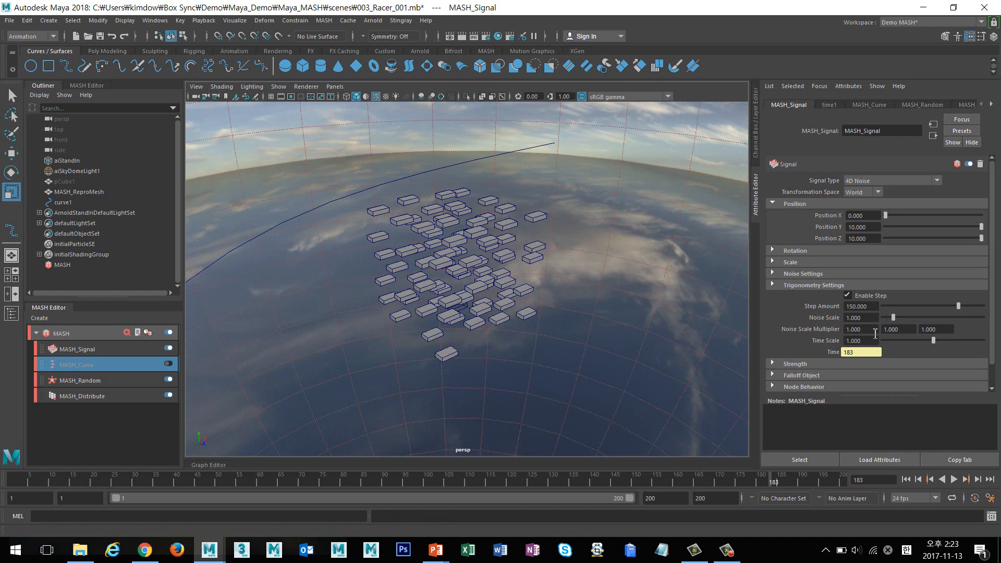
Set the Signal node's Noise Scale to 0.1 in the Trigonometry Settings.
{"action": "left_click_drag", "start_coordinate": [890, 316], "coordinate": [884, 316]}
{"action": "left_click", "coordinate": [872, 318]}
{"action": "type", "text": "."}
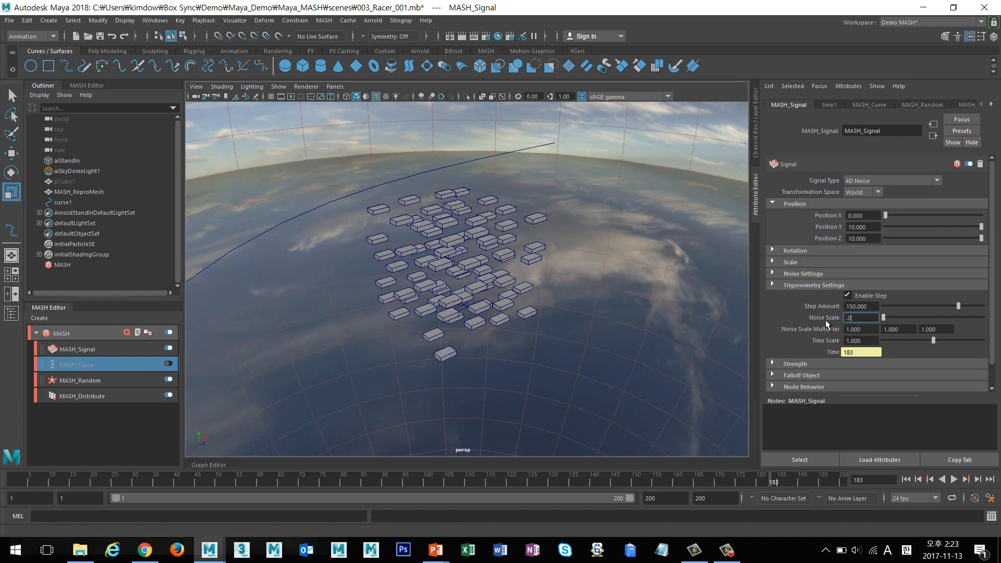
{"action": "type", "text": "1"}
{"action": "key", "text": "Return"}
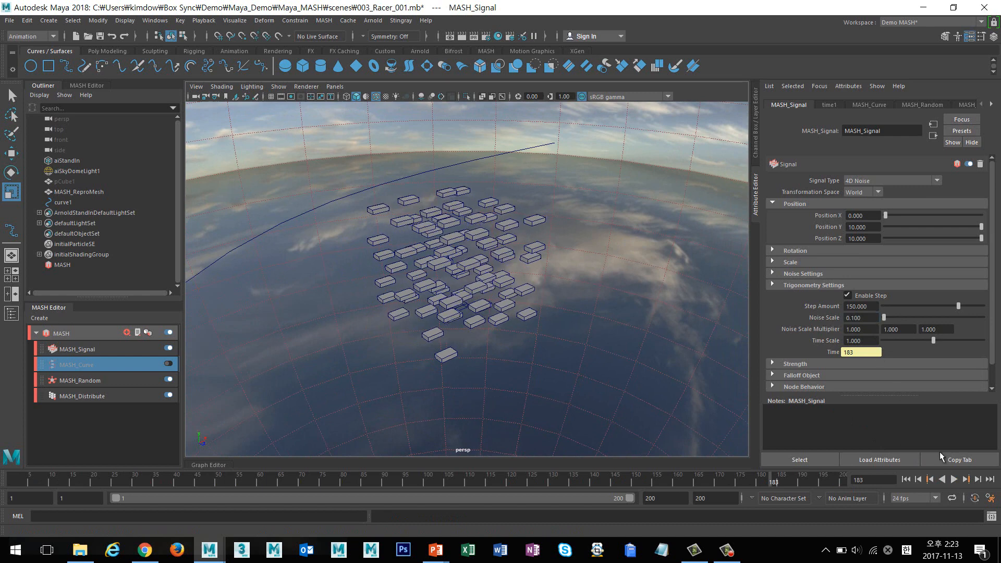
Set the Signal node's Position Y and Position Z to 50 and play the animation to check the stronger noise.
{"action": "left_click", "coordinate": [953, 479]}
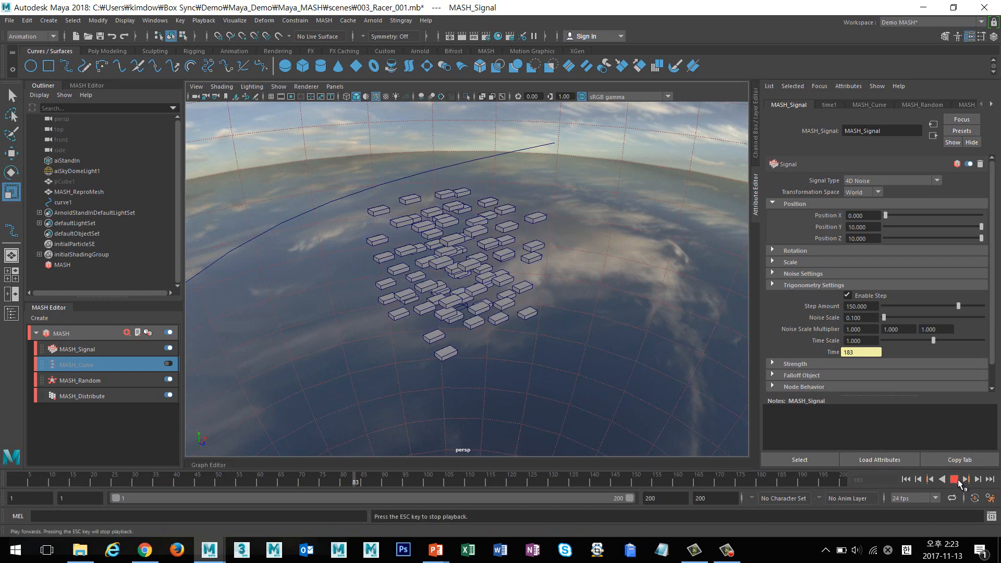
{"action": "left_click", "coordinate": [957, 480]}
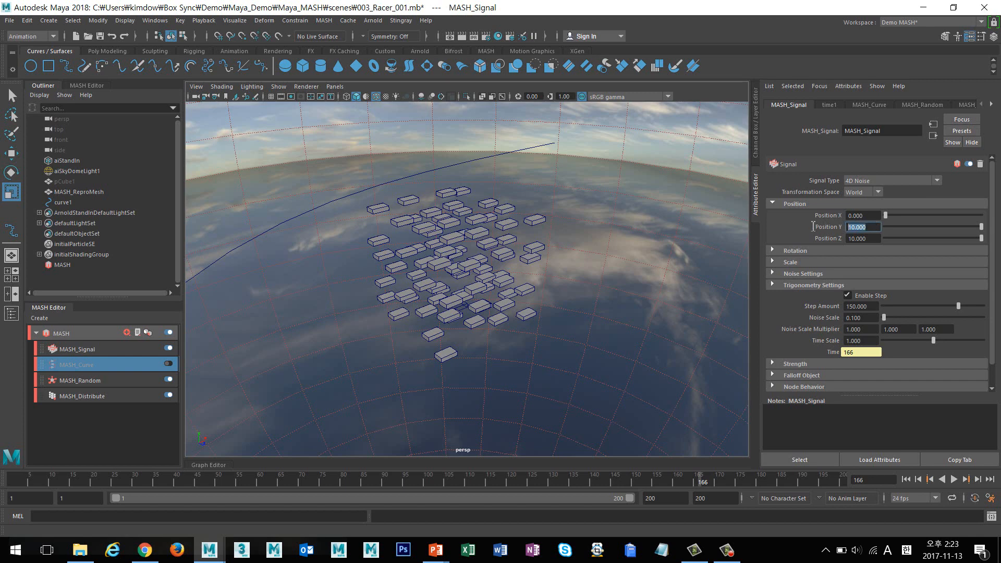
{"action": "type", "text": "1"}
{"action": "type", "text": "0"}
{"action": "key", "text": "Tab"}
{"action": "type", "text": "50"}
{"action": "key", "text": "Return"}
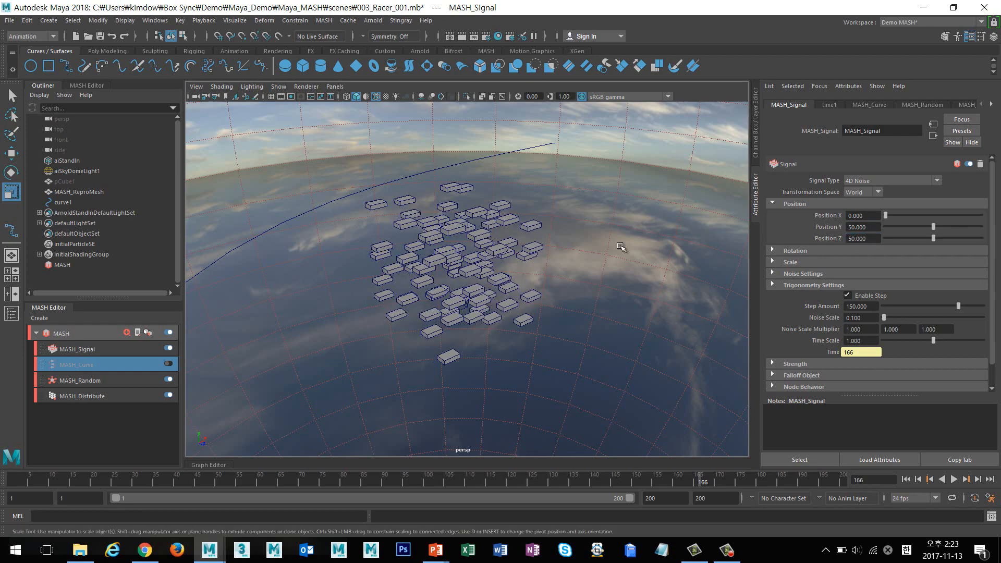
{"action": "left_click_drag", "start_coordinate": [441, 316], "coordinate": [499, 307], "text": "alt"}
{"action": "left_click", "coordinate": [953, 480]}
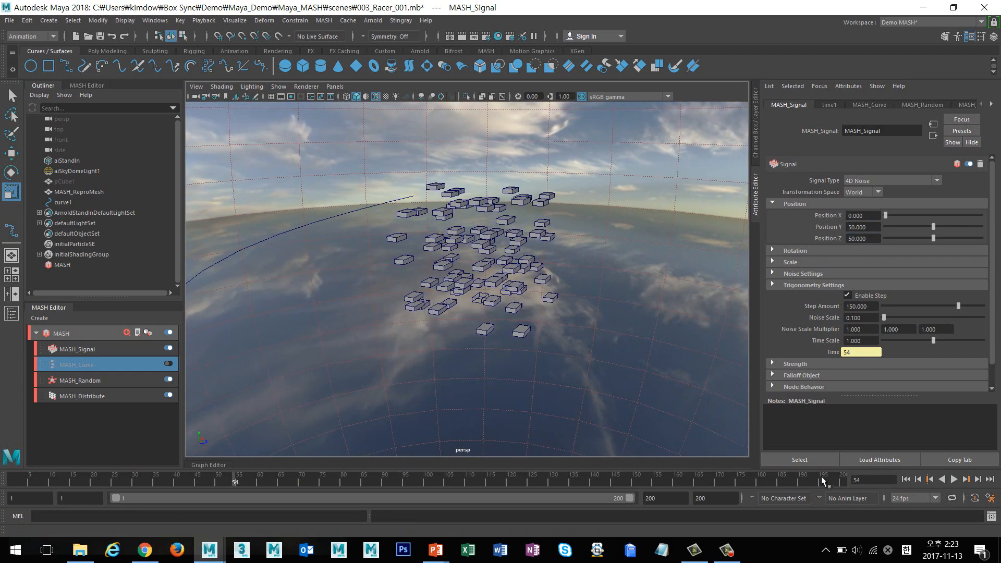
Extend the animation range's end to frame 2000 and play the Signal noise on the gathered cubes.
{"action": "type", "text": "2000"}
{"action": "key", "text": "Return"}
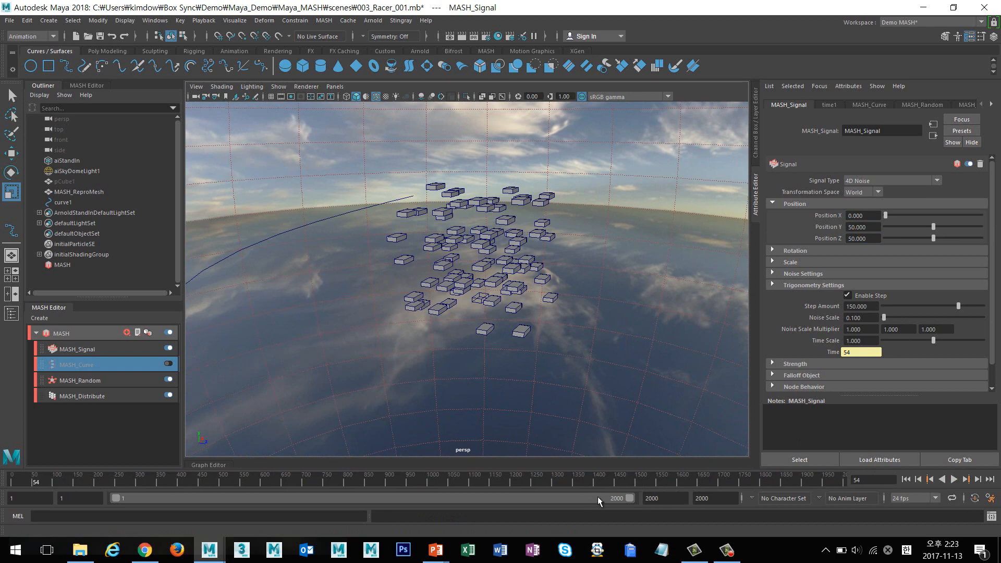
{"action": "left_click", "coordinate": [953, 480]}
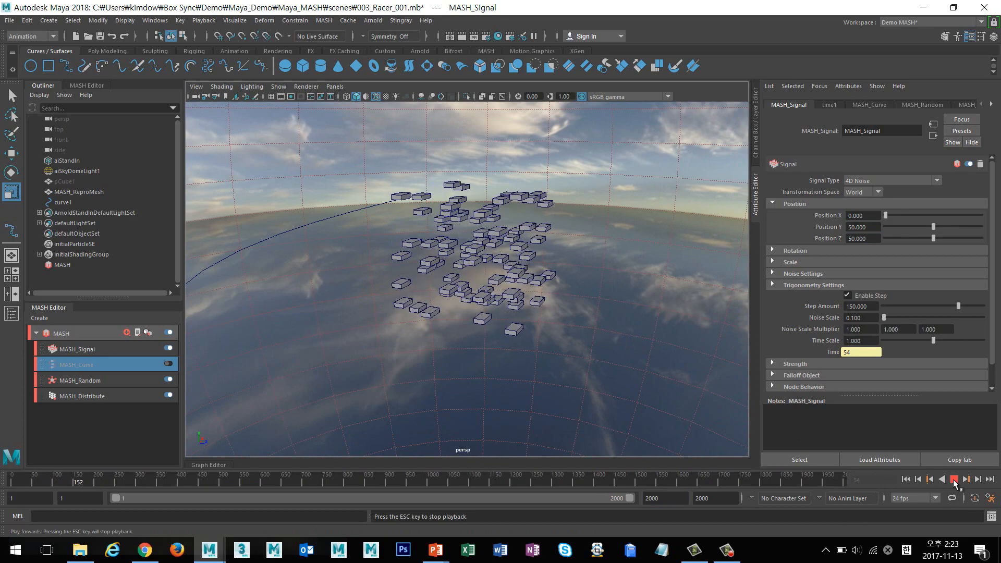
{"action": "left_click_drag", "start_coordinate": [600, 333], "coordinate": [505, 306], "text": "alt"}
{"action": "left_click", "coordinate": [953, 480]}
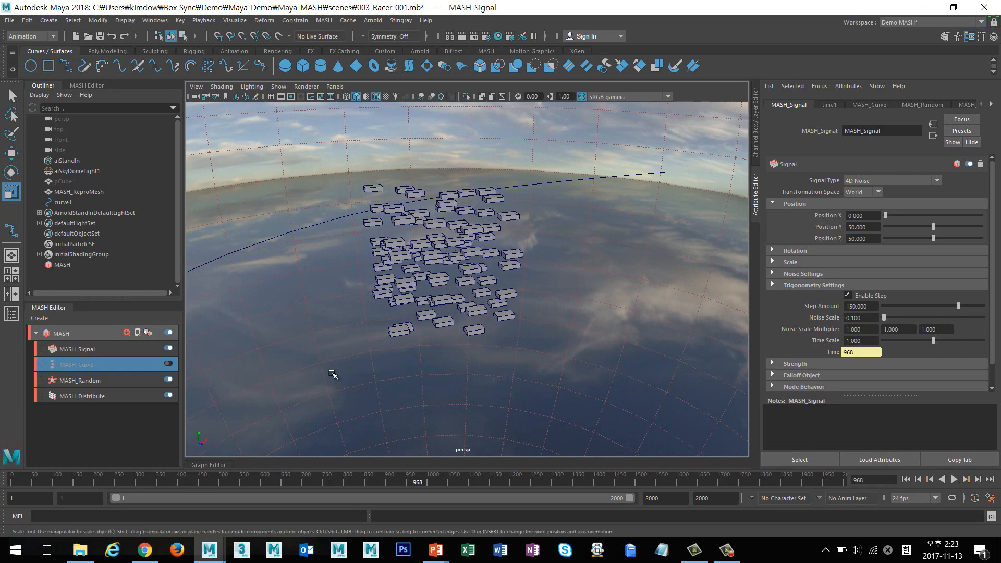
Re-enable the MASH Curve node and play the animation to check the cubes moving along the curve with noise.
{"action": "left_click", "coordinate": [169, 364]}
{"action": "right_click_drag", "start_coordinate": [487, 344], "coordinate": [574, 341], "text": "alt"}
{"action": "left_click_drag", "start_coordinate": [574, 341], "coordinate": [598, 326], "text": "alt"}
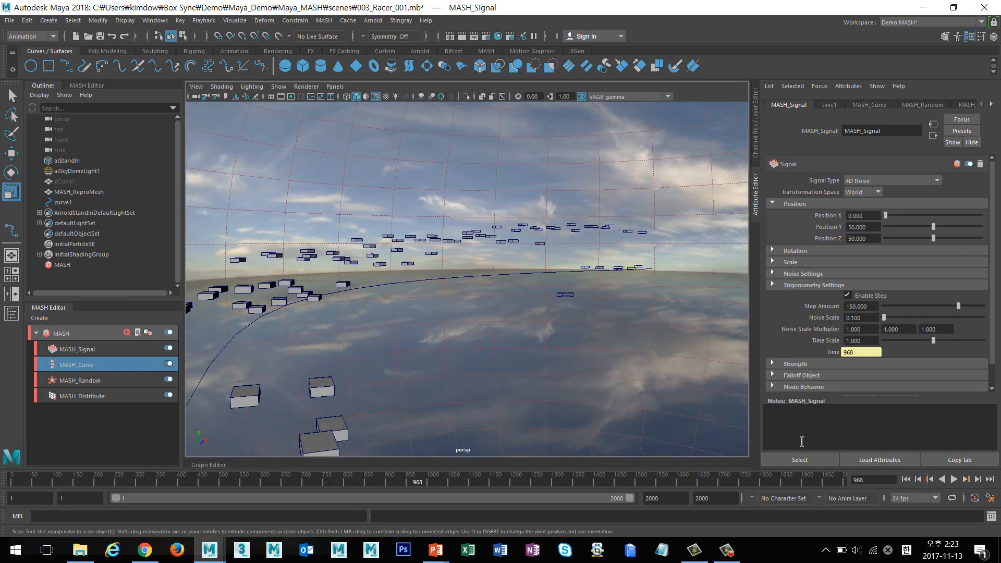
{"action": "left_click", "coordinate": [953, 479]}
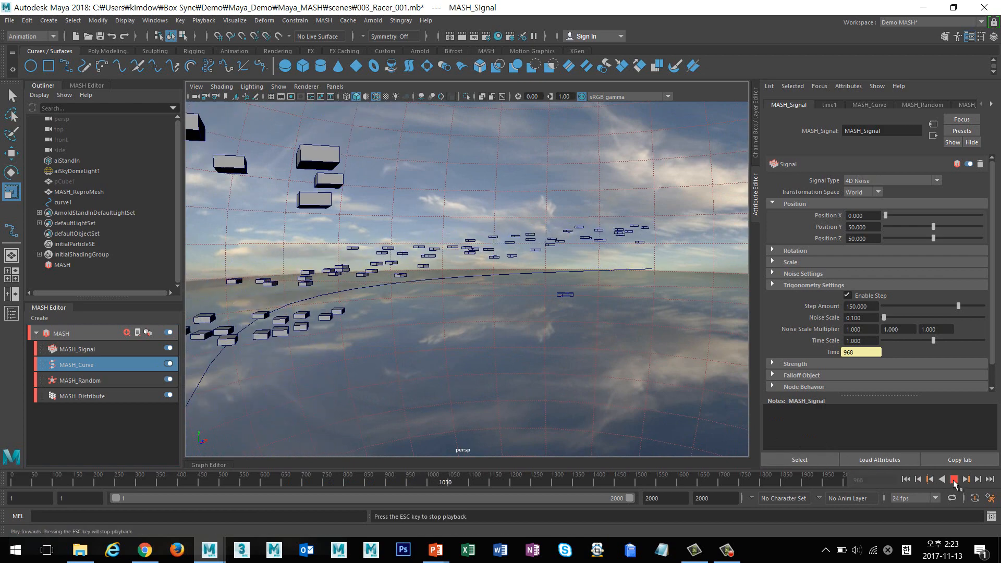
{"action": "mouse_move", "coordinate": [561, 351]}
{"action": "left_mouse_down", "text": "alt"}
{"action": "mouse_move", "coordinate": [568, 331]}
{"action": "mouse_move", "coordinate": [549, 336]}
{"action": "left_mouse_up", "text": "alt"}
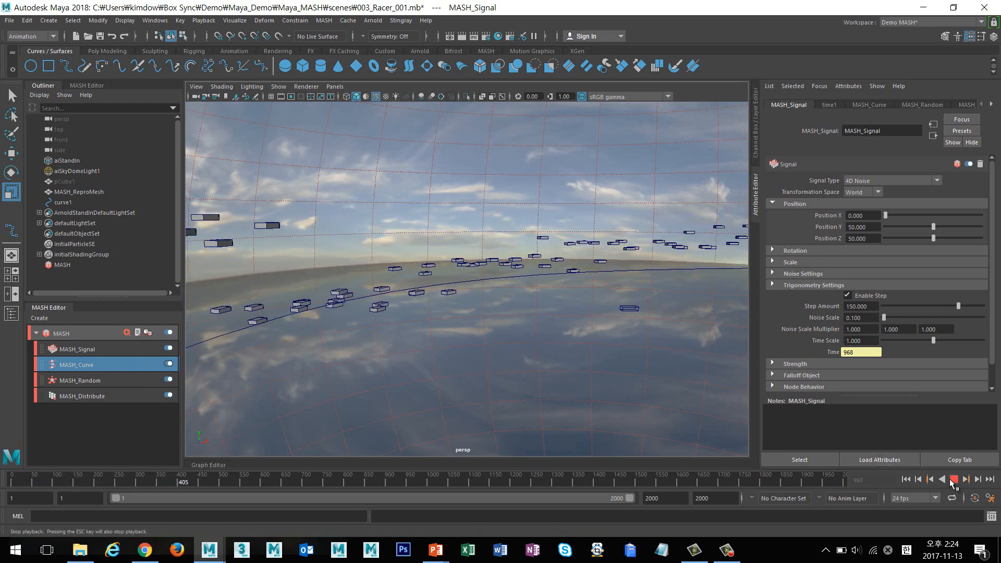
{"action": "left_click", "coordinate": [953, 479]}
Set the Signal node's Noise Scale to 0.01 and play the animation from the first frame.
{"action": "left_click", "coordinate": [133, 348]}
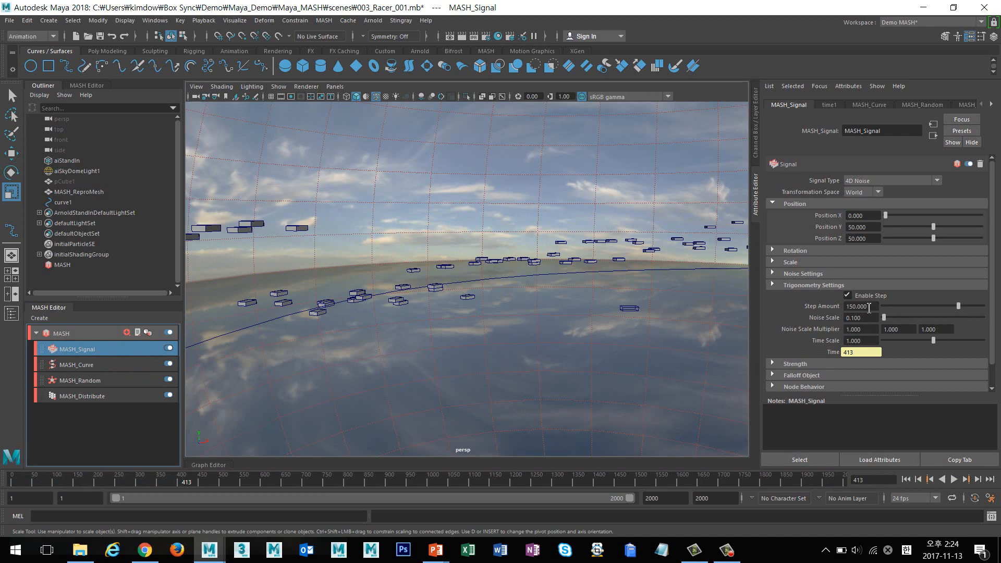
{"action": "left_click", "coordinate": [853, 318]}
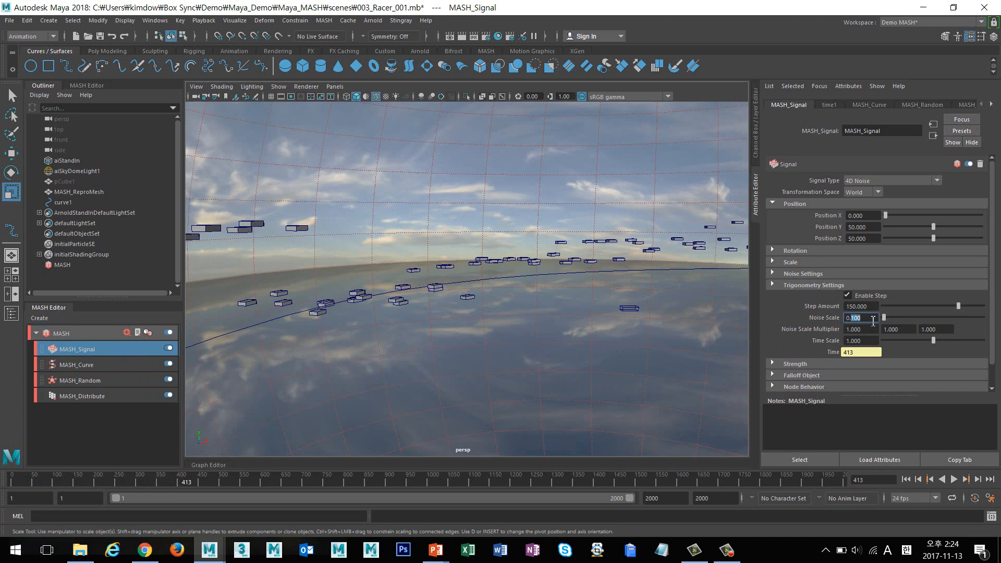
{"action": "key", "text": "Return"}
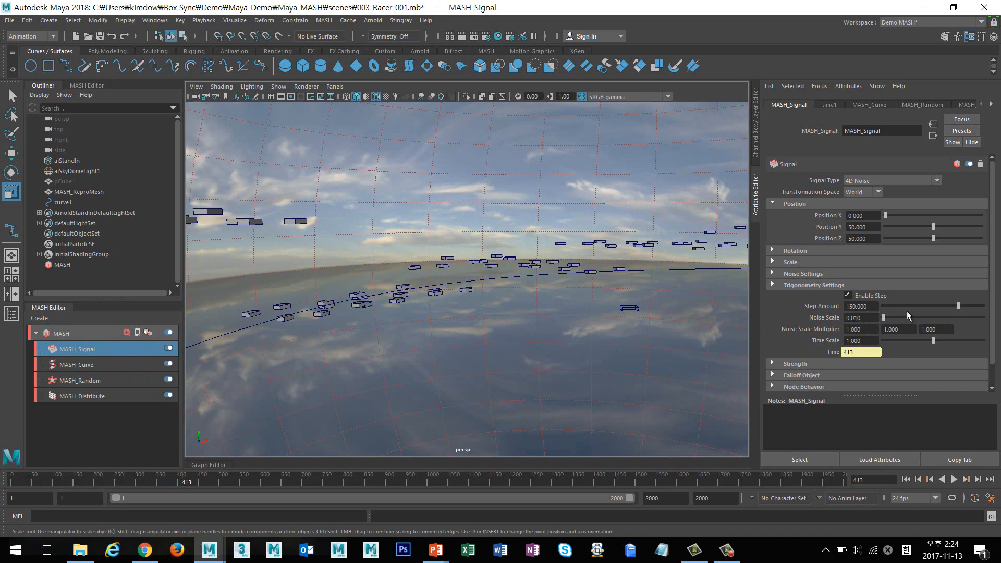
{"action": "left_click", "coordinate": [906, 479]}
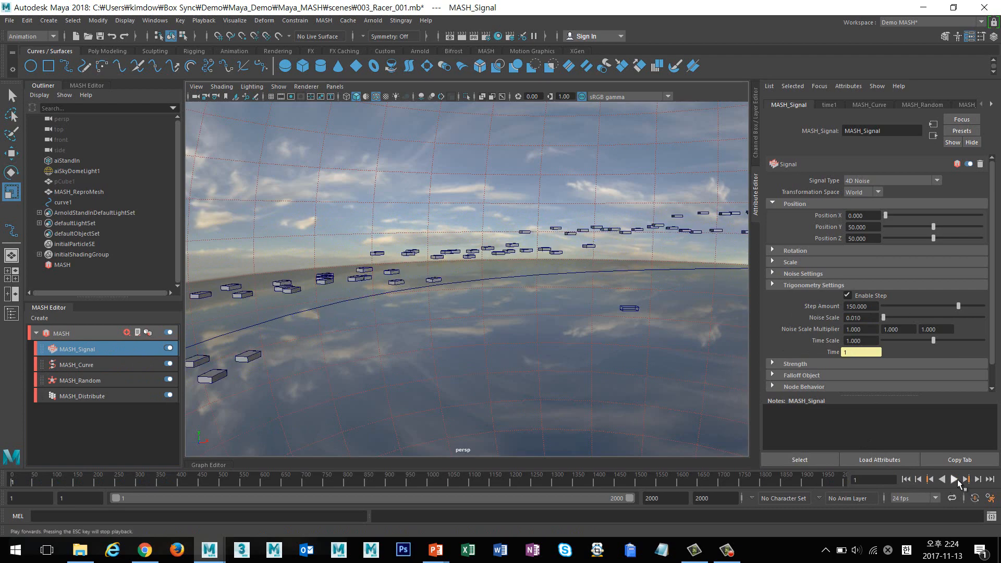
{"action": "left_click", "coordinate": [954, 479]}
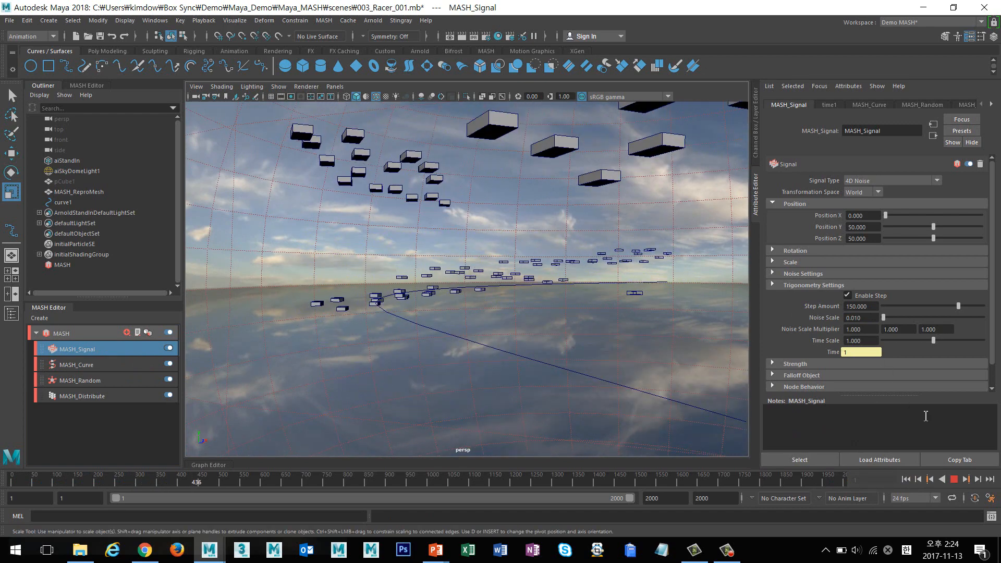
{"action": "left_click", "coordinate": [955, 479]}
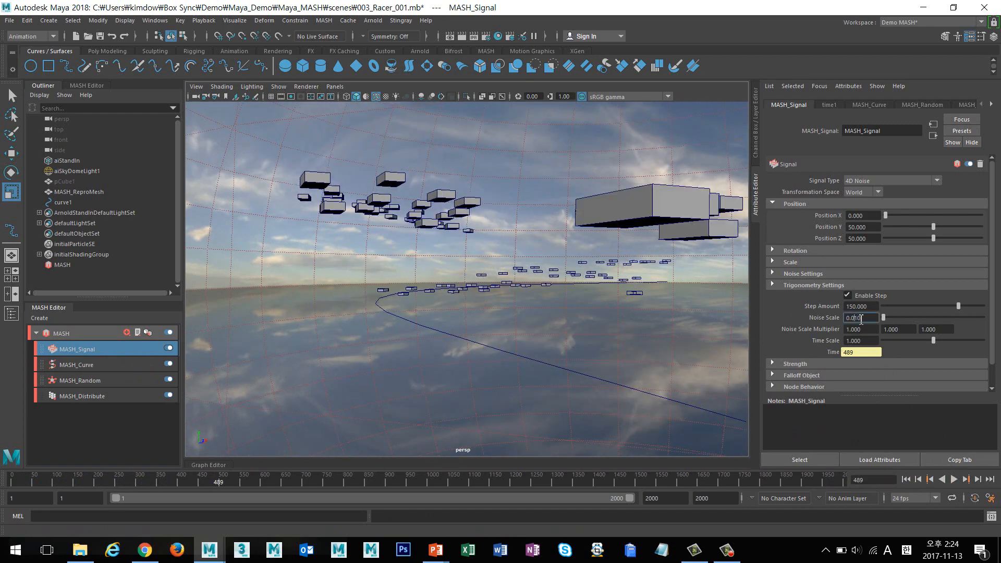
Set the Signal node's Noise Scale to 0.03 and replay the animation from the first frame.
{"action": "type", "text": "30"}
{"action": "key", "text": "Return"}
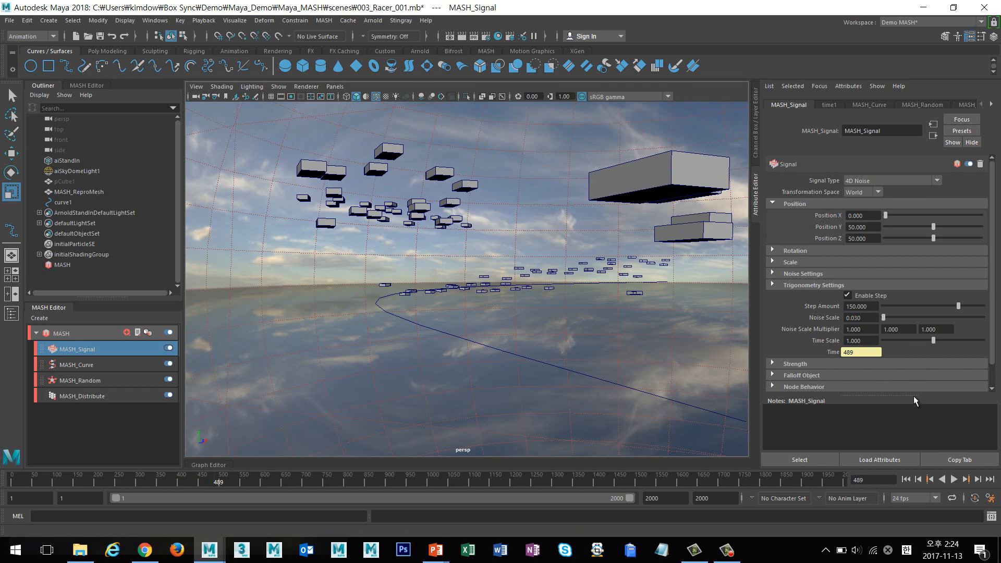
{"action": "left_click", "coordinate": [906, 479]}
{"action": "left_click", "coordinate": [954, 479]}
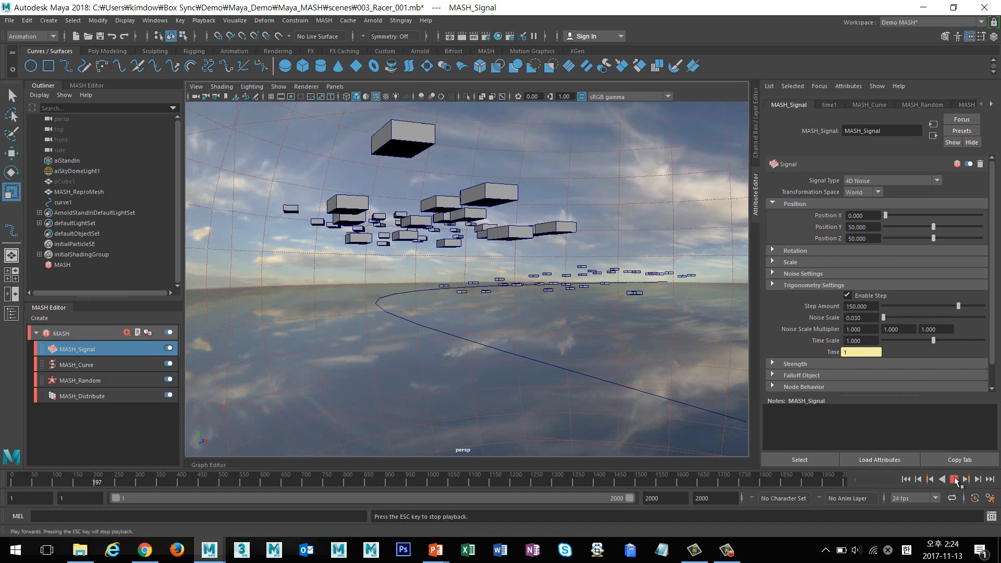
{"action": "left_click", "coordinate": [953, 479]}
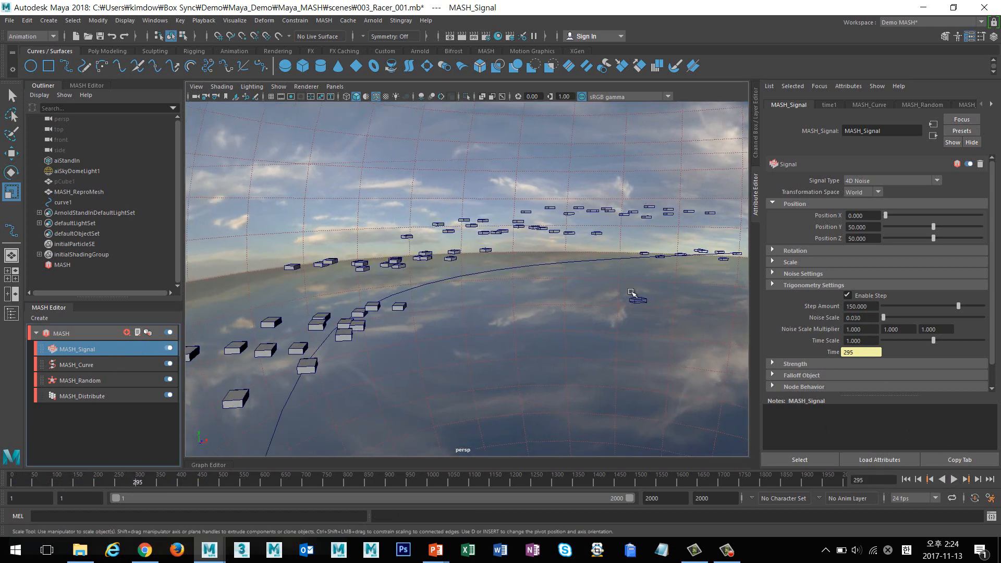
Set the Signal node's Position Z to 200 and play the animation while viewing the cubes along the curve.
{"action": "left_click_drag", "start_coordinate": [934, 240], "coordinate": [983, 240]}
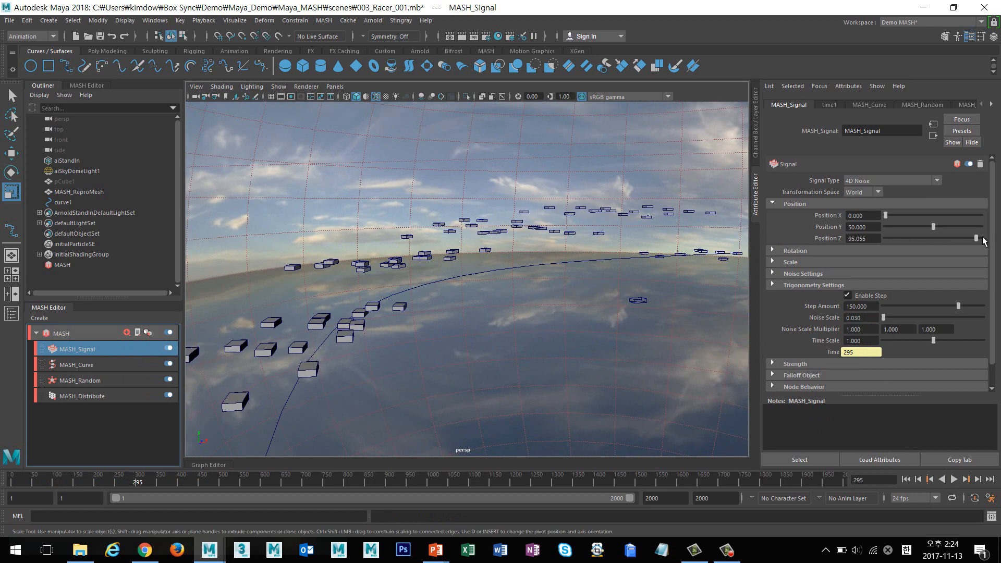
{"action": "left_click", "coordinate": [852, 241]}
{"action": "key", "text": "Return"}
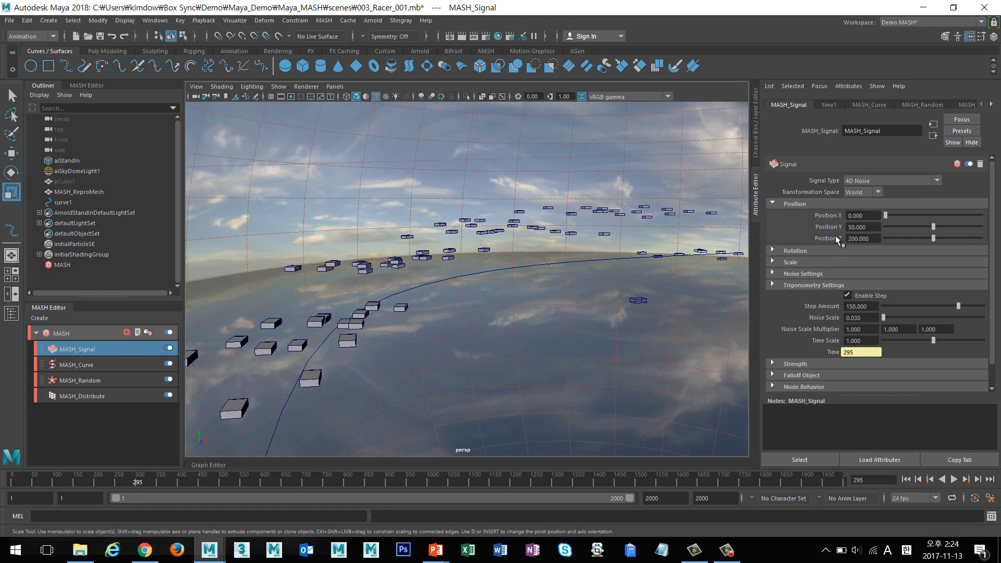
{"action": "left_click", "coordinate": [954, 479]}
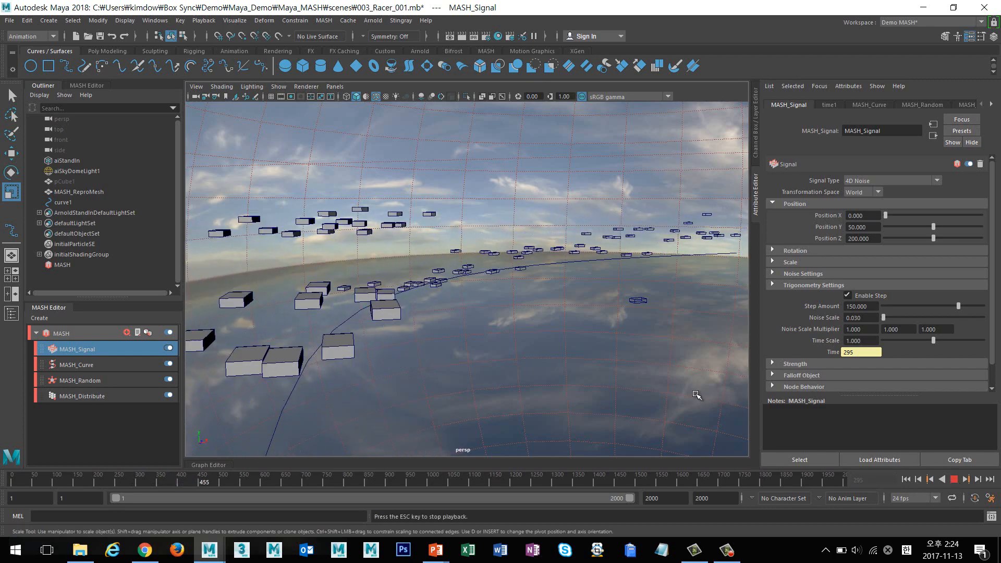
{"action": "left_click_drag", "start_coordinate": [557, 353], "coordinate": [632, 345], "text": "alt"}
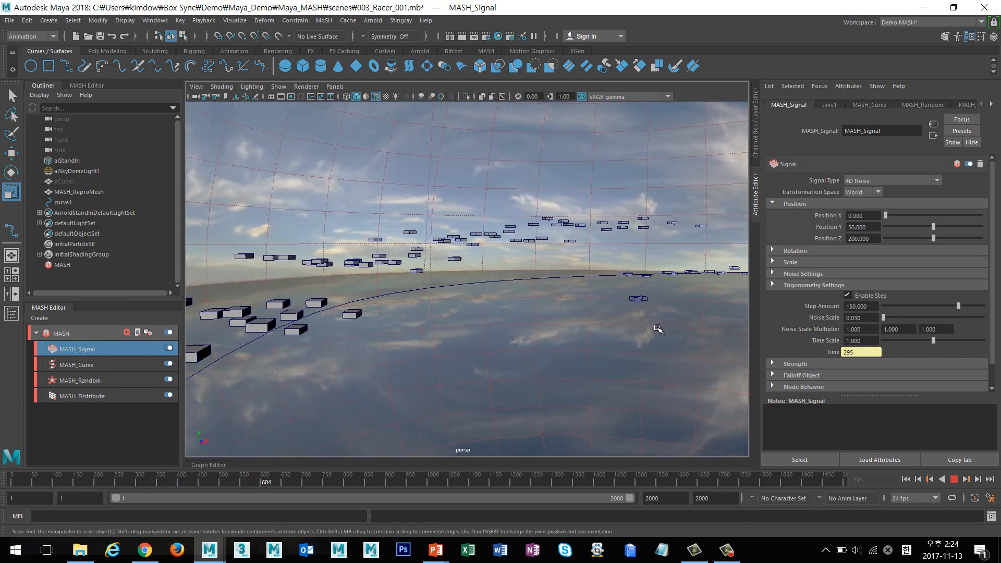
Raise the Signal node's Position Y to 100 during playback, check the cubes' motion, and stop the animation.
{"action": "left_click_drag", "start_coordinate": [926, 225], "coordinate": [983, 232]}
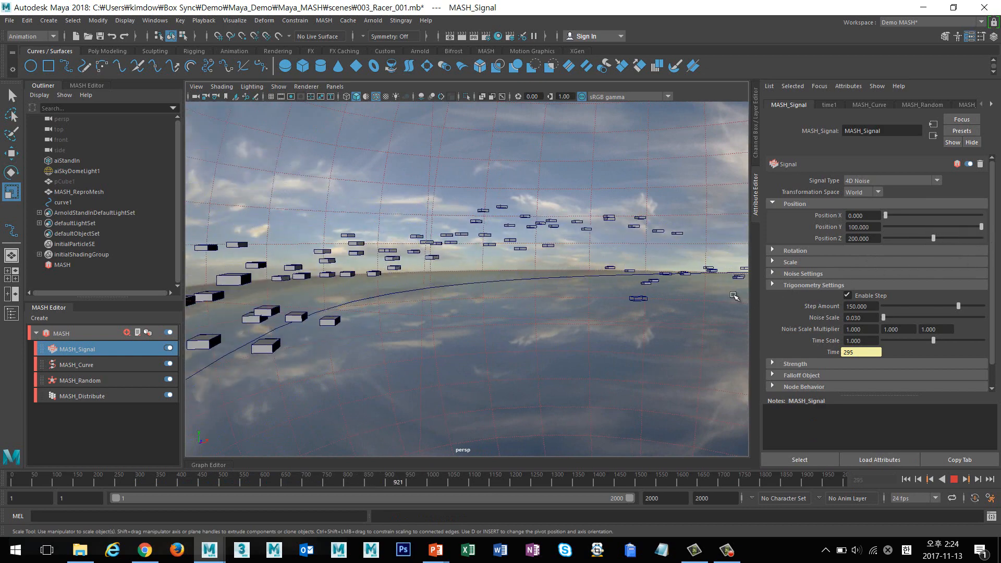
{"action": "mouse_move", "coordinate": [600, 332]}
{"action": "left_mouse_down", "text": "alt"}
{"action": "mouse_move", "coordinate": [614, 330]}
{"action": "mouse_move", "coordinate": [599, 349]}
{"action": "left_mouse_up", "text": "alt"}
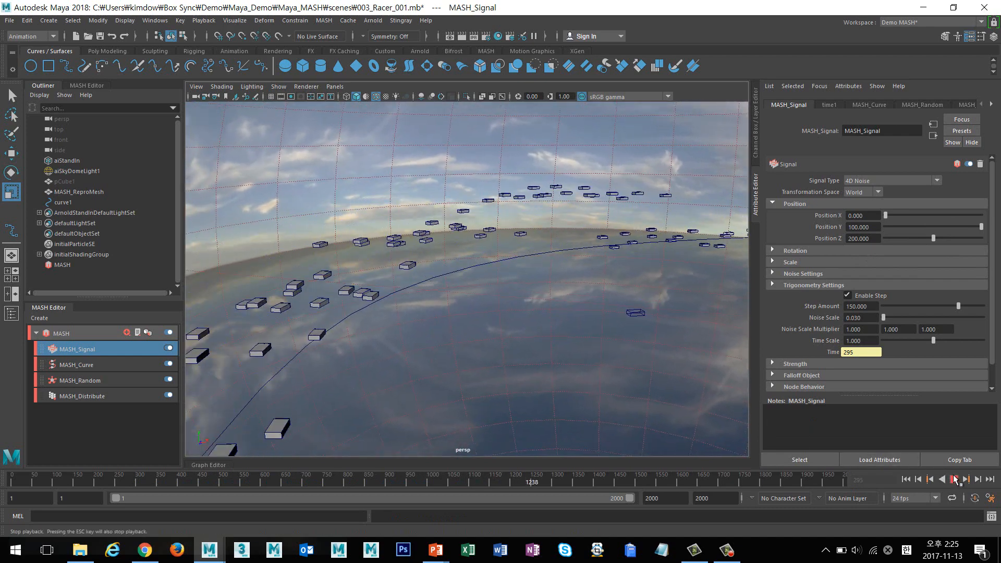
{"action": "key", "text": "Escape"}
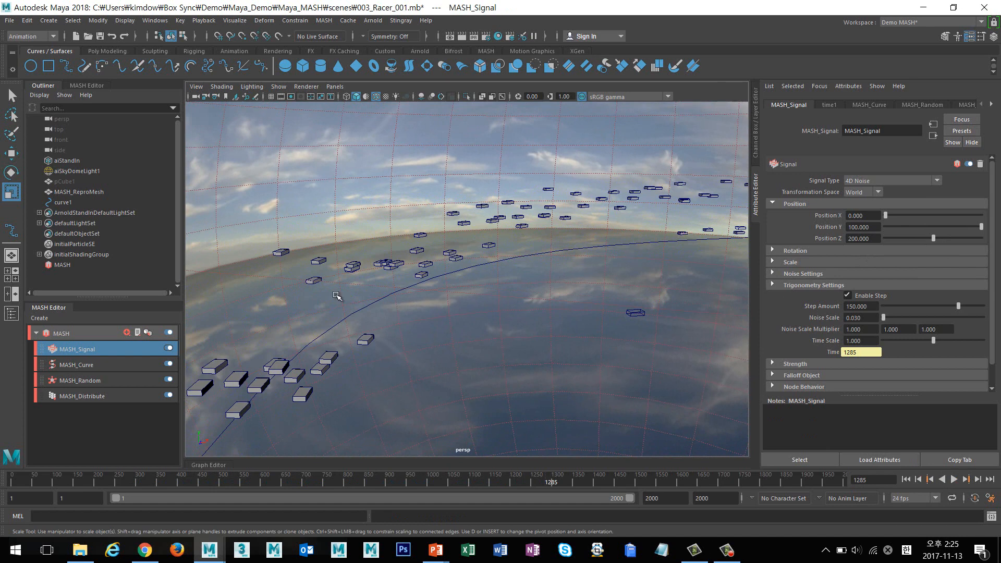
Add a Spring node to the MASH network and view the cubes along the curve from other angles.
{"action": "left_click", "coordinate": [127, 332]}
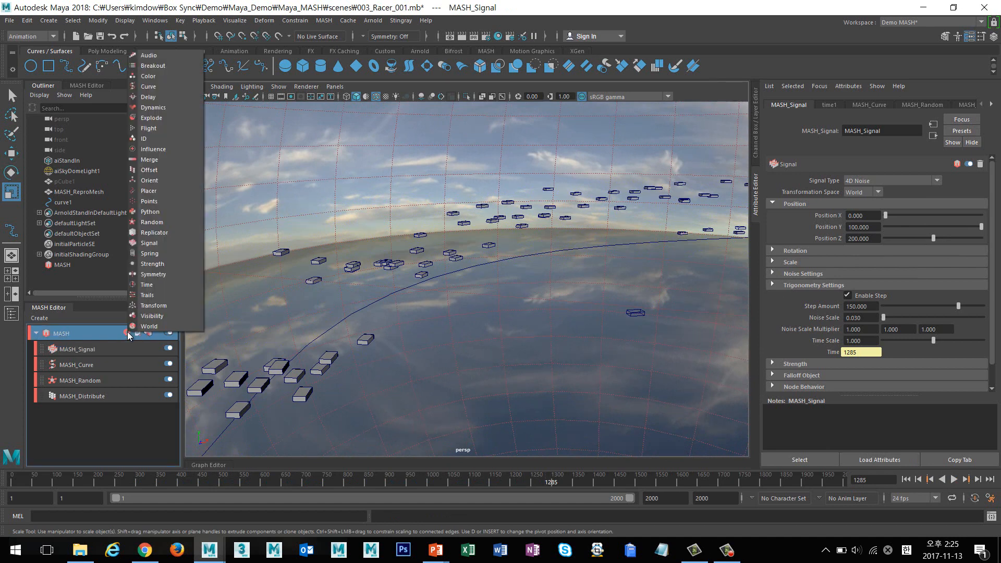
{"action": "left_click", "coordinate": [167, 254]}
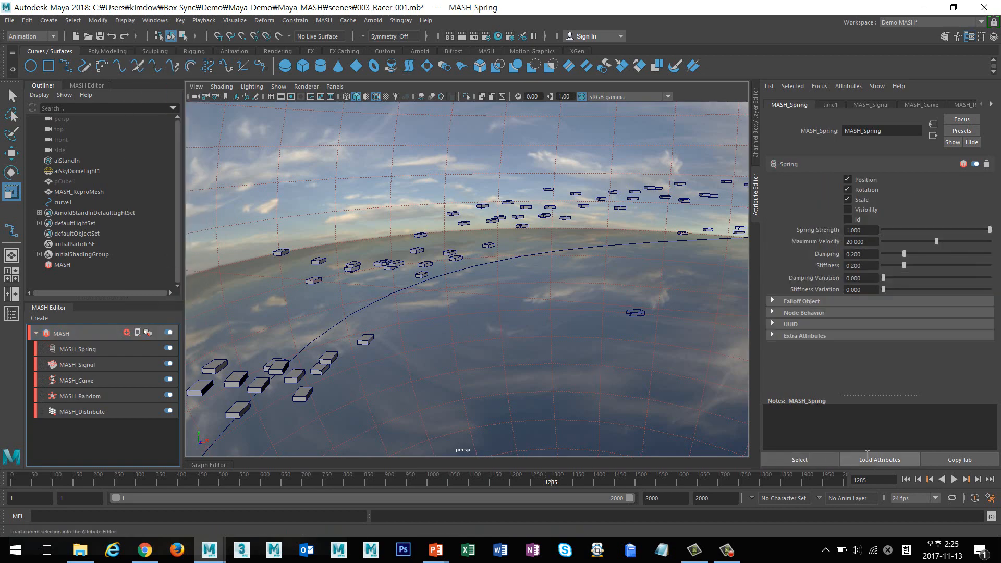
{"action": "left_click_drag", "start_coordinate": [539, 298], "coordinate": [537, 324], "text": "alt"}
{"action": "right_click_drag", "start_coordinate": [536, 324], "coordinate": [440, 306], "text": "alt"}
{"action": "left_click_drag", "start_coordinate": [440, 307], "coordinate": [552, 282], "text": "alt"}
{"action": "right_click_drag", "start_coordinate": [552, 283], "coordinate": [611, 331], "text": "alt"}
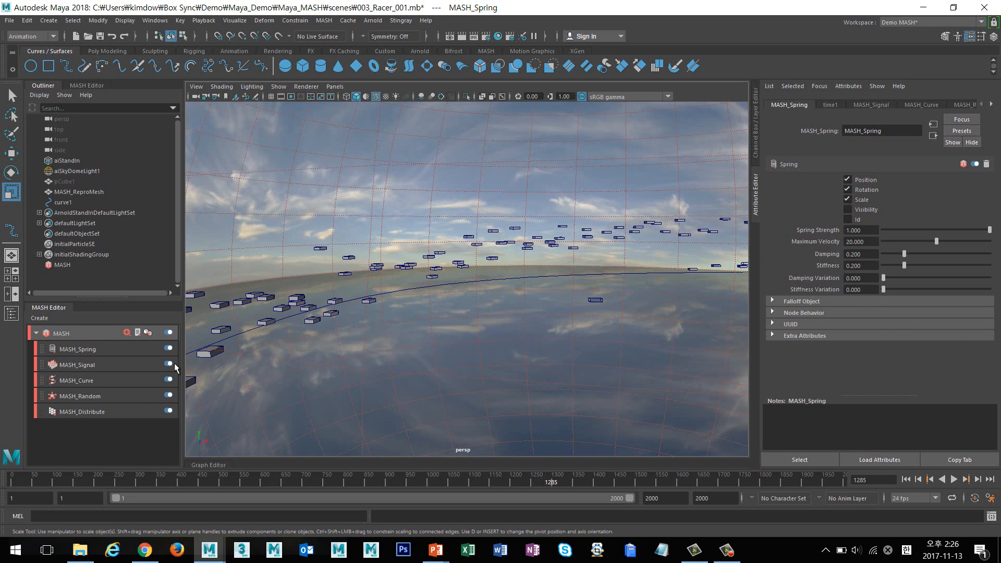
Add an Offset node to the MASH network.
{"action": "left_click", "coordinate": [124, 333]}
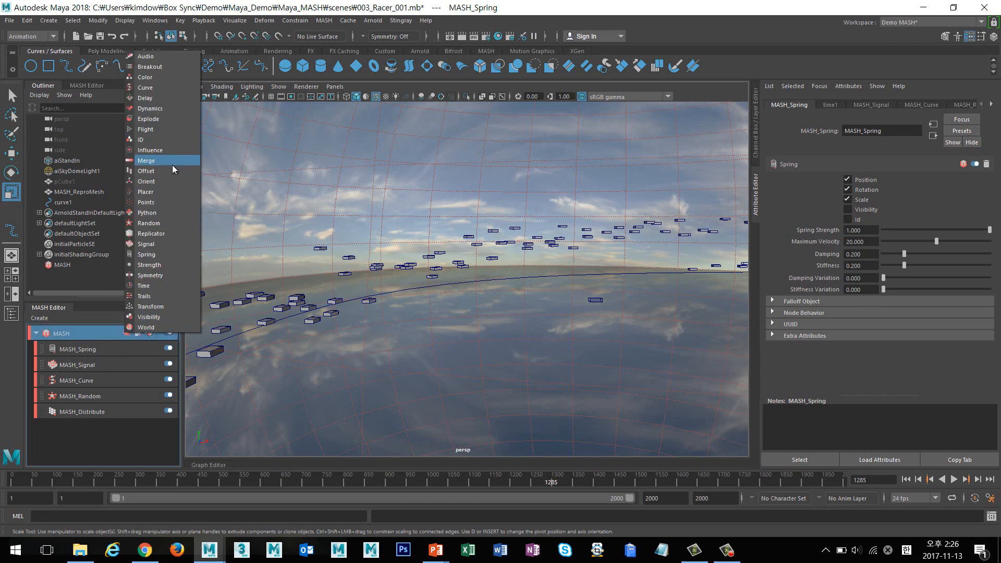
{"action": "left_click", "coordinate": [158, 171]}
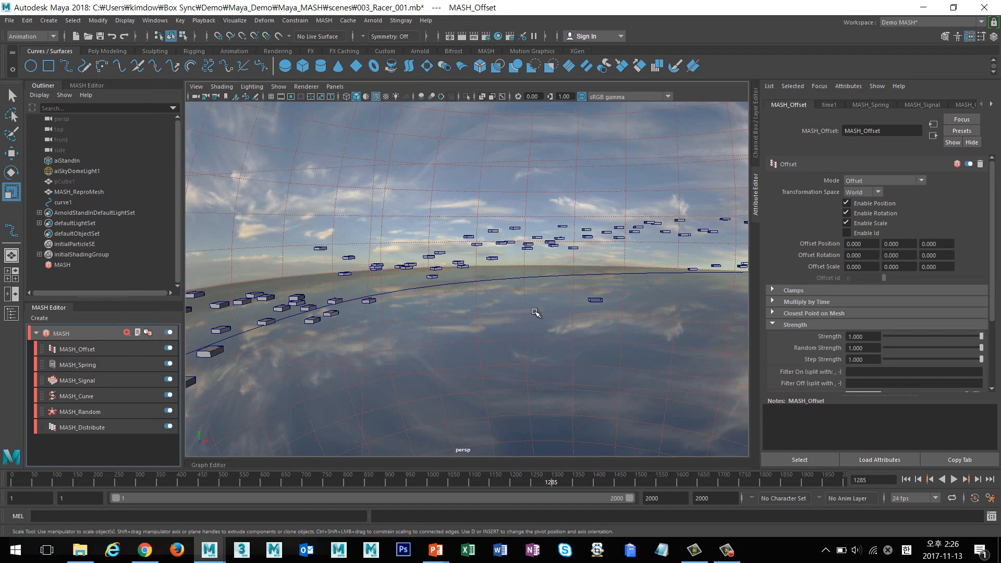
{"action": "key", "text": "super"}
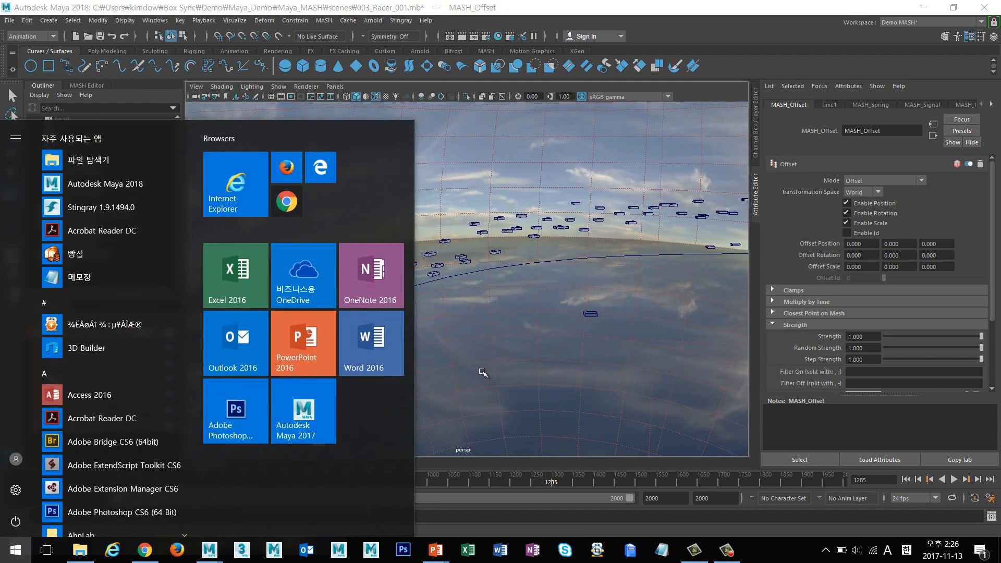
{"action": "left_click", "coordinate": [699, 95]}
Set the Offset node's Offset Rotation X to 30 and play the animation from a lower viewing angle.
{"action": "left_click", "coordinate": [871, 255]}
{"action": "left_click_drag", "start_coordinate": [880, 255], "coordinate": [827, 255]}
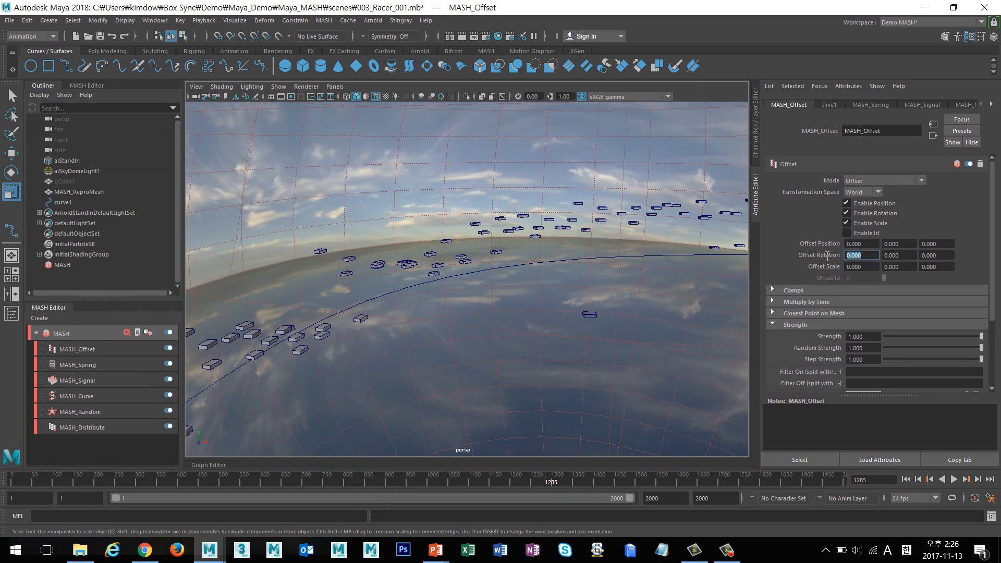
{"action": "key", "text": "Return"}
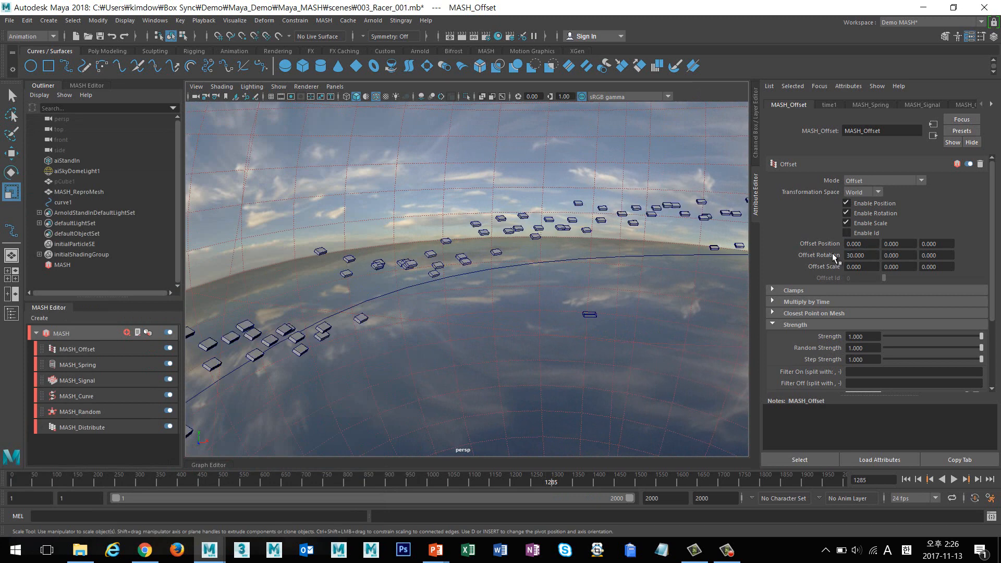
{"action": "left_click_drag", "start_coordinate": [536, 274], "coordinate": [697, 364], "text": "alt"}
{"action": "left_click", "coordinate": [955, 480]}
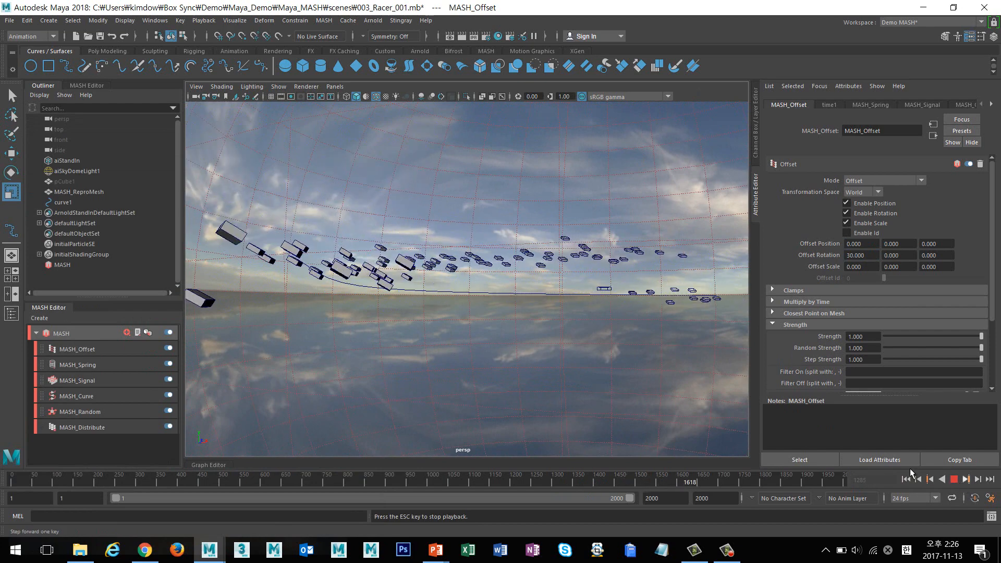
Stop the playback and create a falloff object for the Offset node.
{"action": "key", "text": "Escape"}
{"action": "left_click_drag", "start_coordinate": [677, 341], "coordinate": [643, 361], "text": "alt"}
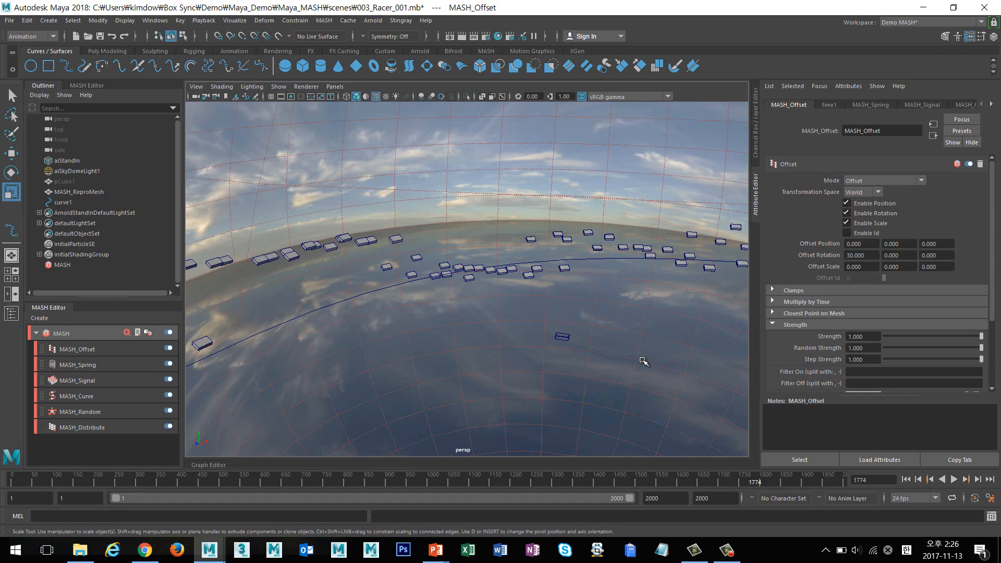
{"action": "left_click_drag", "start_coordinate": [615, 352], "coordinate": [598, 344], "text": "alt"}
{"action": "scroll", "coordinate": [789, 365], "scroll_direction": "down", "scroll_amount": 3}
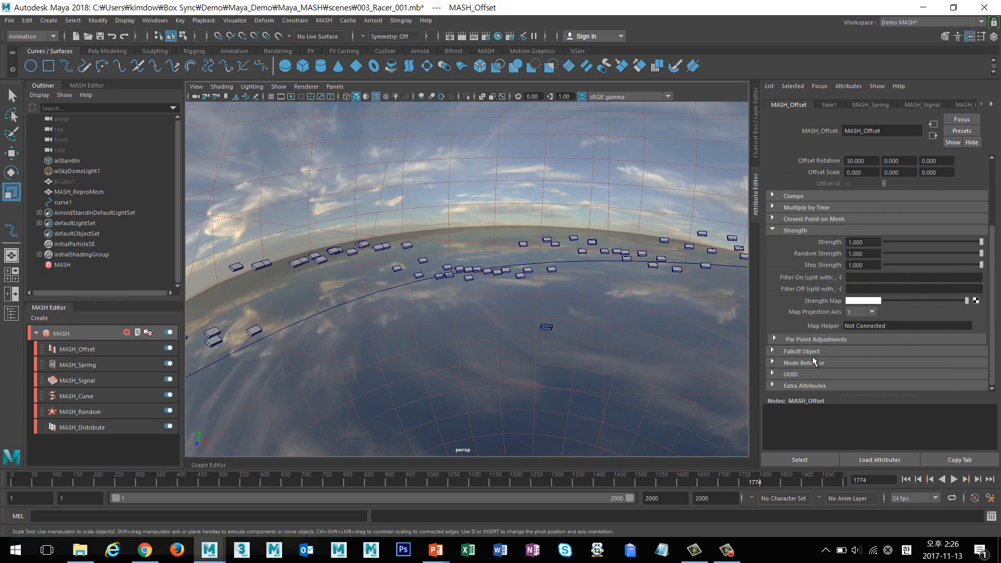
{"action": "left_click", "coordinate": [809, 350]}
{"action": "scroll", "coordinate": [820, 345], "scroll_direction": "down", "scroll_amount": 3}
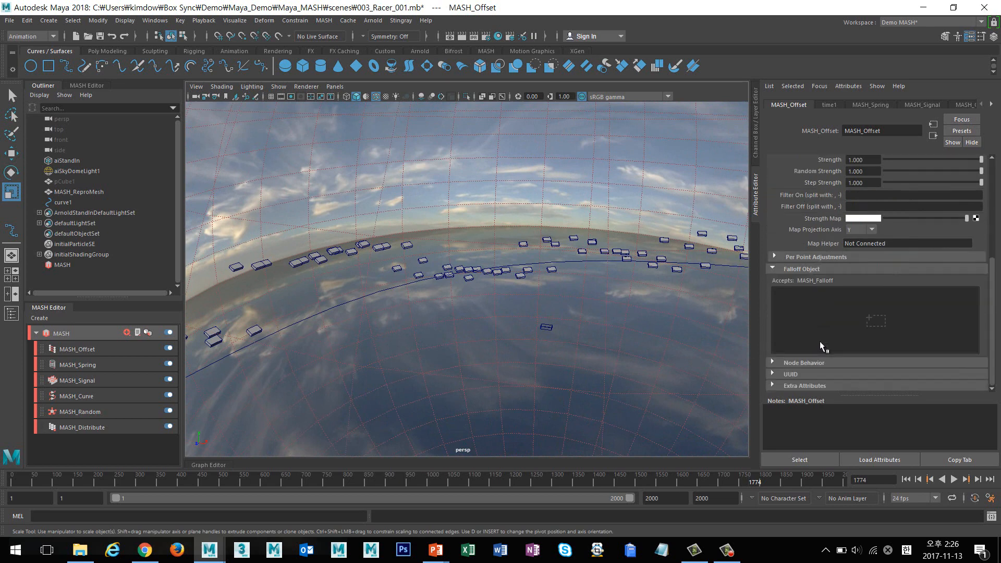
{"action": "right_click", "coordinate": [830, 306]}
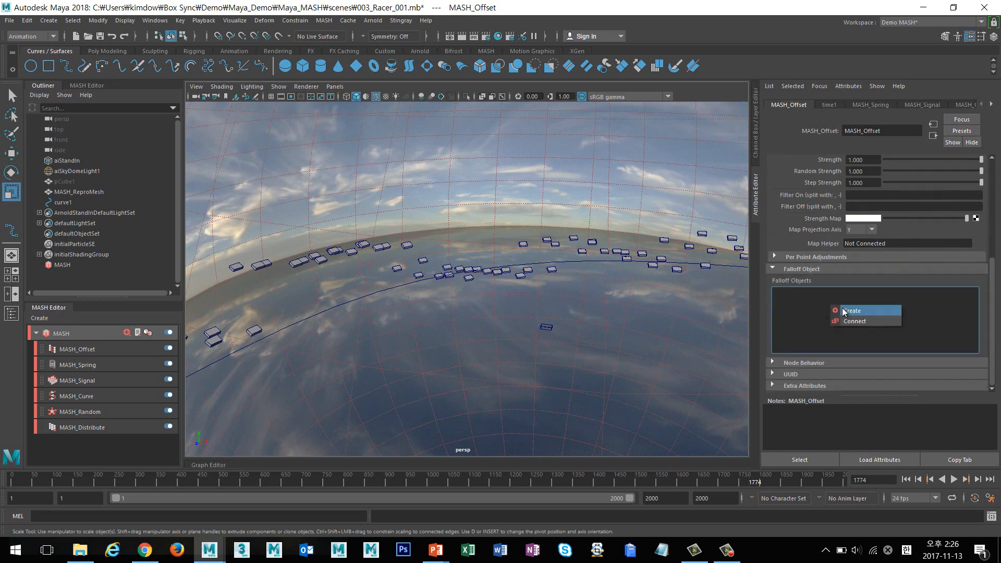
{"action": "left_click", "coordinate": [864, 312]}
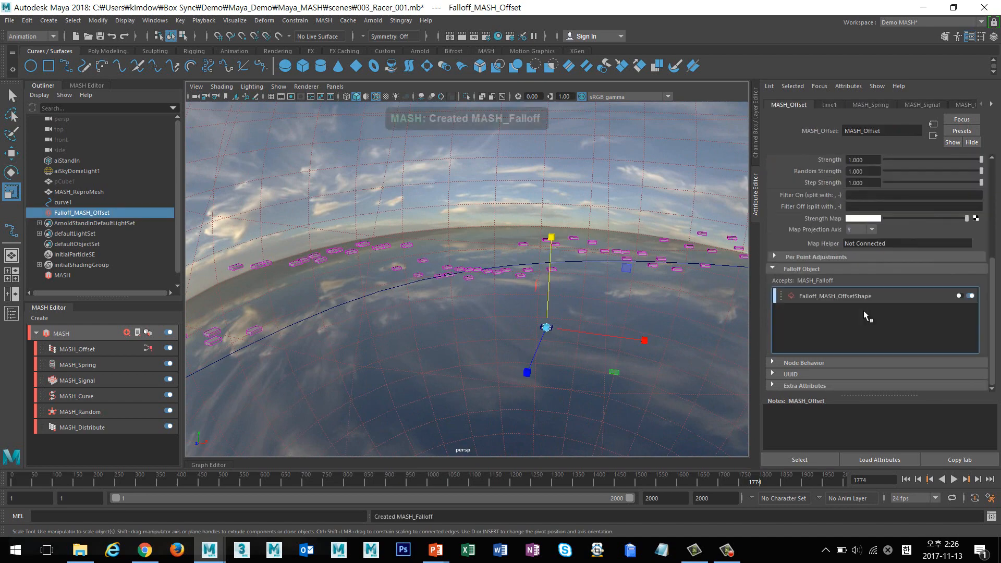
{"action": "mouse_move", "coordinate": [572, 277]}
{"action": "left_mouse_down", "text": "alt"}
{"action": "mouse_move", "coordinate": [581, 293]}
{"action": "mouse_move", "coordinate": [586, 287]}
{"action": "left_mouse_up", "text": "alt"}
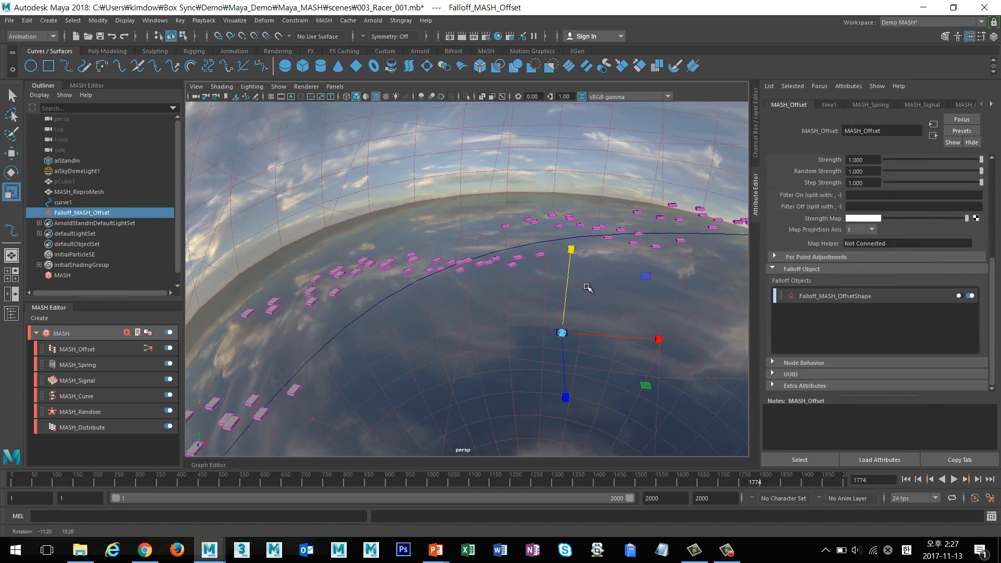
Select the Offset node's falloff and scale it up freehand to about 70 in X, 58 in Y and 96 in Z.
{"action": "left_click", "coordinate": [564, 335]}
{"action": "left_click", "coordinate": [129, 213]}
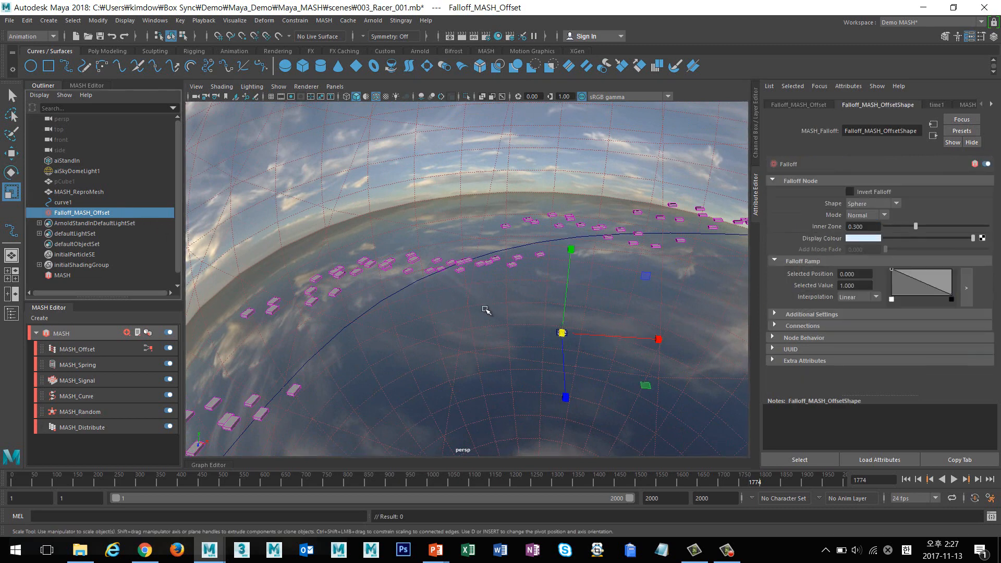
{"action": "key", "text": "w"}
{"action": "key", "text": "r"}
{"action": "left_click", "coordinate": [562, 334]}
{"action": "left_click", "coordinate": [108, 204]}
{"action": "left_click", "coordinate": [109, 214]}
{"action": "key", "text": "r"}
{"action": "left_click", "coordinate": [562, 335]}
{"action": "left_click_drag", "start_coordinate": [660, 340], "coordinate": [825, 327]}
{"action": "left_click_drag", "start_coordinate": [568, 398], "coordinate": [570, 466]}
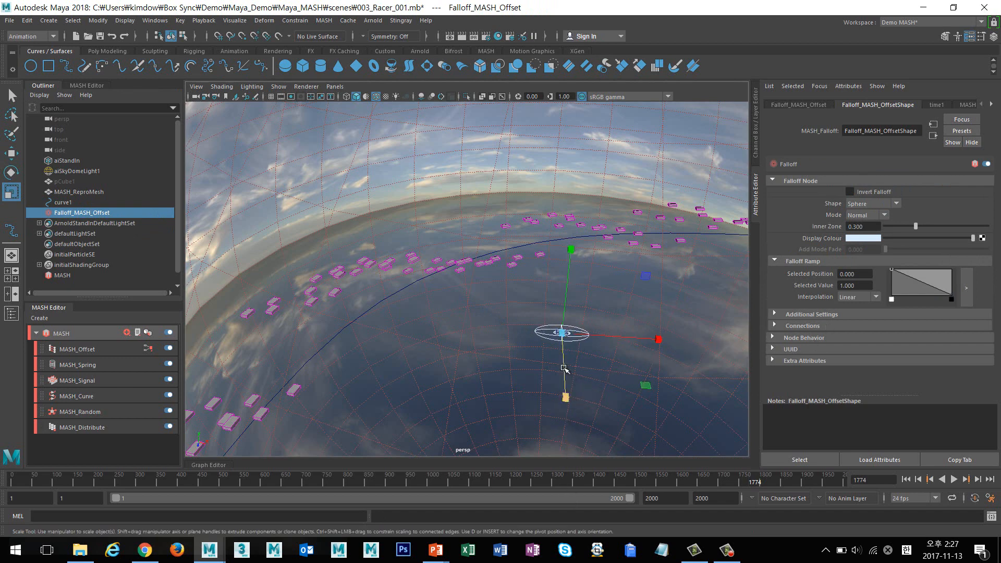
{"action": "left_click_drag", "start_coordinate": [599, 347], "coordinate": [600, 326], "text": "alt"}
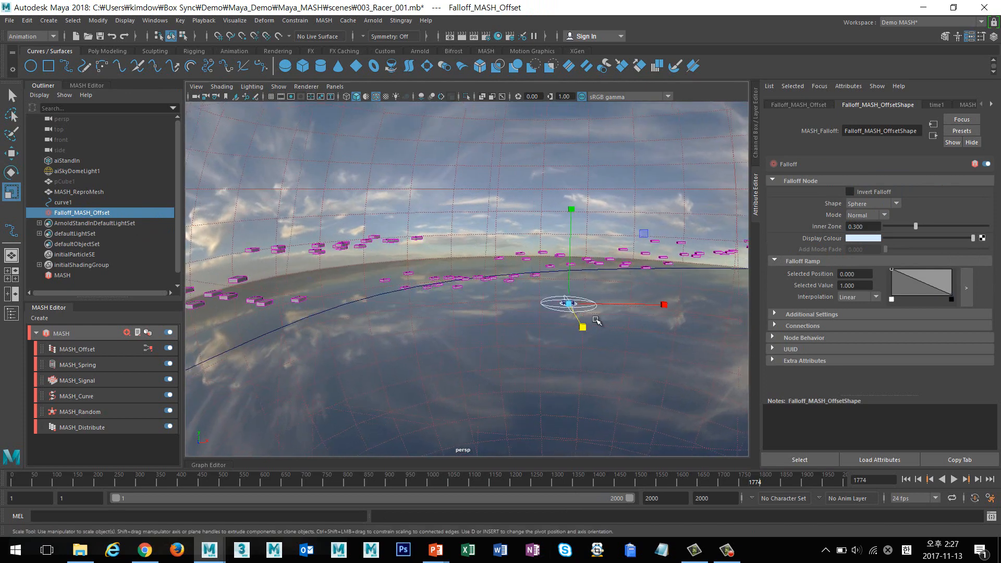
{"action": "key", "text": "super"}
{"action": "left_click_drag", "start_coordinate": [574, 214], "coordinate": [577, 109]}
{"action": "left_click_drag", "start_coordinate": [571, 279], "coordinate": [597, 159]}
{"action": "left_click", "coordinate": [569, 303]}
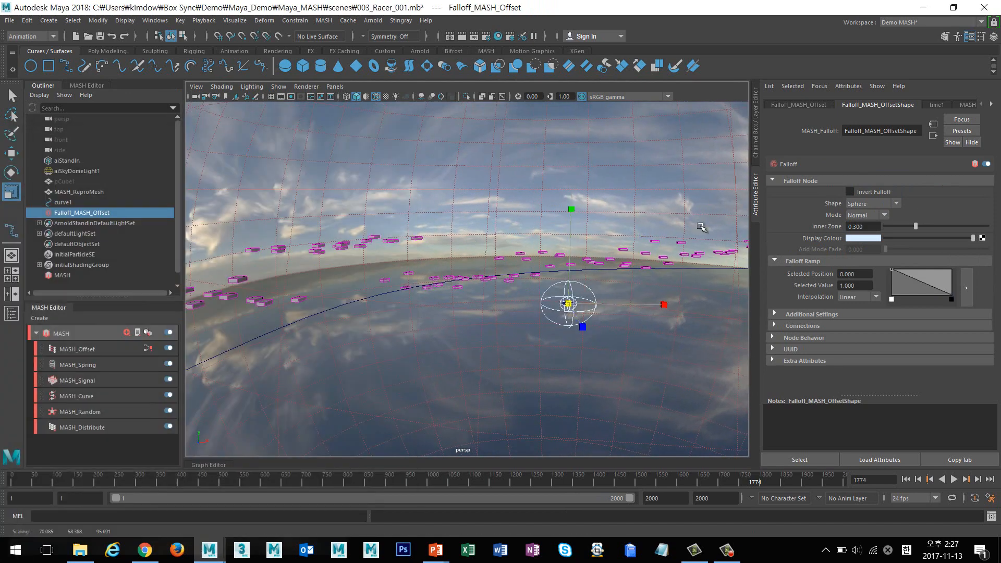
Set the falloff's Scale X, Y and Z to 300.
{"action": "left_click", "coordinate": [755, 151]}
{"action": "left_click_drag", "start_coordinate": [971, 166], "coordinate": [977, 183]}
{"action": "left_click", "coordinate": [977, 183]}
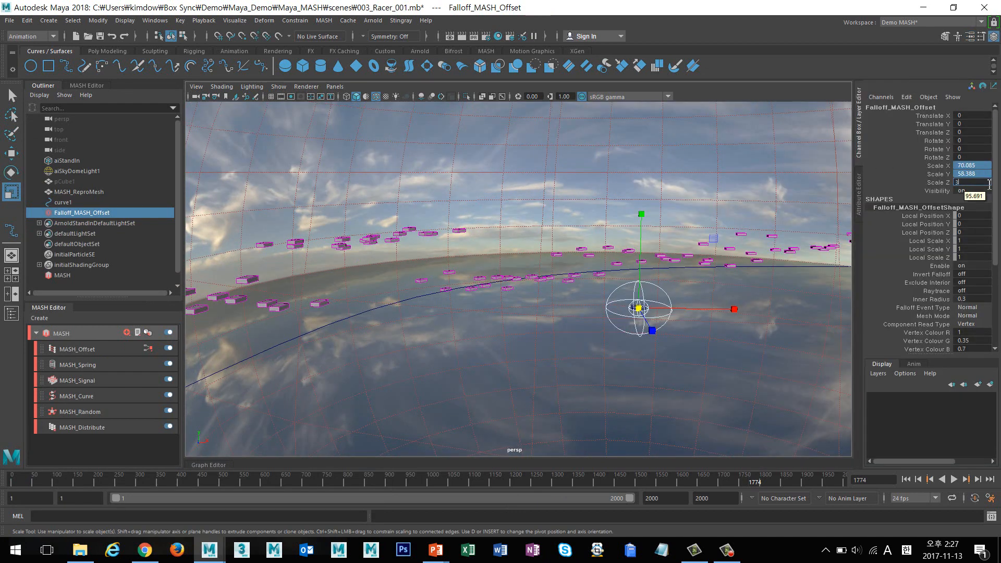
{"action": "key", "text": "Return"}
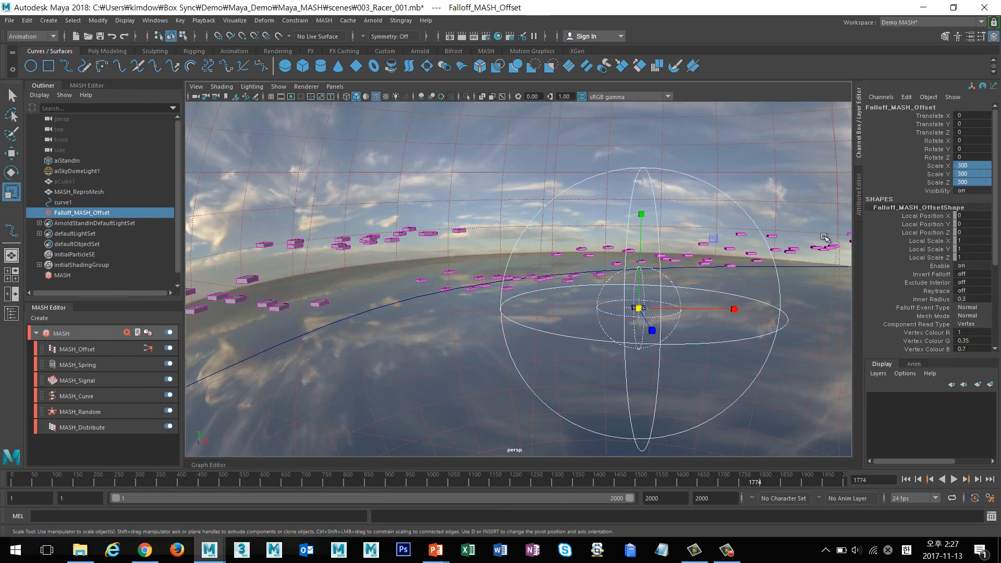
Move the falloff onto the curve among the cubes, to about -264 in X and -354 in Z.
{"action": "left_click_drag", "start_coordinate": [665, 284], "coordinate": [625, 435], "text": "alt"}
{"action": "key", "text": "e"}
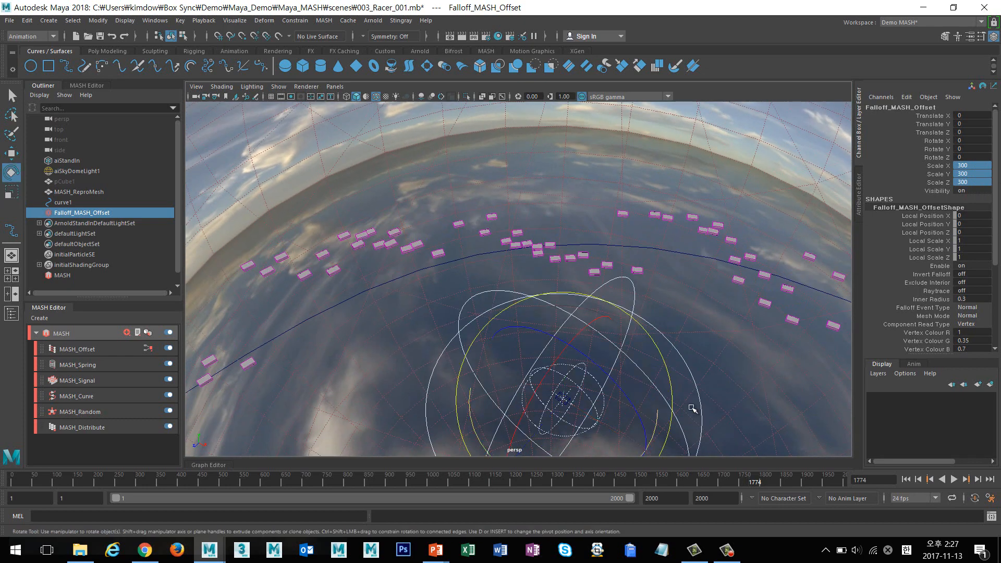
{"action": "key", "text": "super"}
{"action": "left_click", "coordinate": [729, 87]}
{"action": "key", "text": "w"}
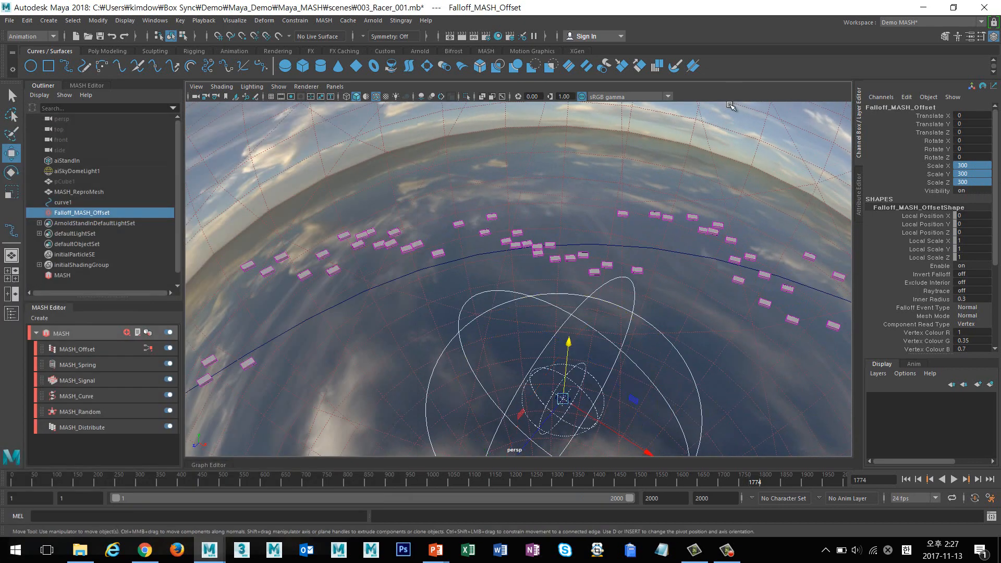
{"action": "left_click_drag", "start_coordinate": [699, 273], "coordinate": [633, 409], "text": "alt"}
{"action": "left_click_drag", "start_coordinate": [599, 440], "coordinate": [570, 306]}
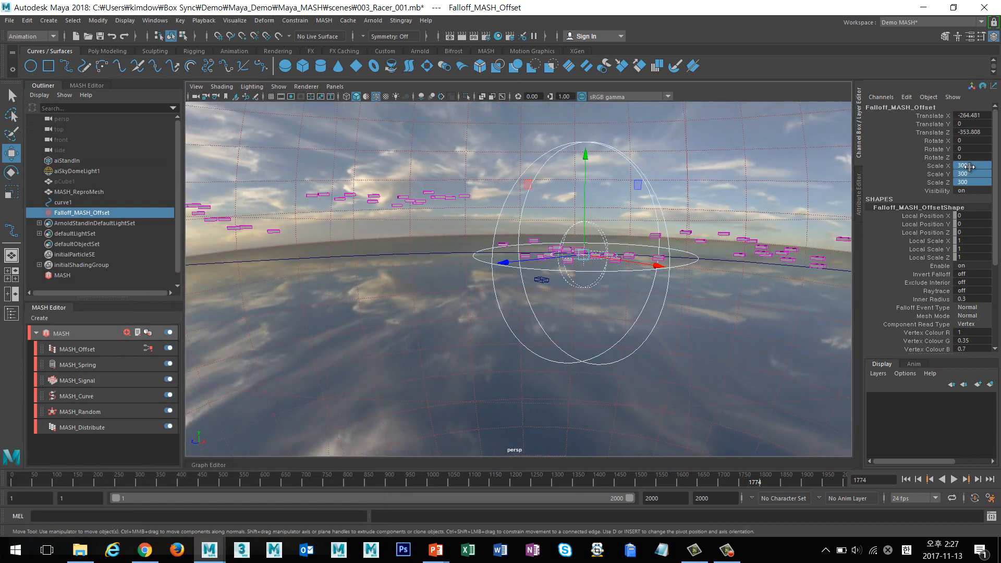
Set the falloff's Scale X, Y and Z to 600 and check its coverage of the cubes.
{"action": "double_click", "coordinate": [970, 182]}
{"action": "type", "text": "600"}
{"action": "key", "text": "Return"}
{"action": "left_click_drag", "start_coordinate": [602, 292], "coordinate": [548, 286], "text": "alt"}
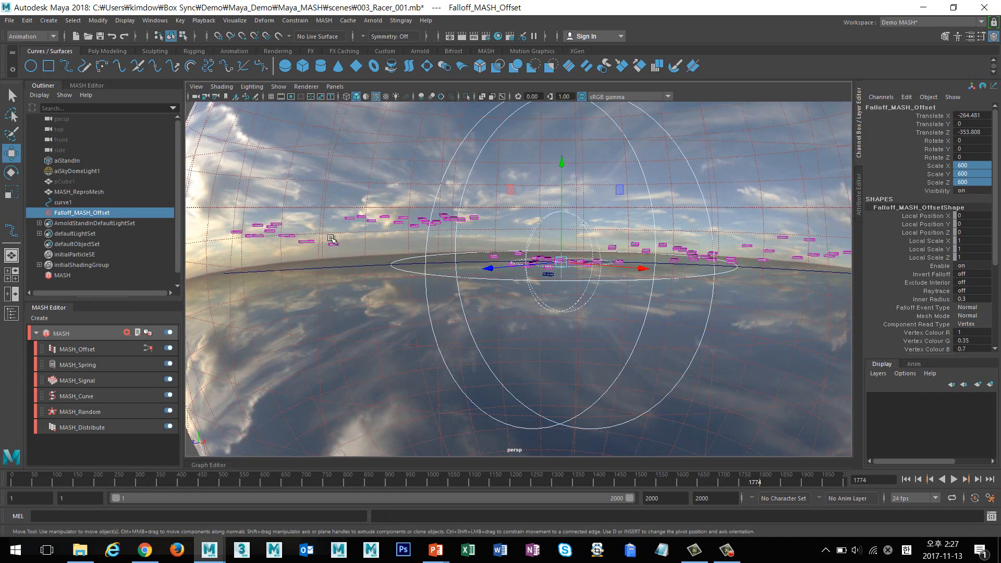
{"action": "left_click_drag", "start_coordinate": [458, 224], "coordinate": [493, 274], "text": "alt"}
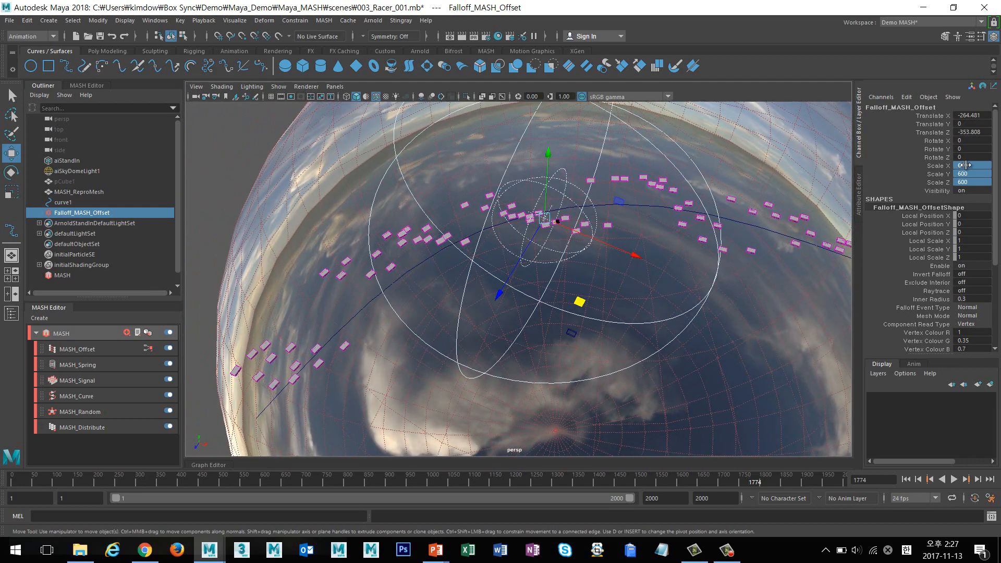
Enlarge the falloff uniformly beyond a scale of 600 and look at the cubes inside it up close.
{"action": "double_click", "coordinate": [971, 182]}
{"action": "type", "text": "8"}
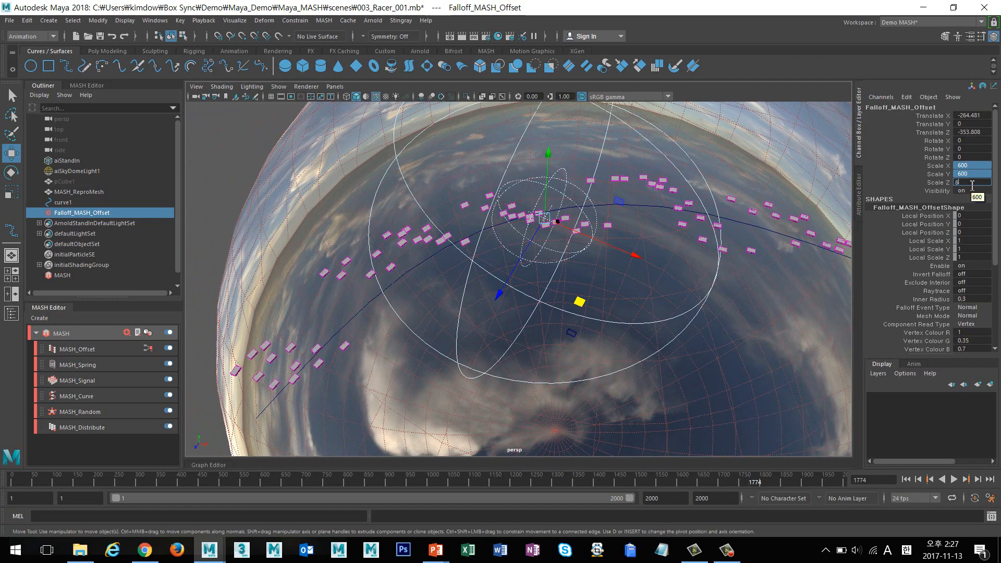
{"action": "key", "text": "Return"}
{"action": "left_click_drag", "start_coordinate": [568, 336], "coordinate": [626, 290], "text": "alt"}
{"action": "right_click_drag", "start_coordinate": [626, 290], "coordinate": [735, 297], "text": "alt"}
{"action": "middle_click_drag", "start_coordinate": [718, 280], "coordinate": [659, 320], "text": "alt"}
Set the Offset node's Offset Rotation X to 60.
{"action": "left_click", "coordinate": [126, 348]}
{"action": "left_click", "coordinate": [104, 349]}
{"action": "scroll", "coordinate": [812, 177], "scroll_direction": "up", "scroll_amount": 5}
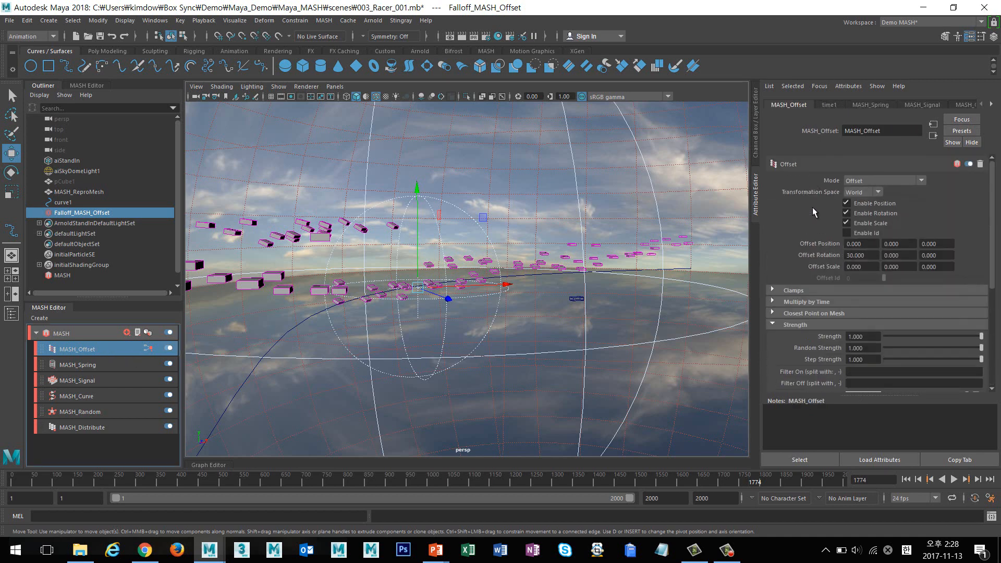
{"action": "left_click", "coordinate": [876, 256]}
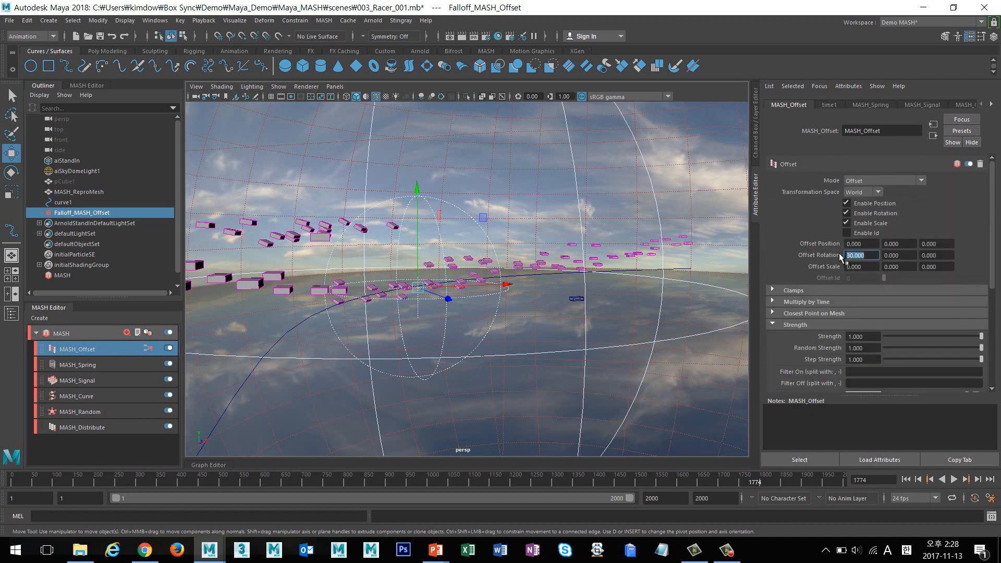
{"action": "type", "text": "60"}
{"action": "key", "text": "Return"}
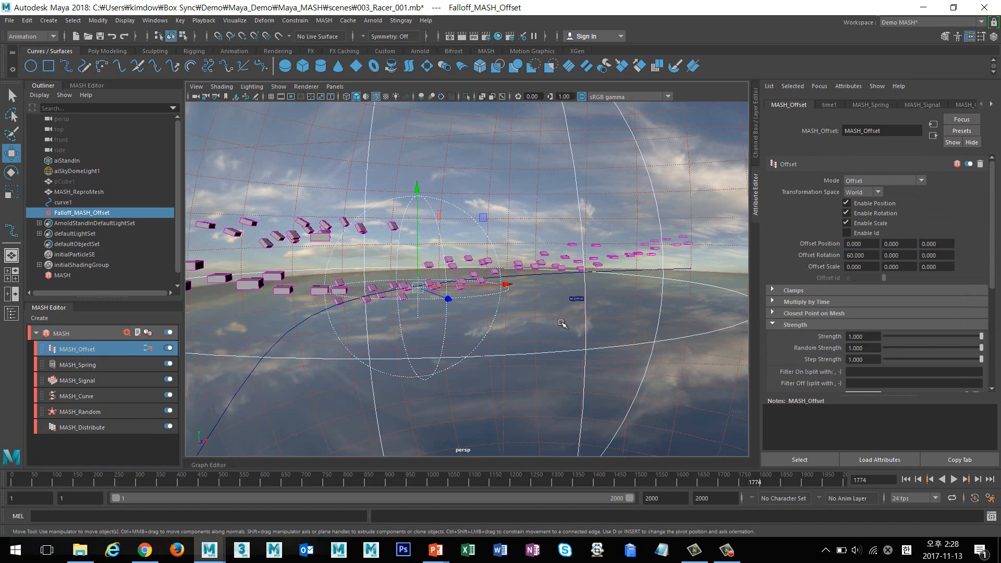
Frame the rotated cubes, render frame 534 with Arnold to check them, and close the render.
{"action": "left_click_drag", "start_coordinate": [499, 308], "coordinate": [584, 291], "text": "alt"}
{"action": "right_click_drag", "start_coordinate": [573, 293], "coordinate": [675, 296], "text": "alt"}
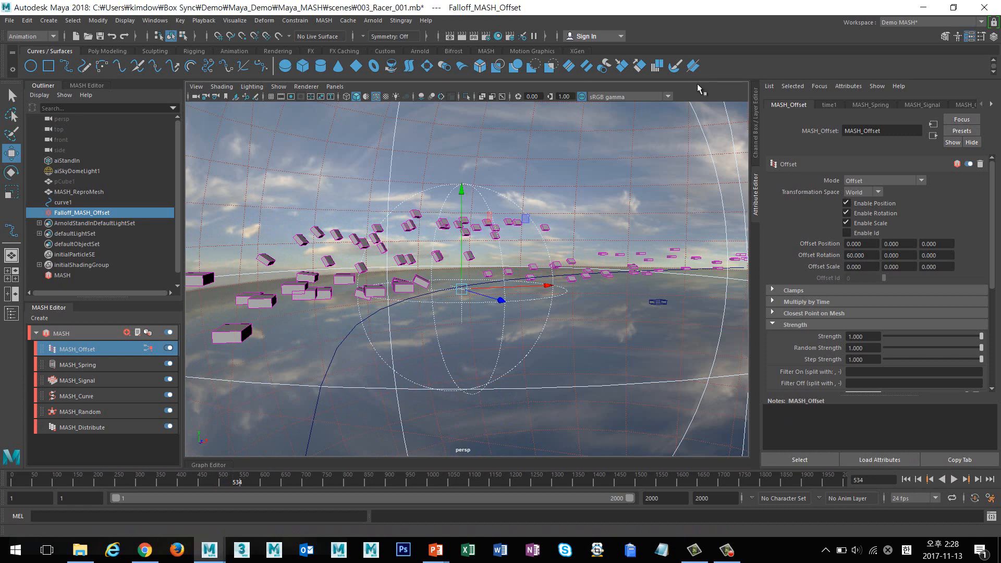
{"action": "left_click", "coordinate": [462, 36]}
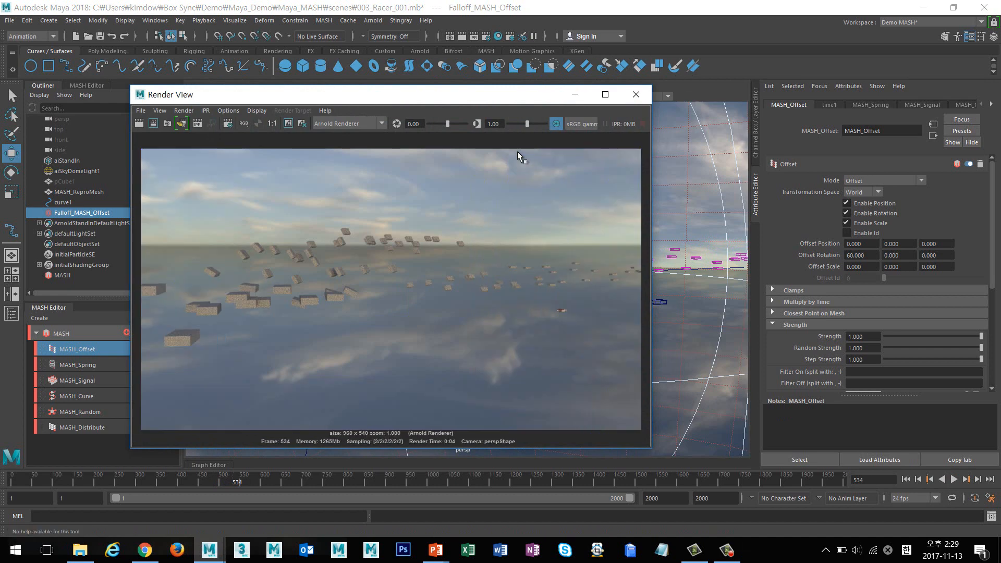
{"action": "left_click", "coordinate": [636, 95]}
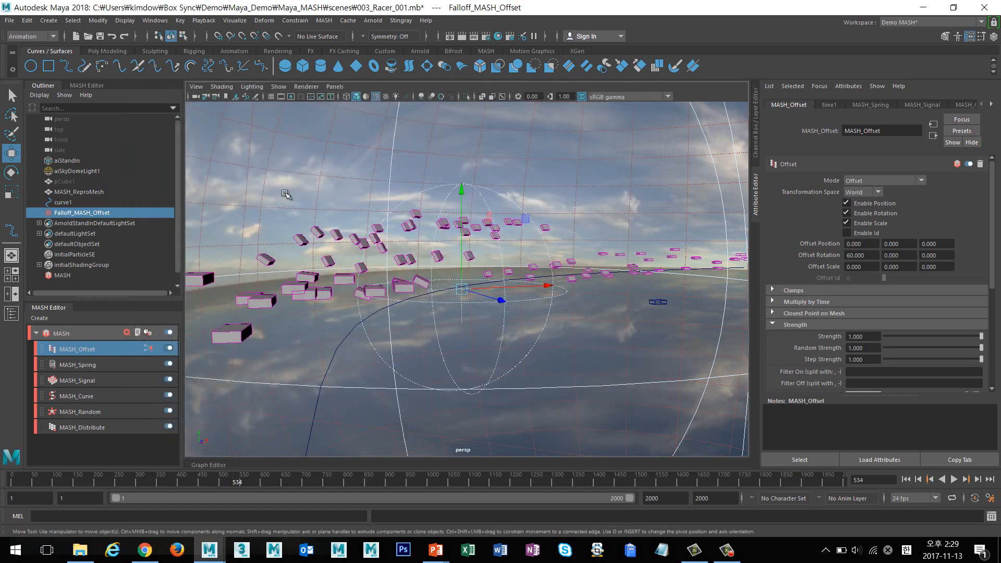
Switch the MASH network's geometry type from the repro mesh to an instancer.
{"action": "left_click", "coordinate": [92, 191]}
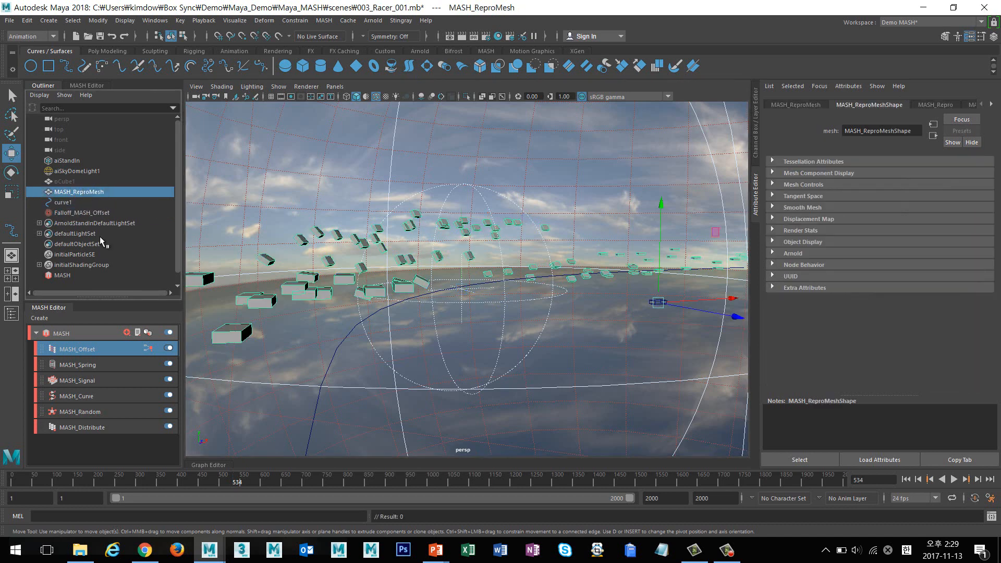
{"action": "left_click", "coordinate": [138, 333]}
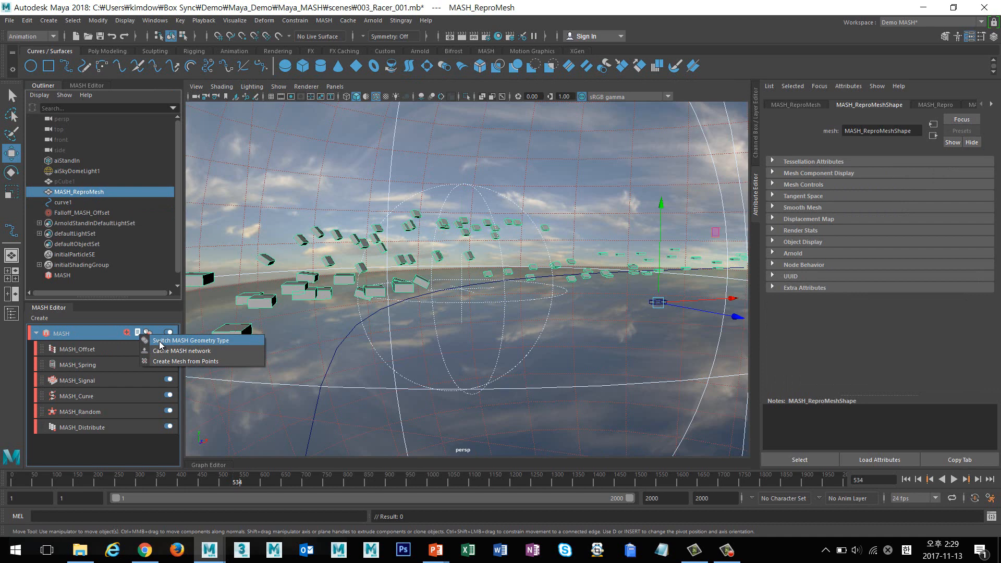
{"action": "left_click", "coordinate": [159, 342]}
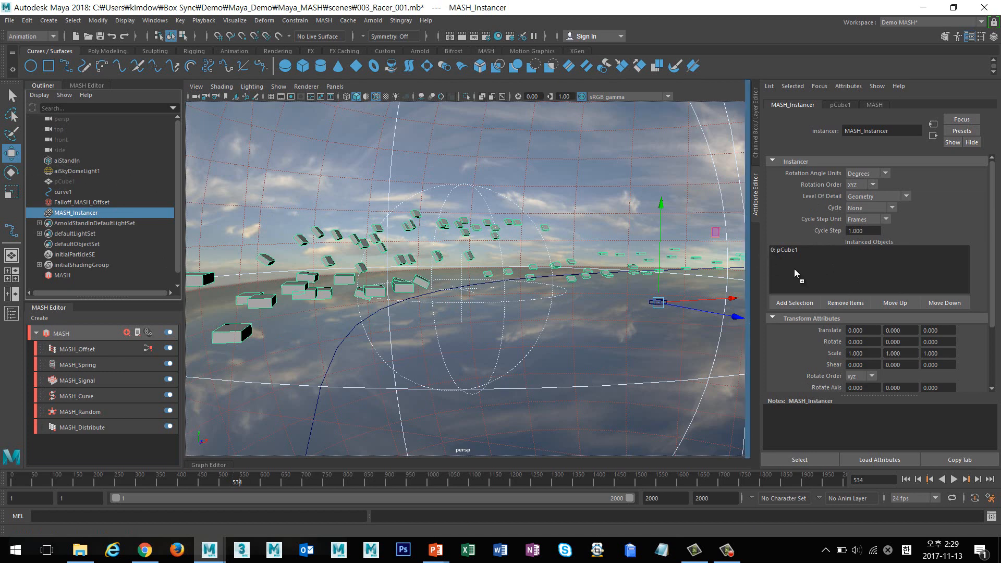
Add aiStandIn to the MASH instancer's instanced objects and move it above pCube1.
{"action": "left_click", "coordinate": [81, 163]}
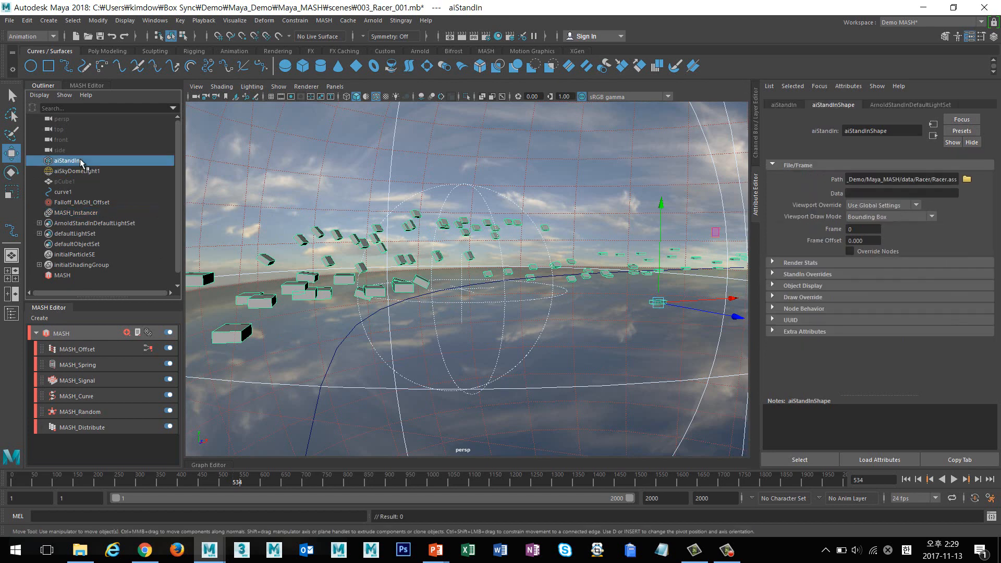
{"action": "left_click", "coordinate": [68, 212], "text": "ctrl"}
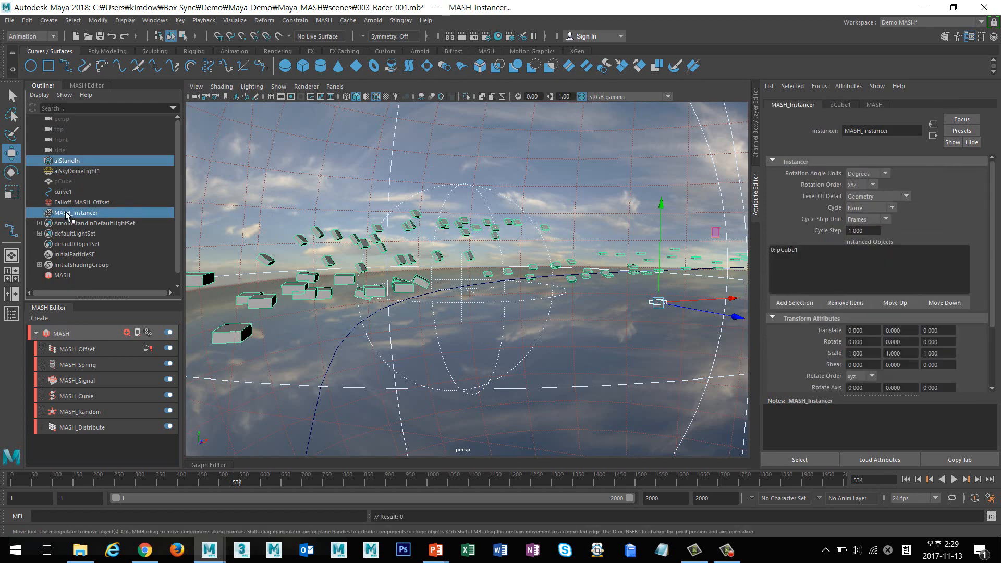
{"action": "left_click", "coordinate": [788, 305]}
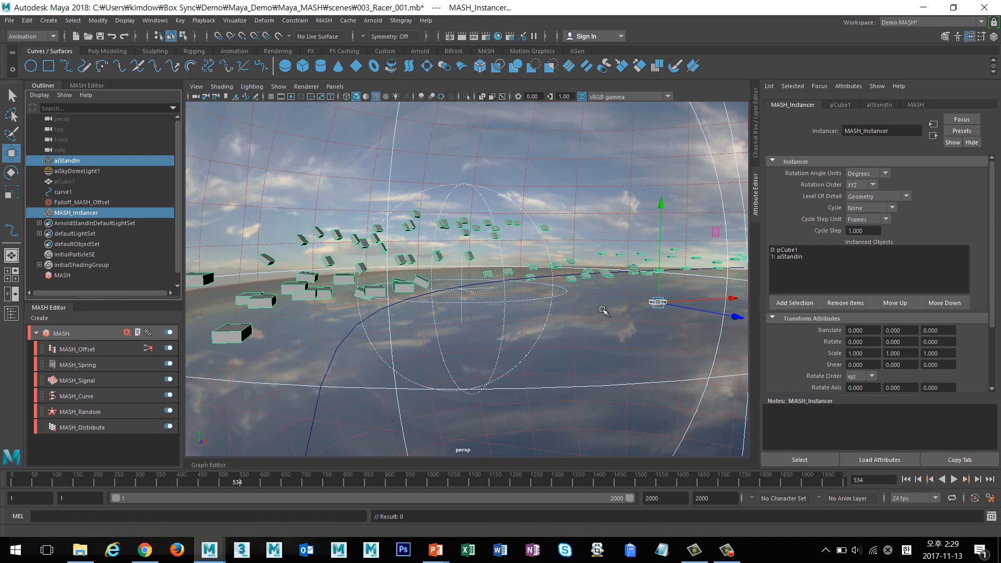
{"action": "left_click", "coordinate": [781, 257]}
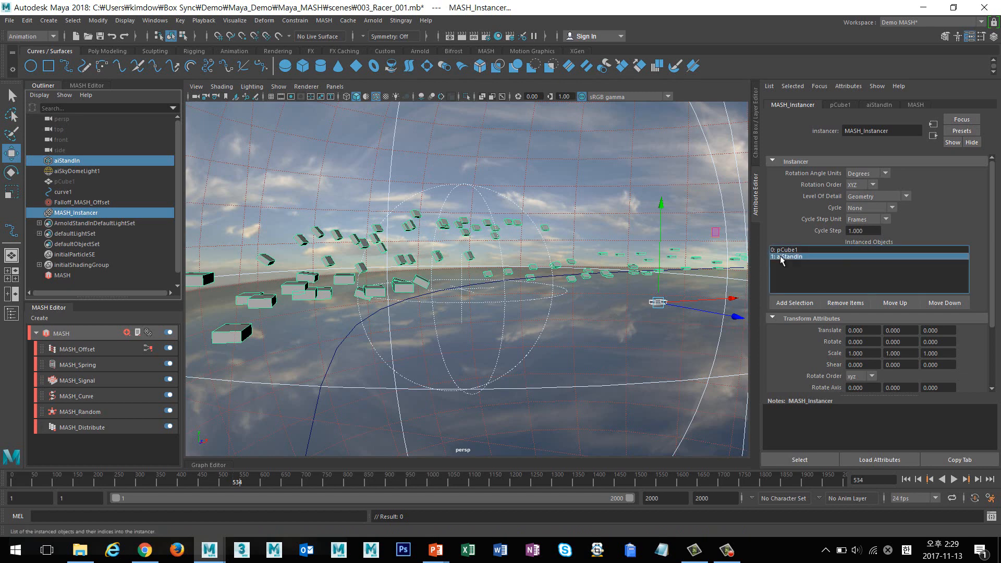
{"action": "left_click", "coordinate": [884, 302]}
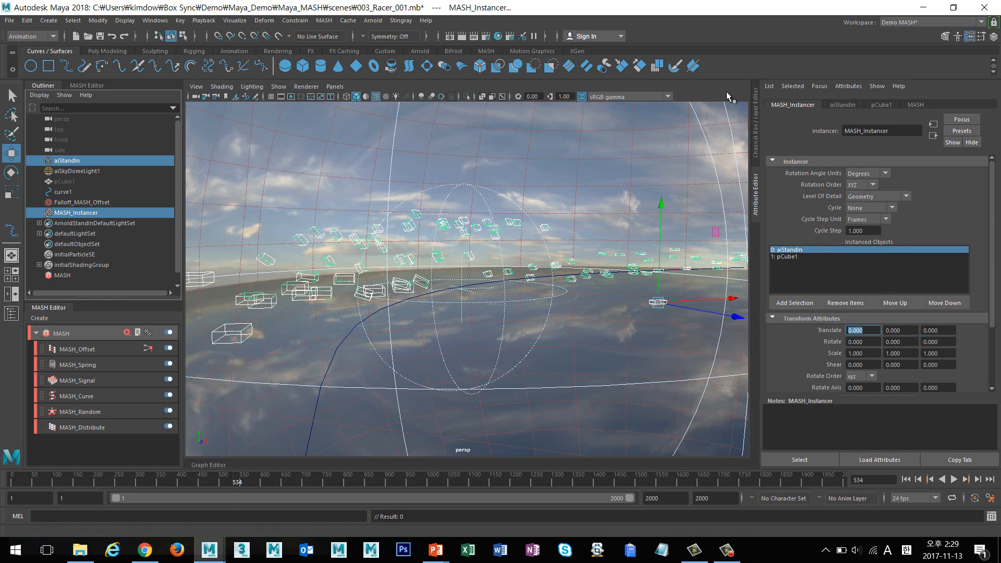
Render frame 534 again to check the racer stand-ins on the instancer, and close the render.
{"action": "left_click", "coordinate": [459, 37]}
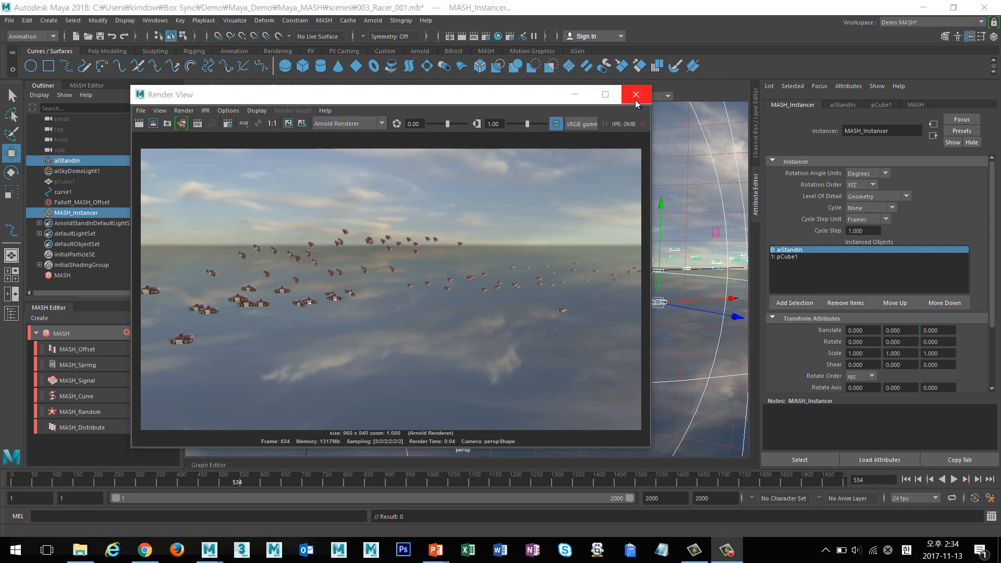
{"action": "left_click", "coordinate": [827, 276]}
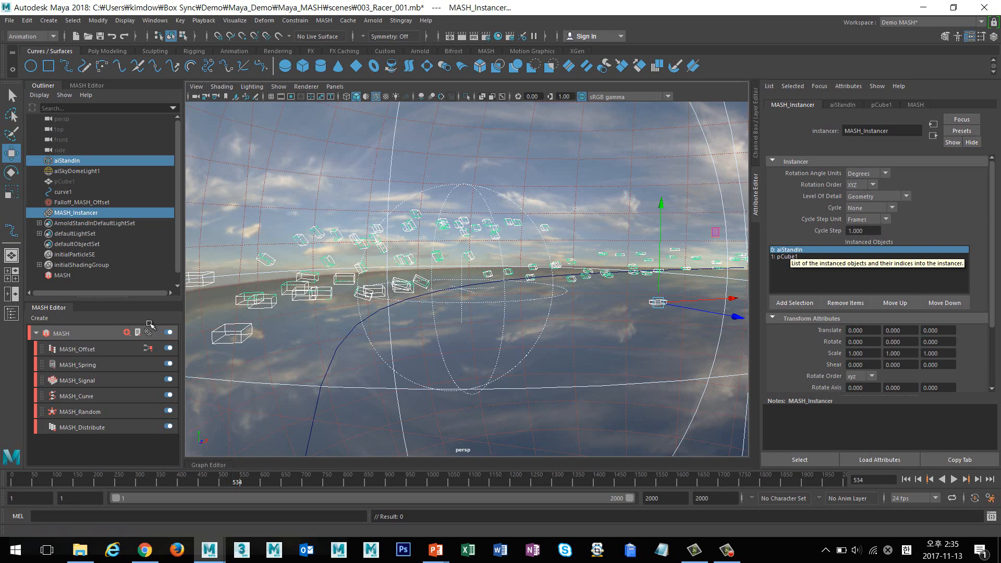
Add an ID node to the MASH network.
{"action": "left_click", "coordinate": [129, 337]}
{"action": "left_click", "coordinate": [127, 334]}
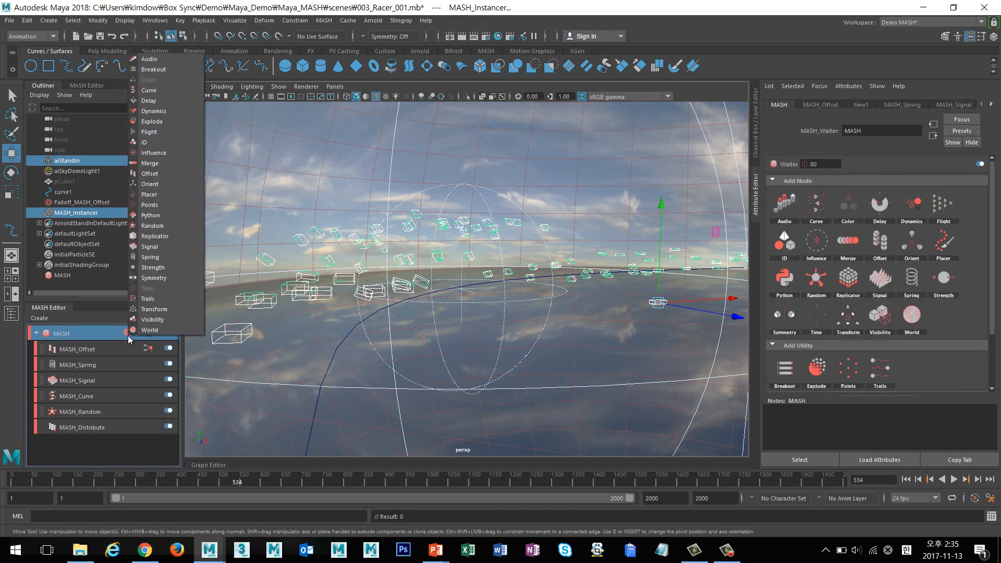
{"action": "left_click", "coordinate": [159, 141]}
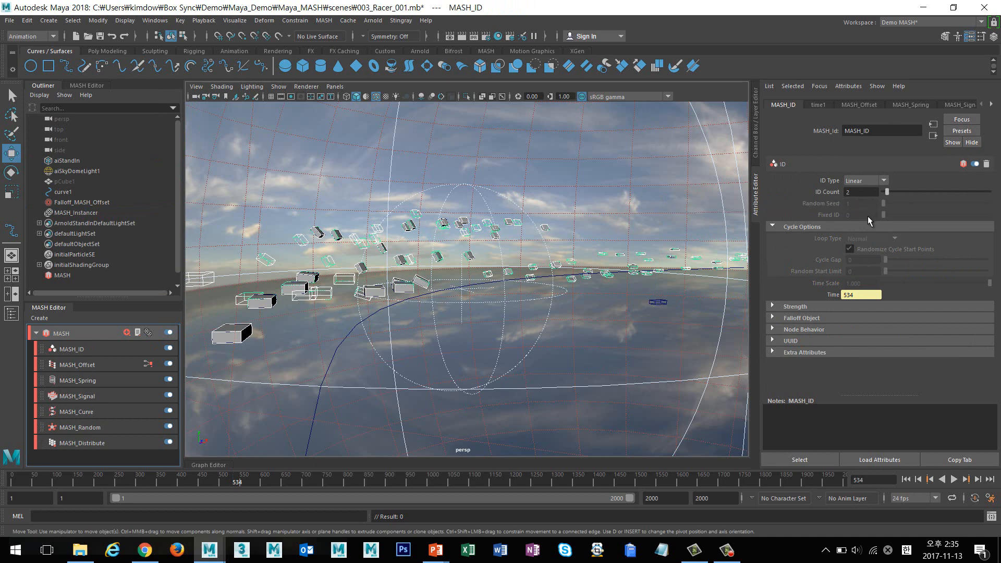
Try an ID count of 1 on MASH_ID, then set the count to 2 with the Random ID type.
{"action": "left_click_drag", "start_coordinate": [887, 192], "coordinate": [882, 192]}
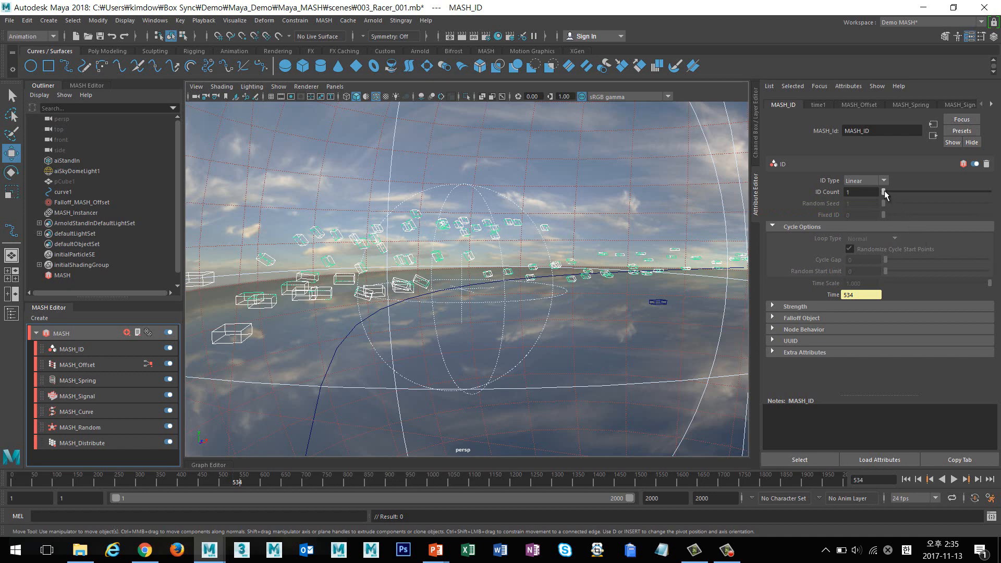
{"action": "left_click_drag", "start_coordinate": [884, 191], "coordinate": [888, 191]}
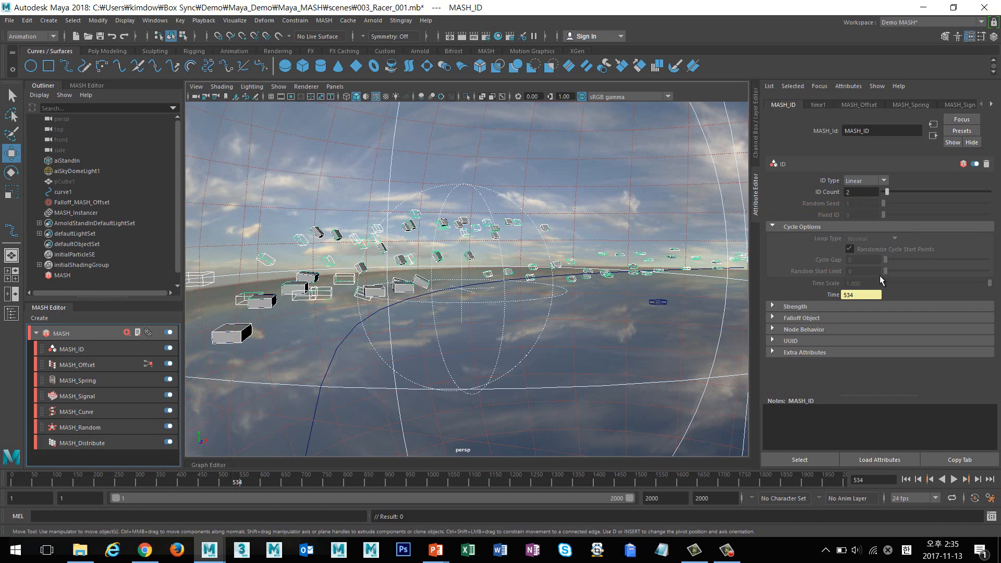
{"action": "left_click", "coordinate": [885, 181]}
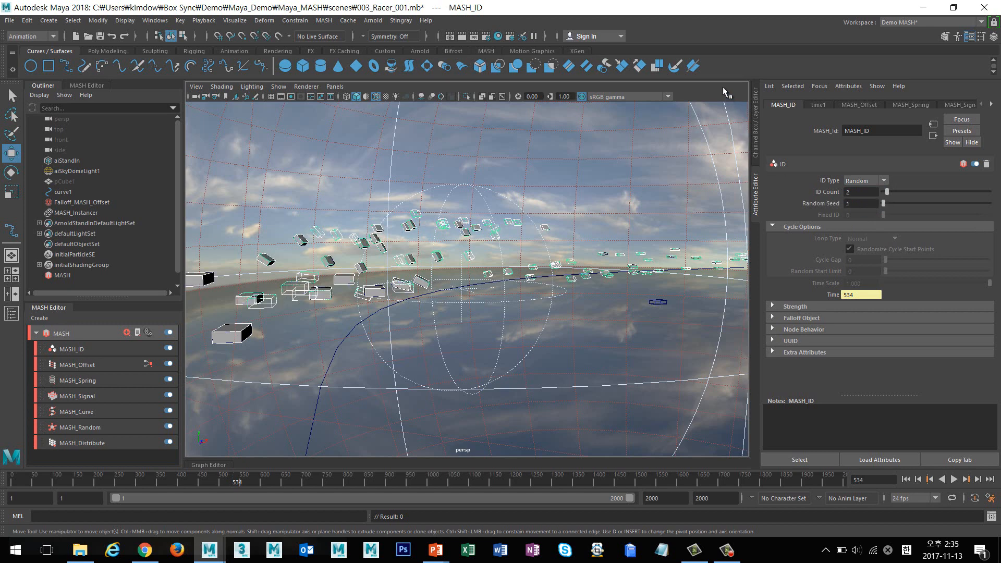
Render frame 534 with Arnold to check the random mix of cubes and racer stand-ins, and close the render.
{"action": "left_click", "coordinate": [461, 37]}
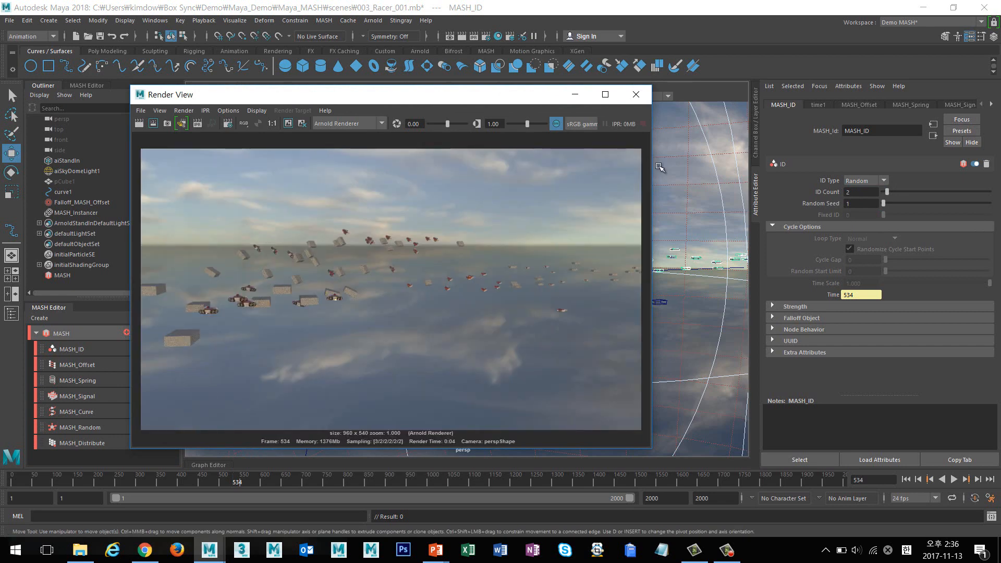
{"action": "left_click", "coordinate": [636, 95]}
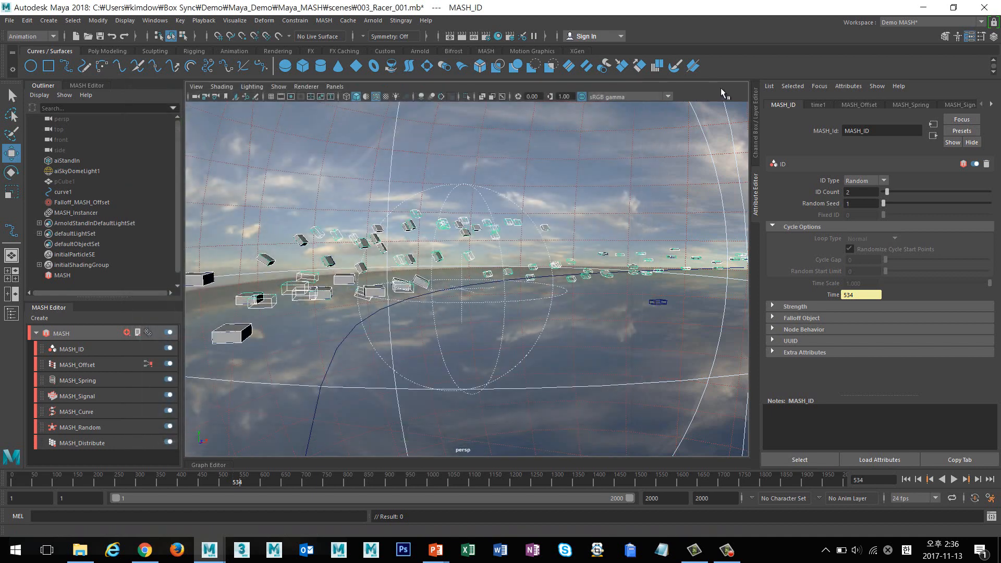